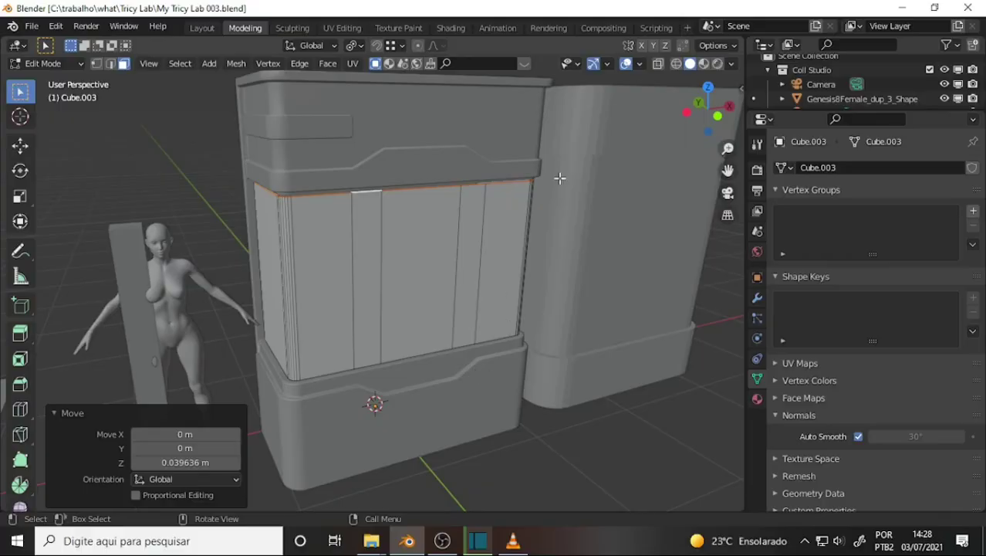
Step: Check the reference tutorial video in VLC, then come back to Blender
{"action": "mouse_move", "coordinate": [560, 178]}
{"action": "middle_mouse_down"}
{"action": "mouse_move", "coordinate": [411, 168]}
{"action": "mouse_move", "coordinate": [485, 178]}
{"action": "middle_mouse_up"}
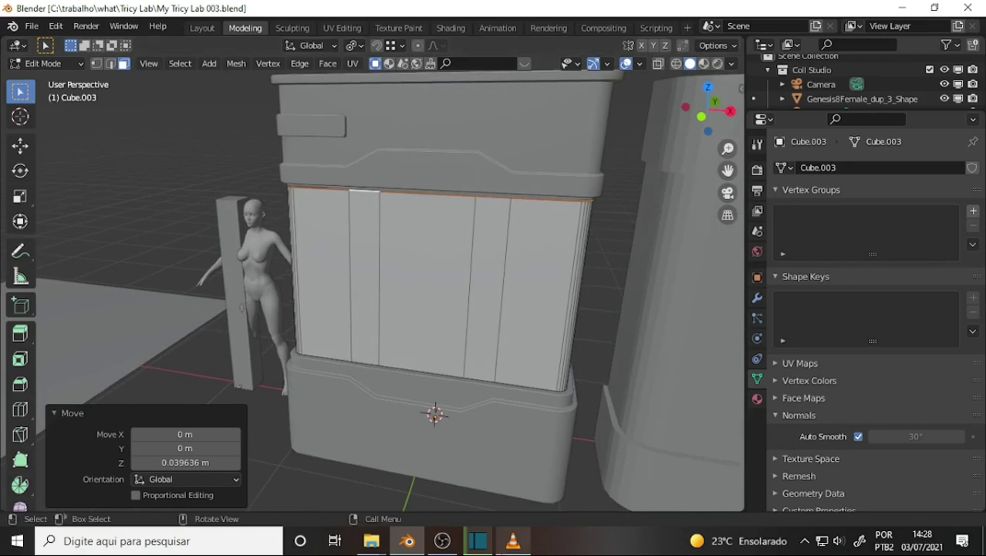
{"action": "left_click", "coordinate": [508, 543]}
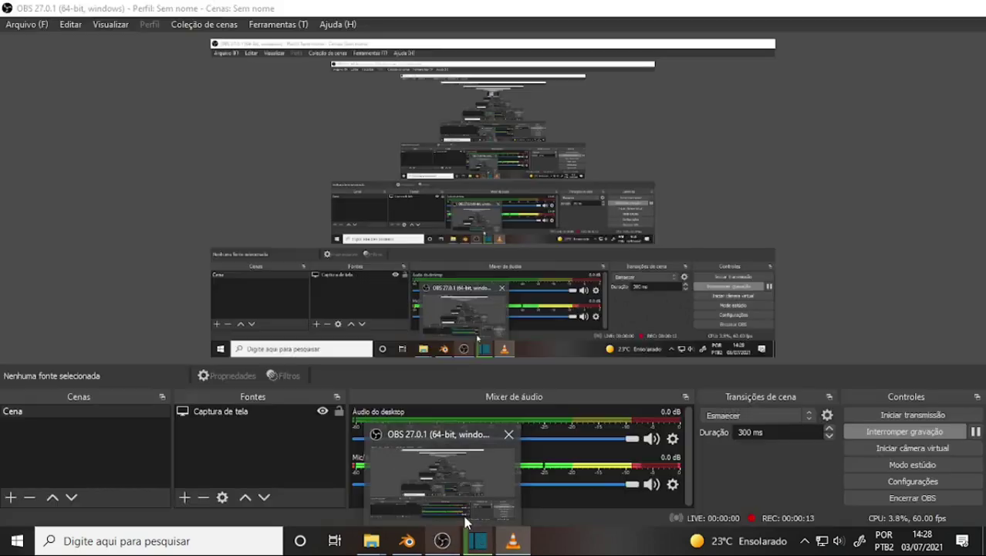
{"action": "mouse_move", "coordinate": [443, 541]}
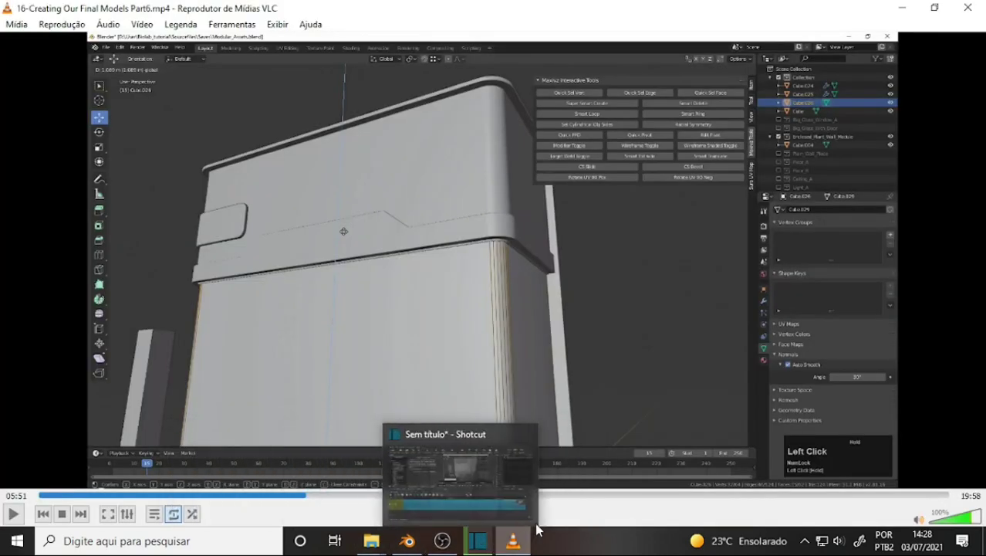
{"action": "mouse_move", "coordinate": [407, 540]}
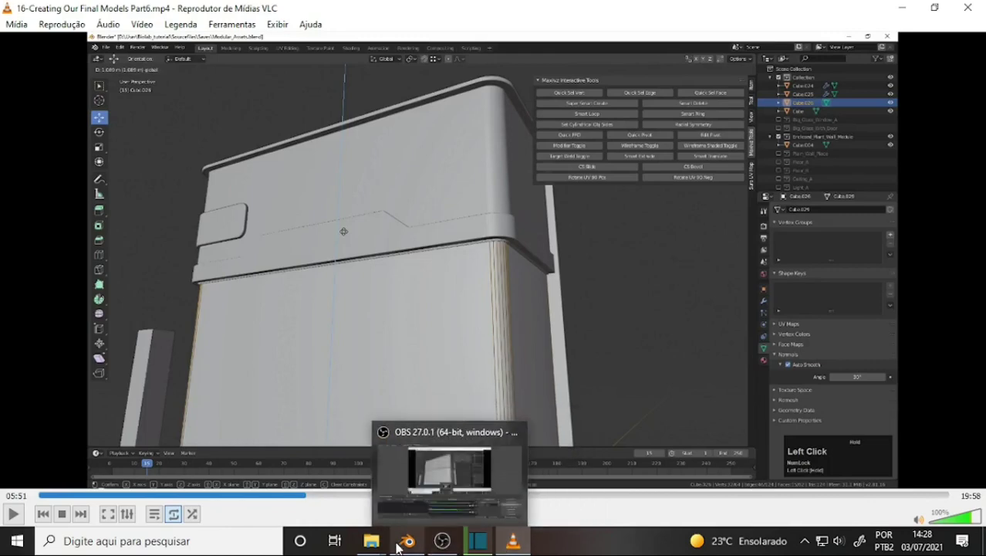
{"action": "left_click", "coordinate": [407, 541]}
Step: Reframe the view on Cube.003's panel inset and bring up the mode menu
{"action": "middle_click_drag", "start_coordinate": [474, 265], "coordinate": [513, 222]}
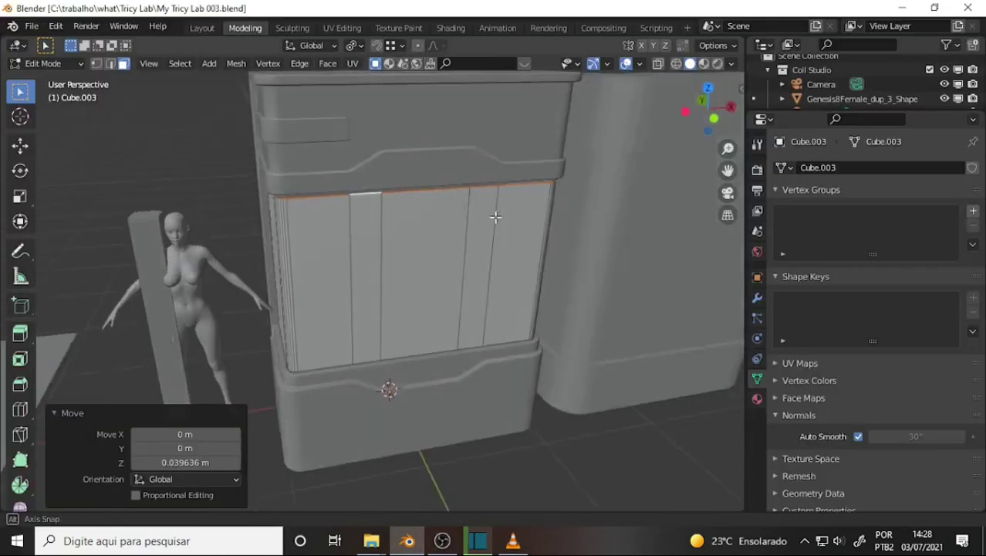
{"action": "scroll", "coordinate": [512, 222], "scroll_direction": "up", "scroll_amount": 2}
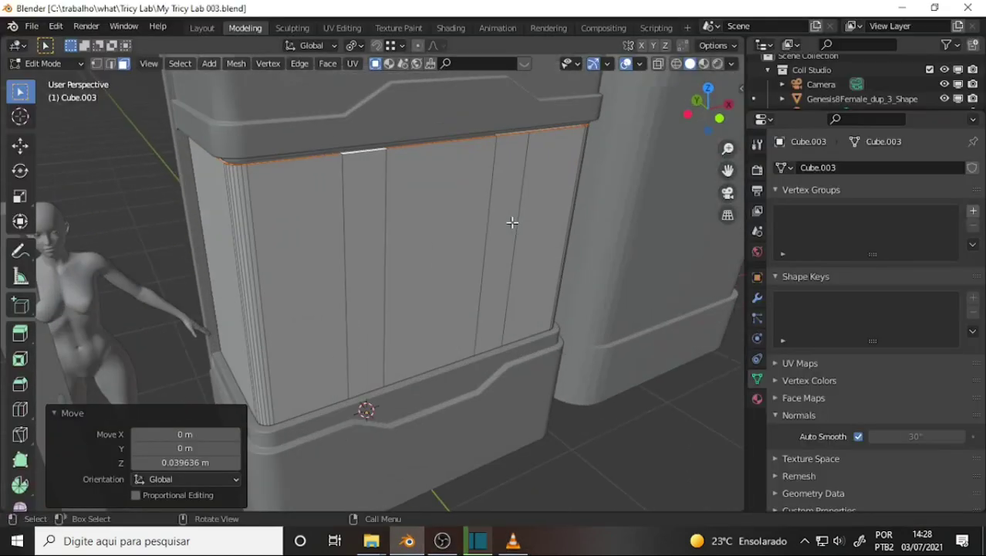
{"action": "left_click", "coordinate": [46, 63]}
Step: Put Cube.003 back in Object Mode, deselect it, and select the main panel body Cube.001
{"action": "left_click", "coordinate": [46, 80]}
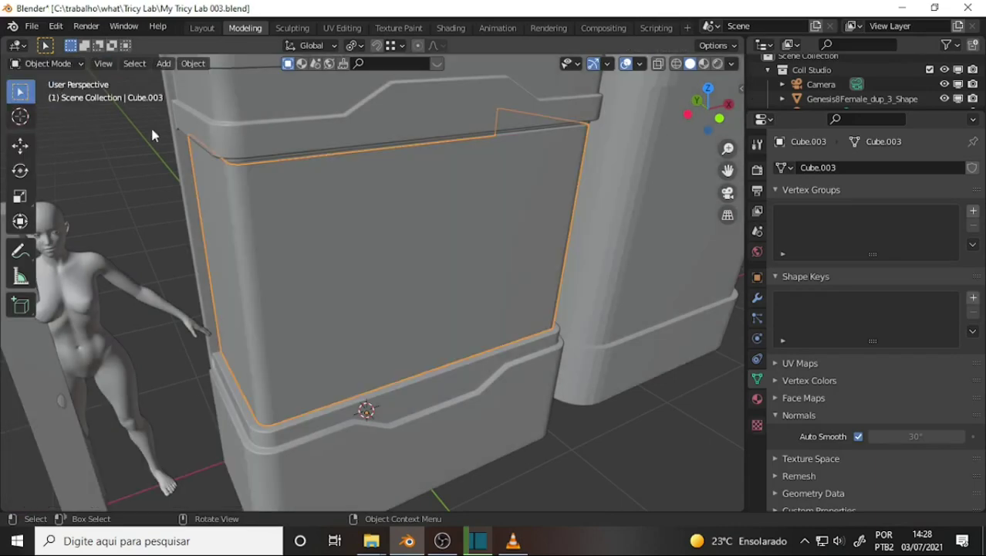
{"action": "left_click", "coordinate": [623, 448]}
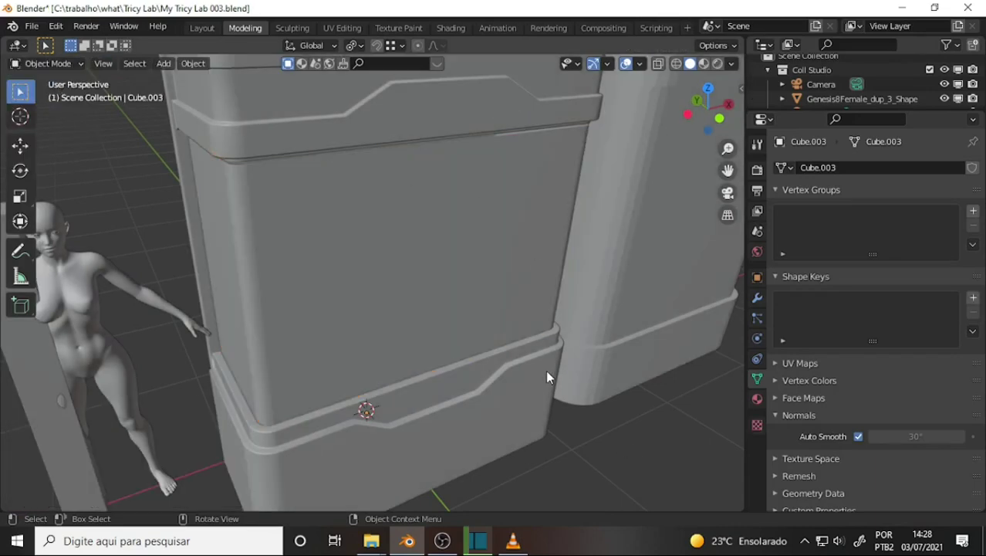
{"action": "middle_click_drag", "start_coordinate": [546, 370], "coordinate": [533, 331]}
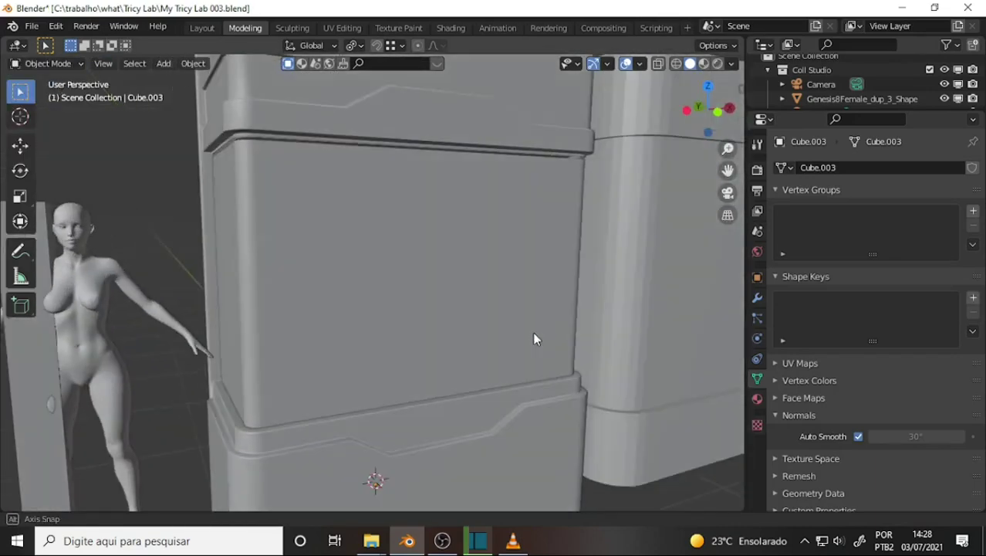
{"action": "mouse_move", "coordinate": [536, 339]}
{"action": "middle_mouse_down"}
{"action": "mouse_move", "coordinate": [515, 333]}
{"action": "mouse_move", "coordinate": [523, 340]}
{"action": "middle_mouse_up"}
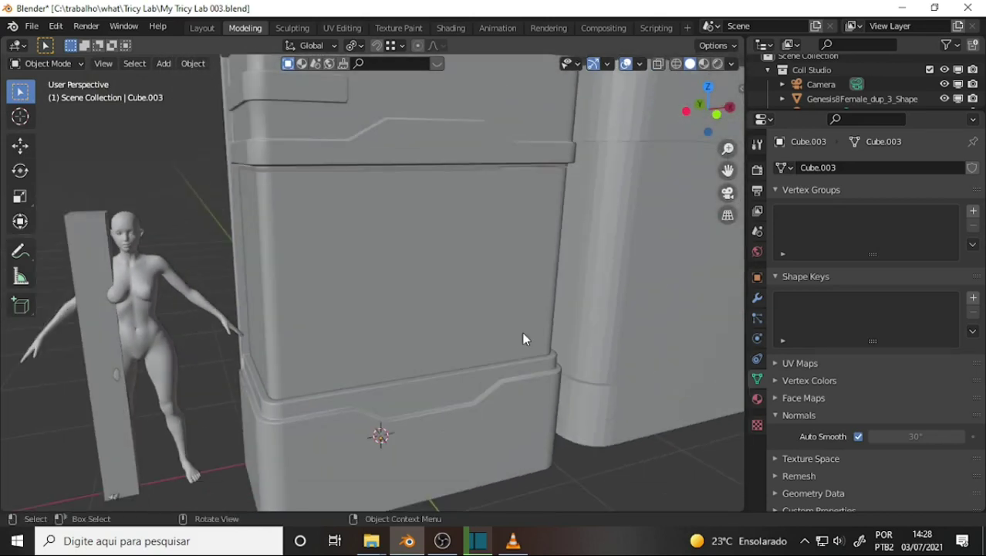
{"action": "left_click_drag", "start_coordinate": [728, 170], "coordinate": [564, 191]}
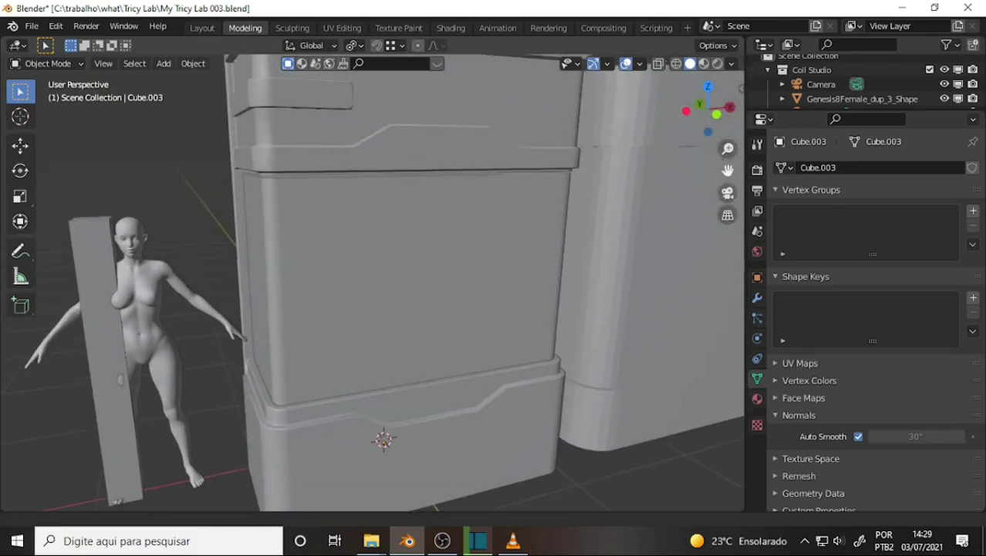
{"action": "mouse_move", "coordinate": [565, 185]}
{"action": "middle_mouse_down"}
{"action": "mouse_move", "coordinate": [521, 215]}
{"action": "mouse_move", "coordinate": [550, 188]}
{"action": "middle_mouse_up"}
{"action": "left_click", "coordinate": [530, 194]}
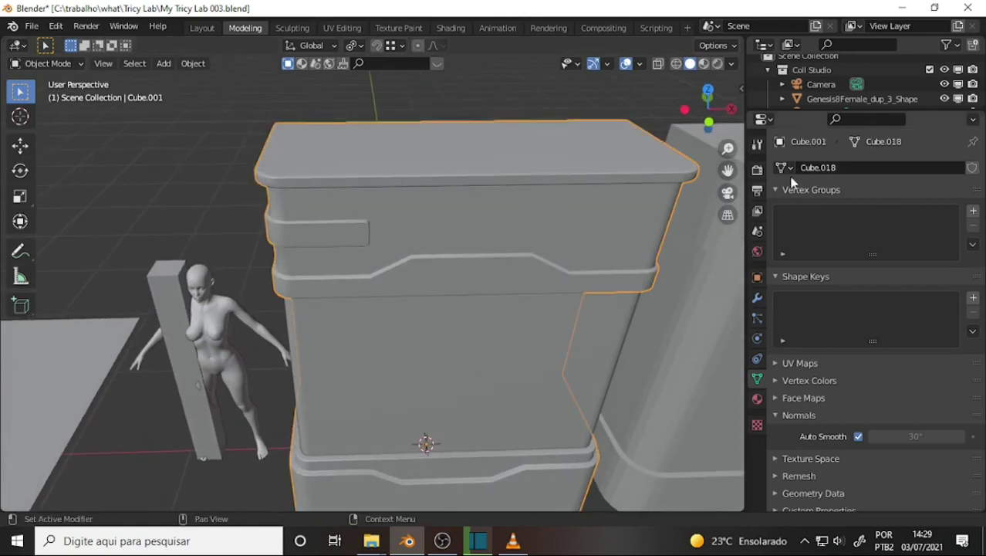
Step: Enlarge the Outliner to list the Enclosed_Plant_Wall_Module pieces and select the neighbouring Cube
{"action": "left_click_drag", "start_coordinate": [842, 111], "coordinate": [841, 285]}
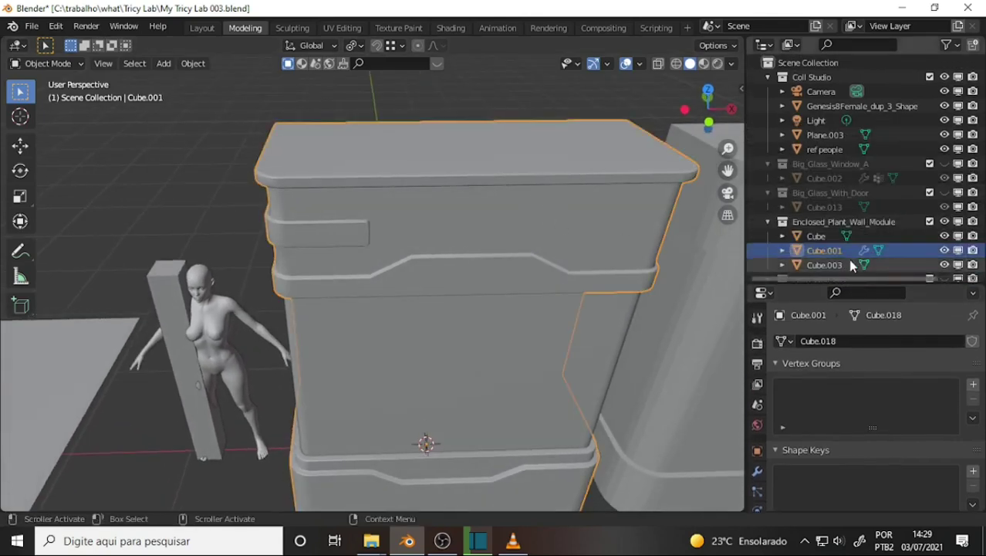
{"action": "scroll", "coordinate": [635, 151], "scroll_direction": "down", "scroll_amount": 1}
{"action": "scroll", "coordinate": [635, 151], "scroll_direction": "up", "scroll_amount": 1}
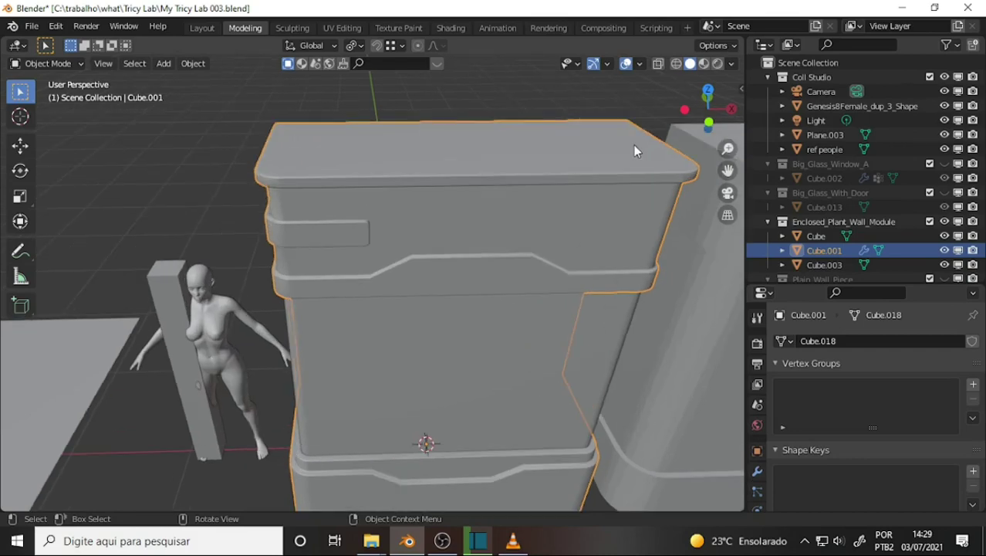
{"action": "left_click_drag", "start_coordinate": [728, 169], "coordinate": [576, 147]}
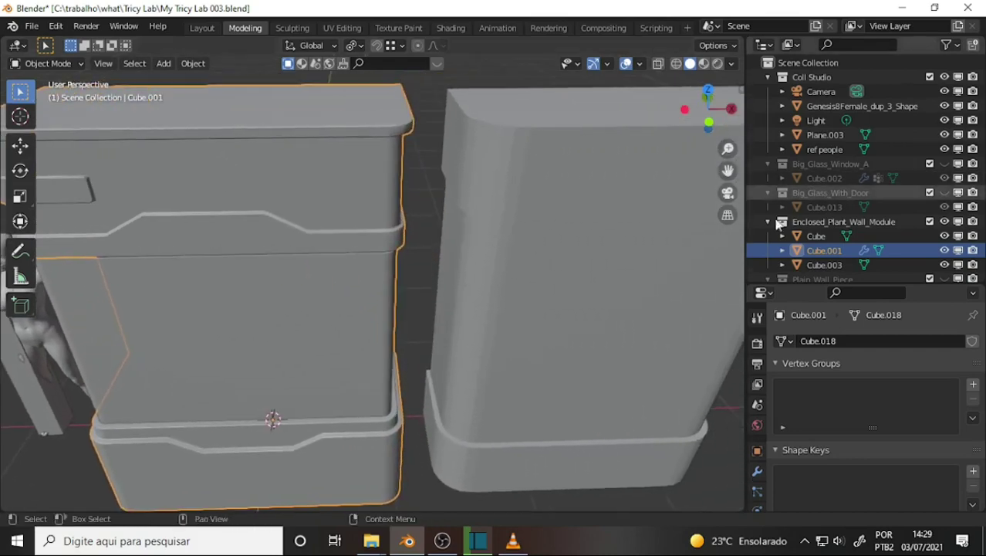
{"action": "left_click", "coordinate": [819, 237]}
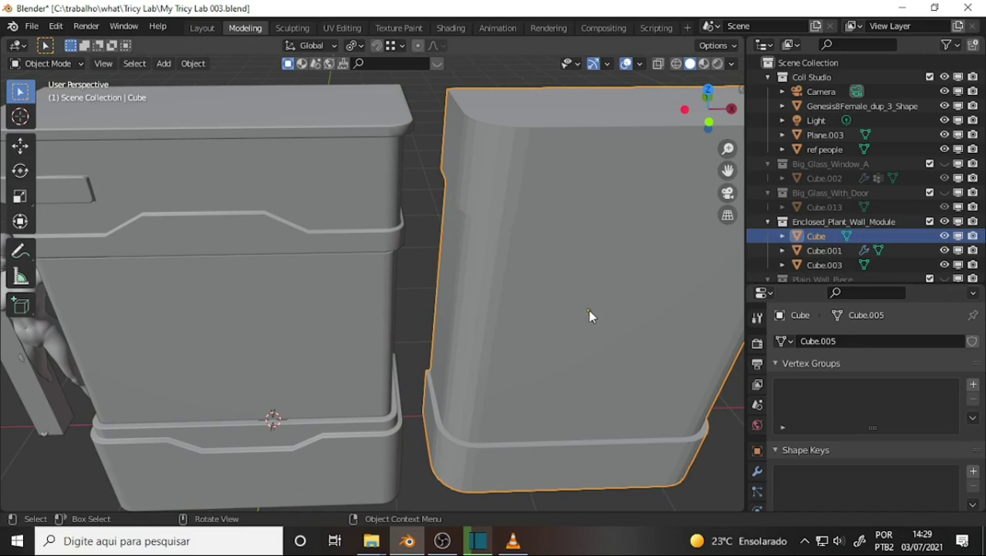
Step: Reselect Cube.001 and frame its top from above, with the mode menu showing
{"action": "left_click", "coordinate": [247, 297]}
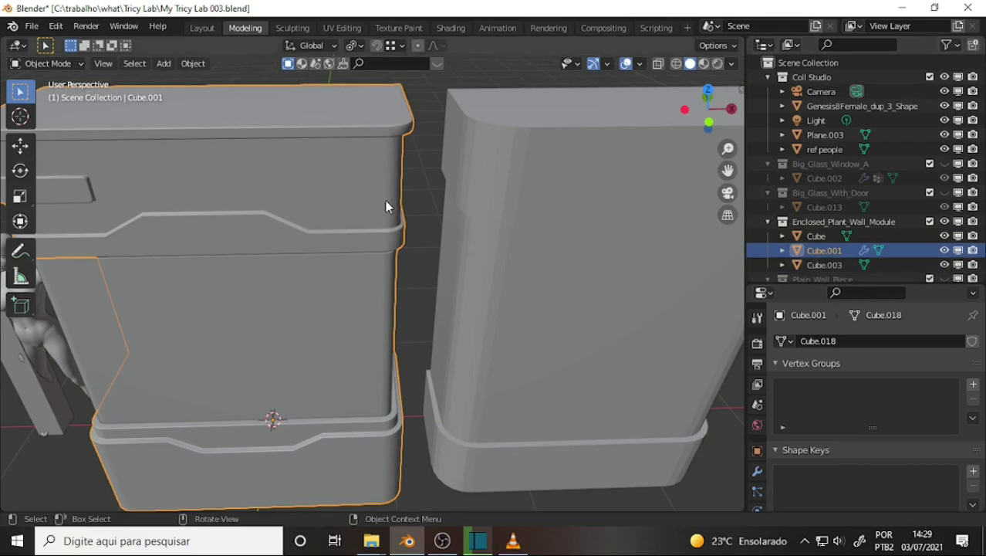
{"action": "mouse_move", "coordinate": [386, 213]}
{"action": "middle_mouse_down"}
{"action": "mouse_move", "coordinate": [294, 194]}
{"action": "mouse_move", "coordinate": [413, 214]}
{"action": "mouse_move", "coordinate": [374, 202]}
{"action": "middle_mouse_up"}
{"action": "scroll", "coordinate": [375, 203], "scroll_direction": "down", "scroll_amount": 2}
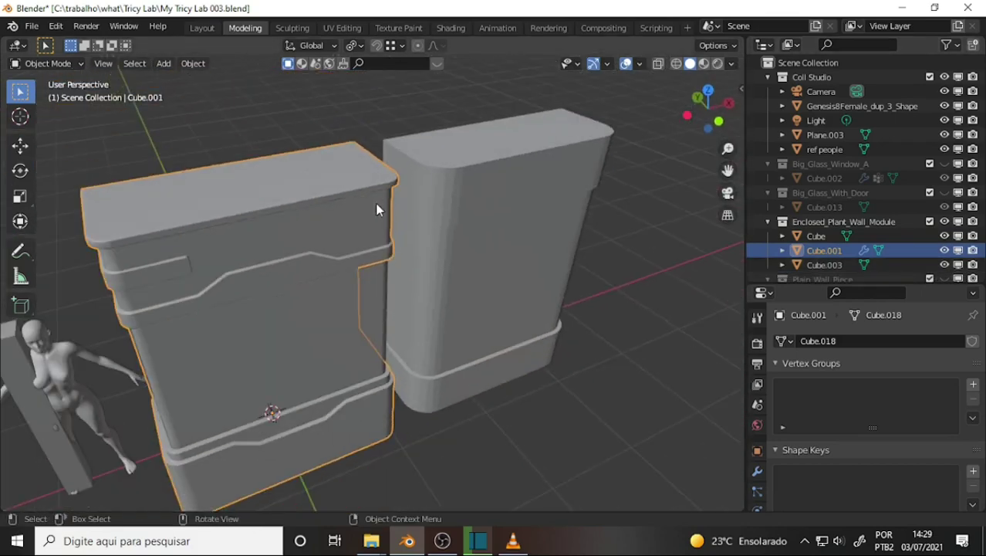
{"action": "mouse_move", "coordinate": [459, 197]}
{"action": "middle_mouse_down"}
{"action": "mouse_move", "coordinate": [493, 62]}
{"action": "mouse_move", "coordinate": [466, 462]}
{"action": "mouse_move", "coordinate": [454, 434]}
{"action": "mouse_move", "coordinate": [445, 121]}
{"action": "mouse_move", "coordinate": [429, 165]}
{"action": "mouse_move", "coordinate": [228, 162]}
{"action": "mouse_move", "coordinate": [474, 170]}
{"action": "mouse_move", "coordinate": [453, 165]}
{"action": "middle_mouse_up"}
{"action": "middle_click_drag", "start_coordinate": [728, 169], "coordinate": [622, 224]}
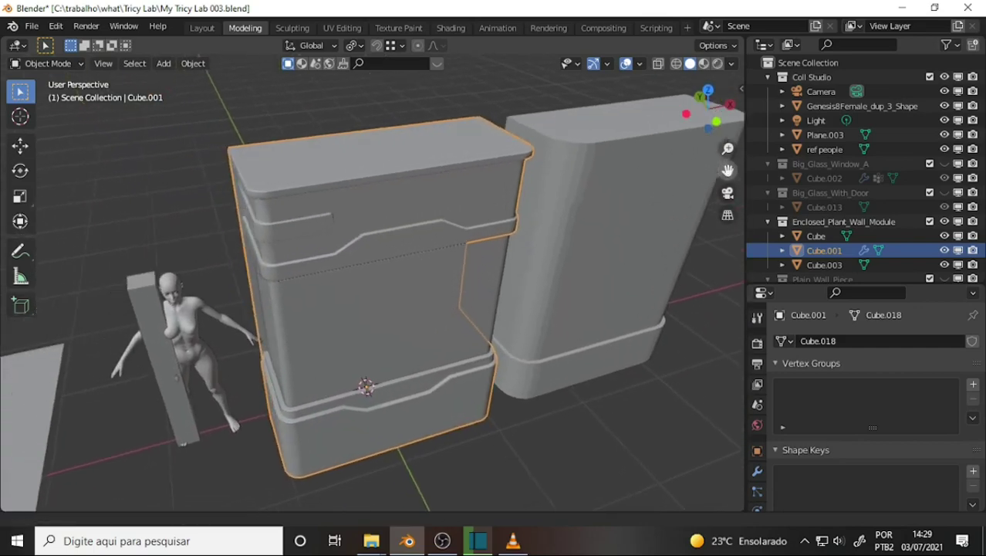
{"action": "scroll", "coordinate": [622, 224], "scroll_direction": "up", "scroll_amount": 2}
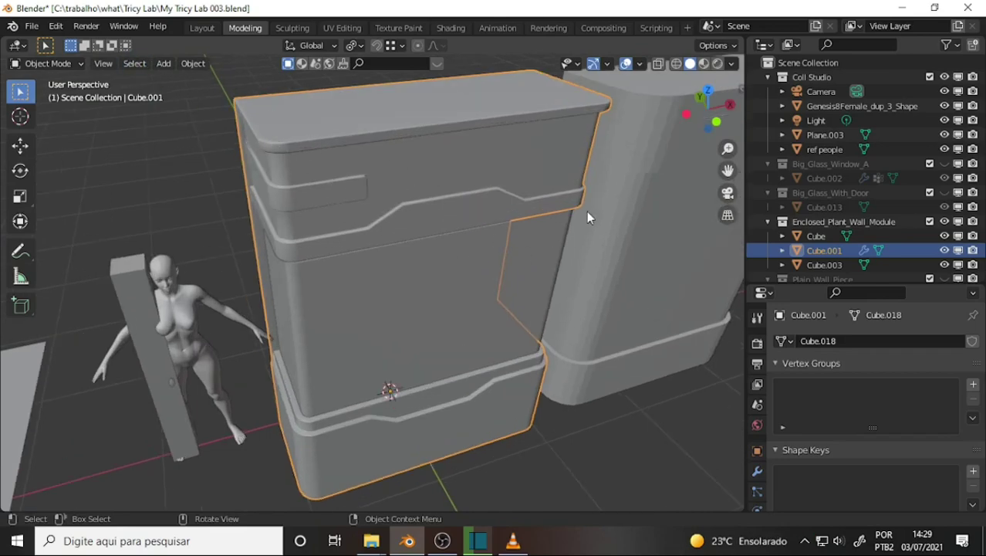
{"action": "middle_click_drag", "start_coordinate": [587, 211], "coordinate": [553, 161]}
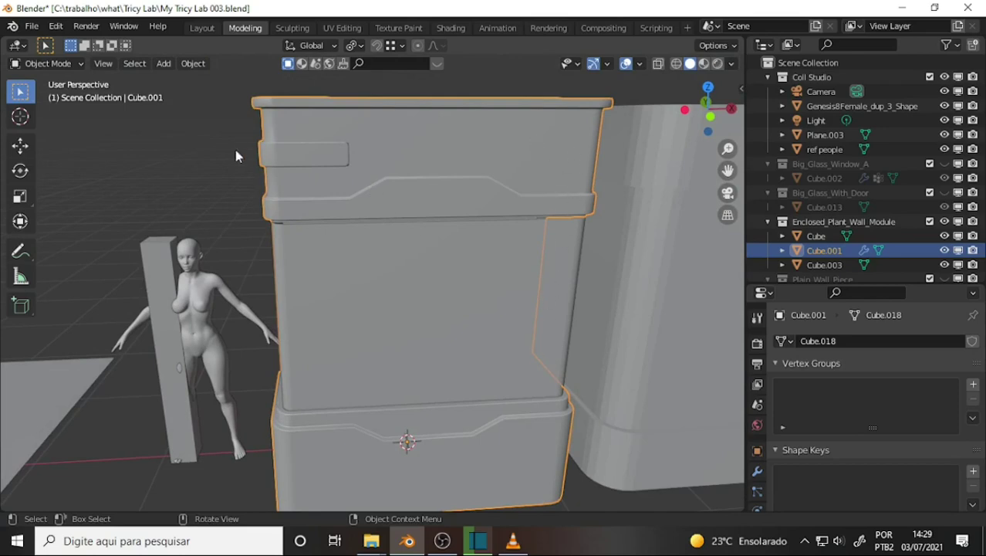
{"action": "scroll", "coordinate": [390, 169], "scroll_direction": "up", "scroll_amount": 1}
{"action": "mouse_move", "coordinate": [390, 169]}
{"action": "middle_mouse_down"}
{"action": "mouse_move", "coordinate": [417, 183]}
{"action": "mouse_move", "coordinate": [411, 224]}
{"action": "mouse_move", "coordinate": [507, 206]}
{"action": "middle_mouse_up"}
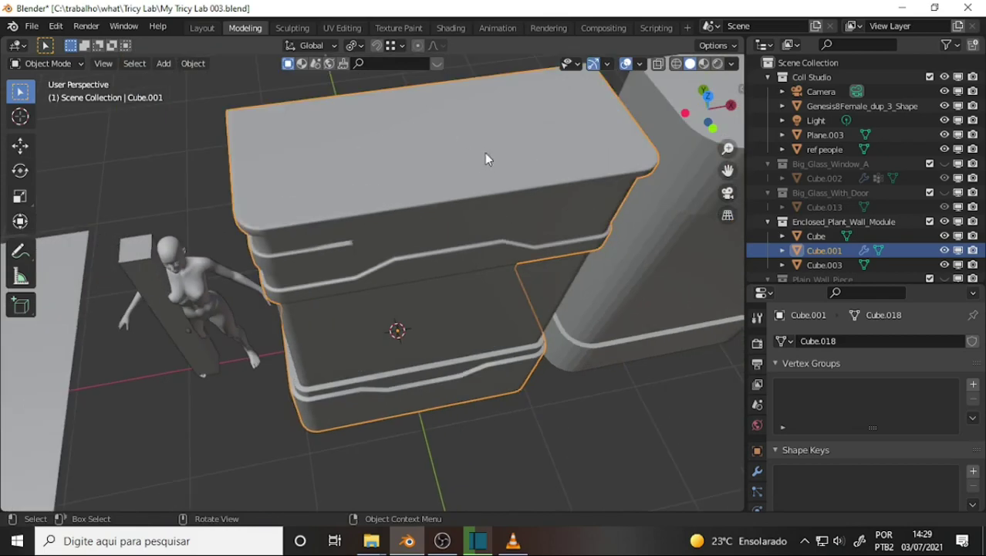
{"action": "left_click", "coordinate": [47, 64]}
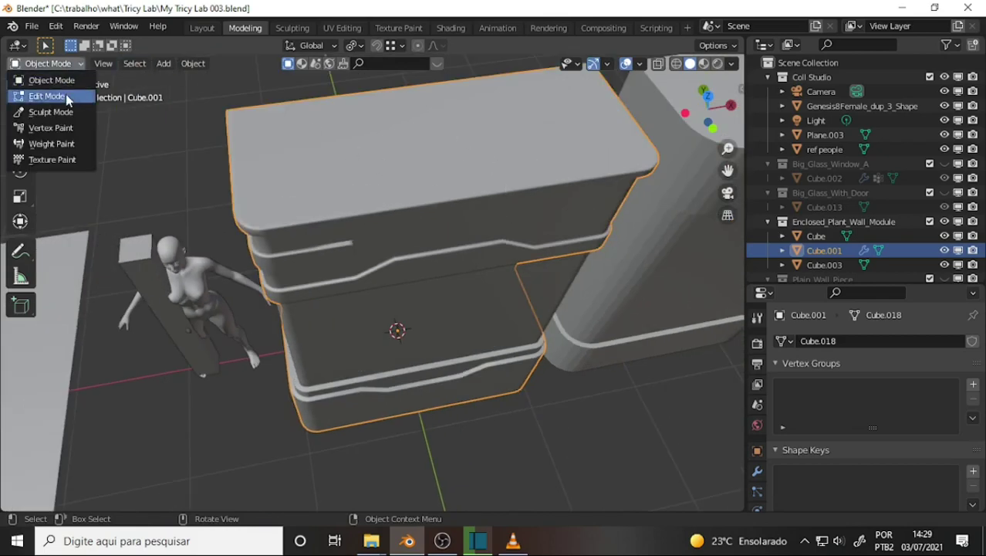
Step: Put Cube.001 into Edit Mode and try the Knife and Loop Cut tools
{"action": "left_click", "coordinate": [40, 94]}
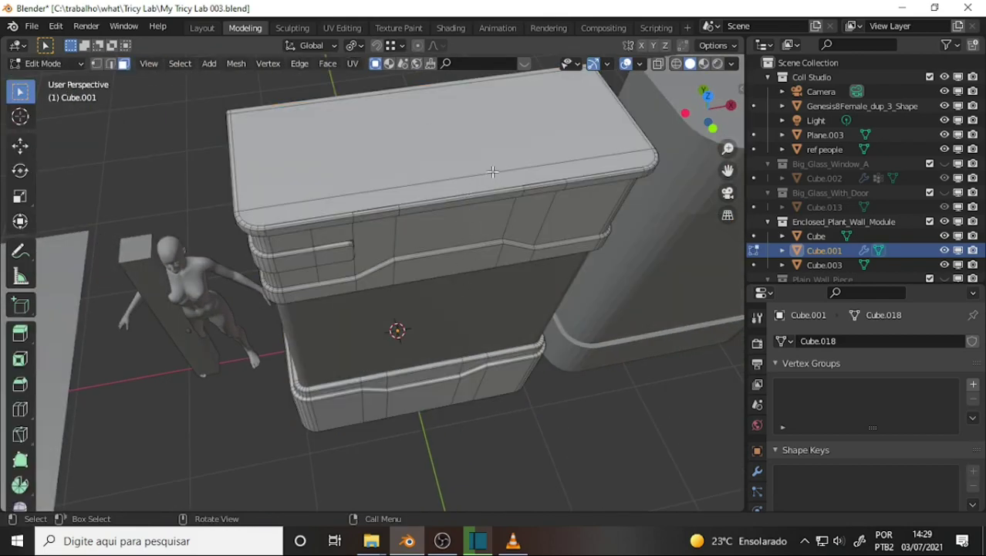
{"action": "middle_click_drag", "start_coordinate": [492, 172], "coordinate": [355, 213]}
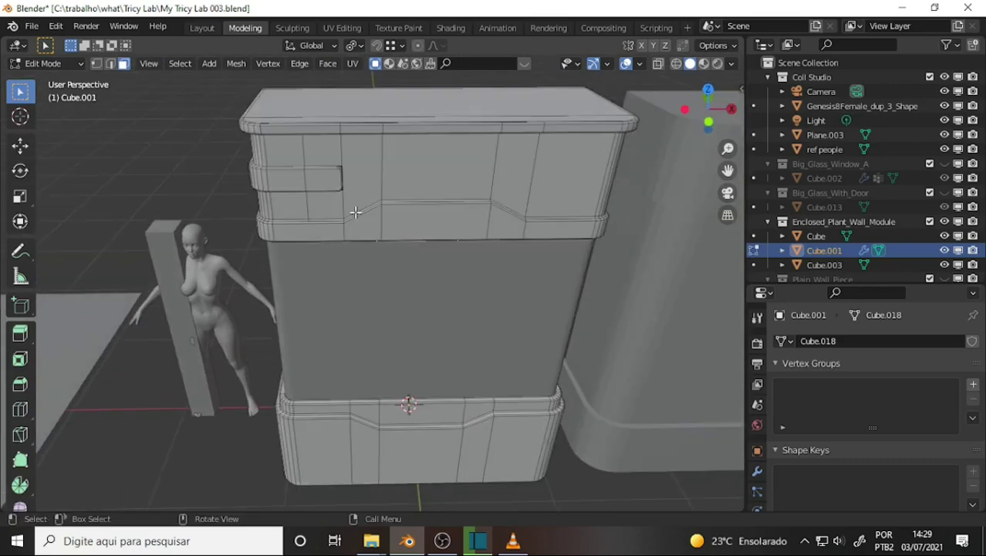
{"action": "left_click", "coordinate": [21, 436]}
{"action": "left_click", "coordinate": [20, 409]}
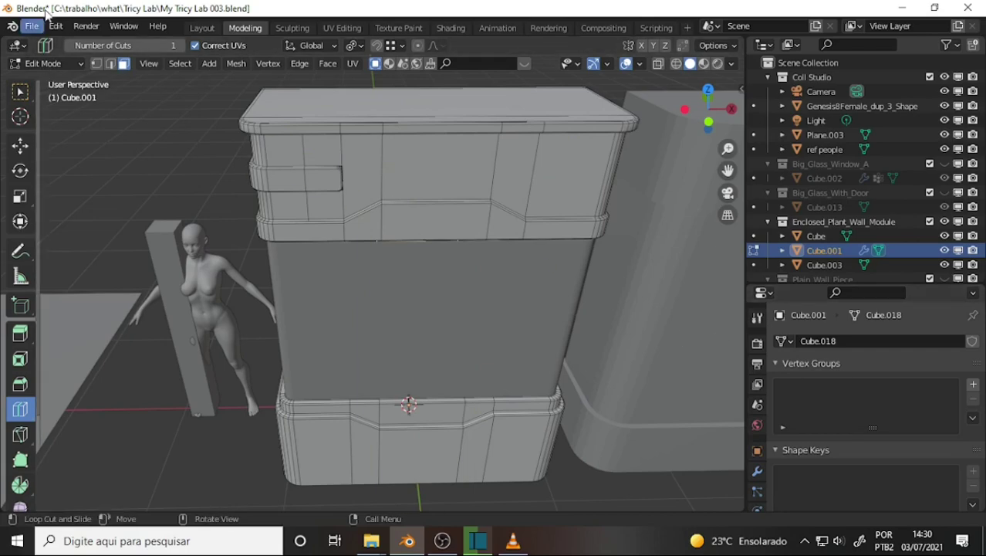
Step: Toggle Cube.001 to Object Mode and back into Edit Mode, returning to Select Box
{"action": "left_click", "coordinate": [39, 63]}
{"action": "left_click", "coordinate": [61, 79]}
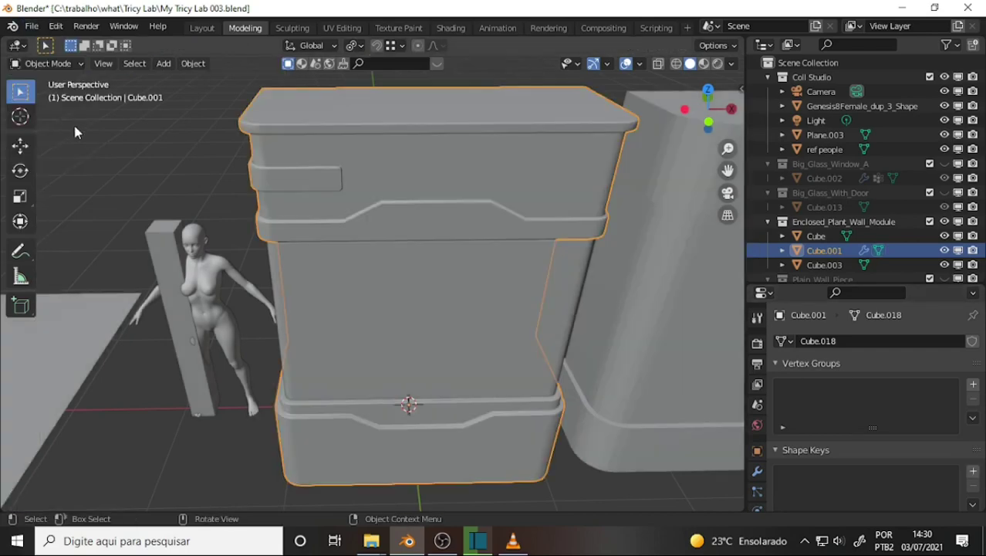
{"action": "middle_click_drag", "start_coordinate": [74, 122], "coordinate": [135, 106]}
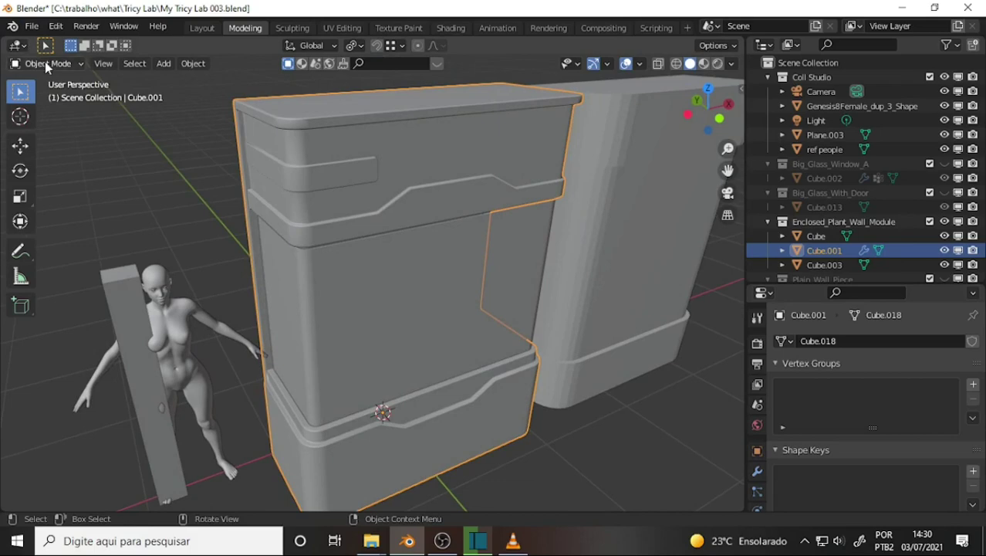
{"action": "left_click", "coordinate": [52, 65]}
{"action": "left_click", "coordinate": [44, 95]}
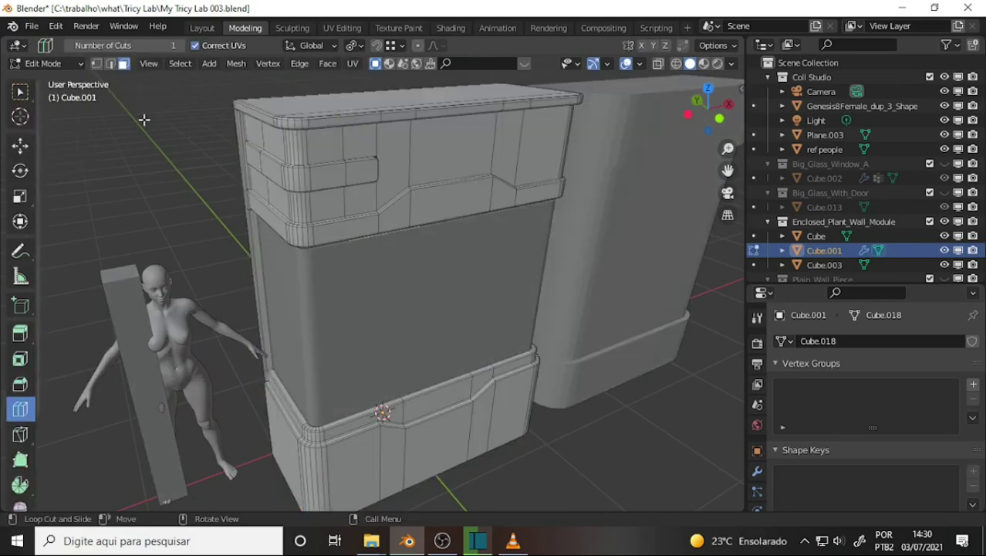
{"action": "left_click", "coordinate": [20, 91]}
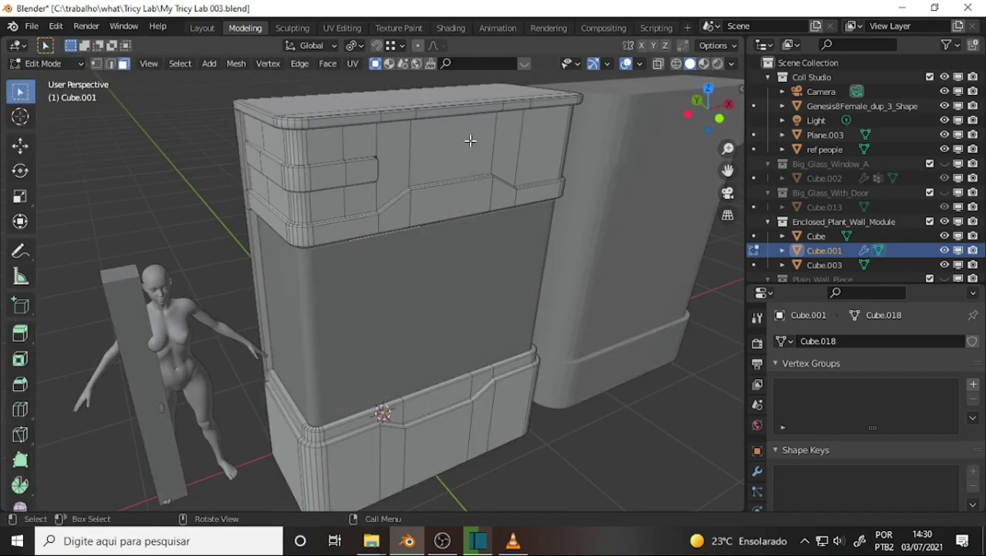
{"action": "mouse_move", "coordinate": [470, 142]}
{"action": "middle_mouse_down"}
{"action": "mouse_move", "coordinate": [440, 179]}
{"action": "mouse_move", "coordinate": [350, 186]}
{"action": "middle_mouse_up"}
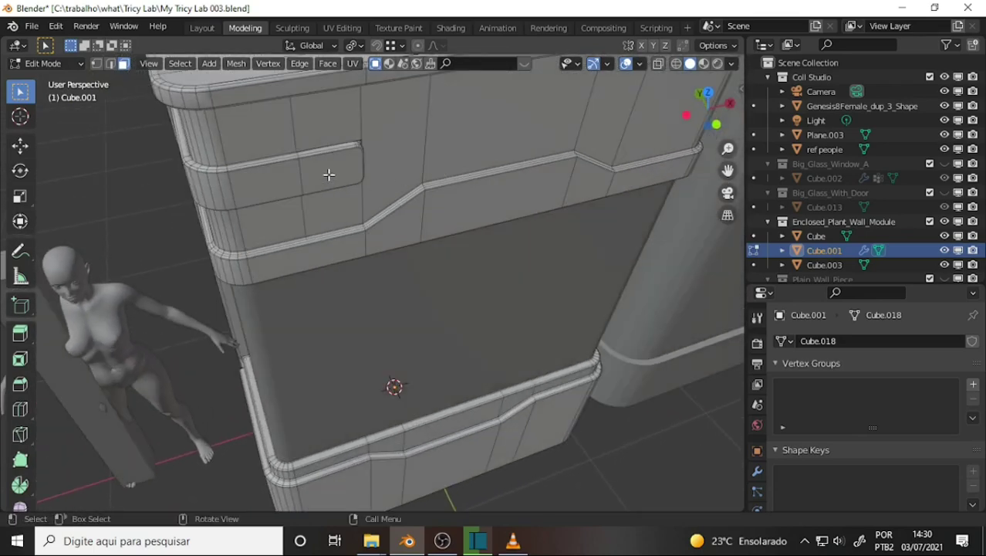
Step: Select the inset strip's face loop, add the next face and drop the small end face
{"action": "left_click", "coordinate": [299, 176], "text": "alt"}
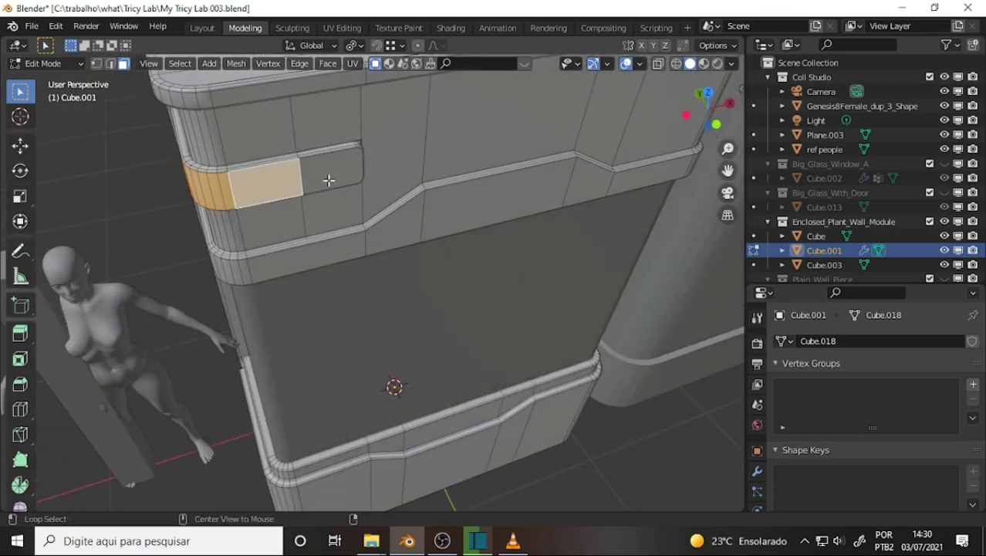
{"action": "mouse_move", "coordinate": [368, 154]}
{"action": "middle_mouse_down"}
{"action": "mouse_move", "coordinate": [508, 130]}
{"action": "mouse_move", "coordinate": [407, 132]}
{"action": "middle_mouse_up"}
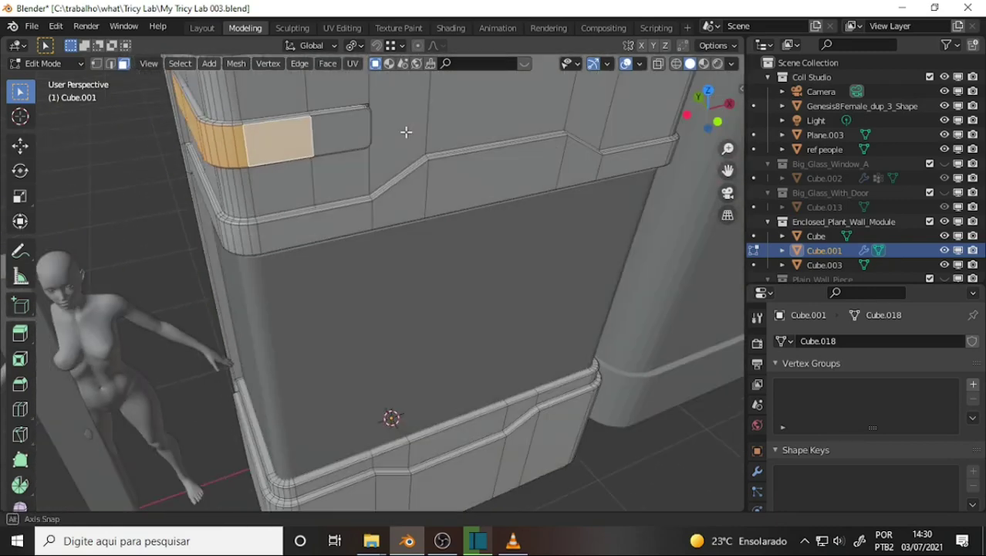
{"action": "left_click", "coordinate": [333, 135], "text": "shift"}
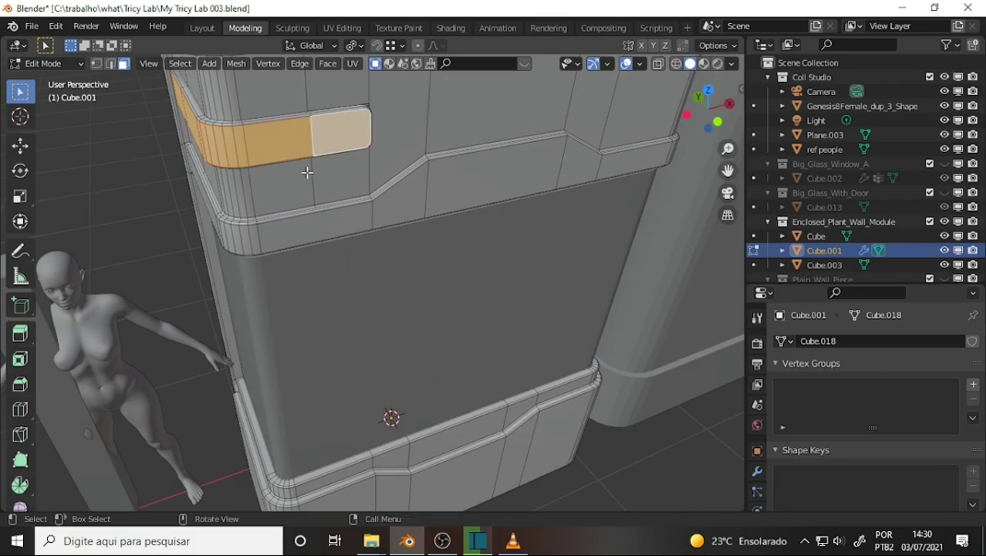
{"action": "middle_click_drag", "start_coordinate": [308, 170], "coordinate": [483, 190]}
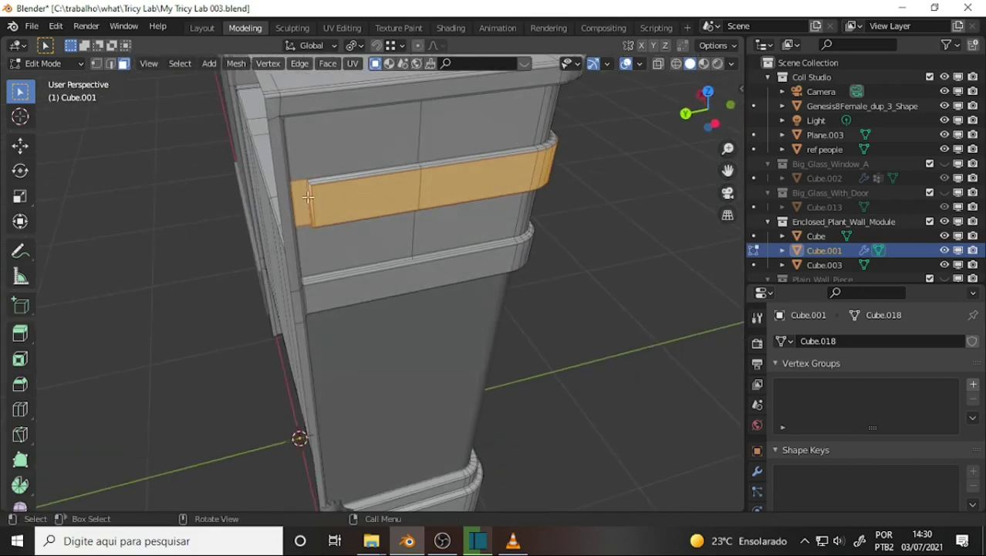
{"action": "scroll", "coordinate": [323, 197], "scroll_direction": "up", "scroll_amount": 3}
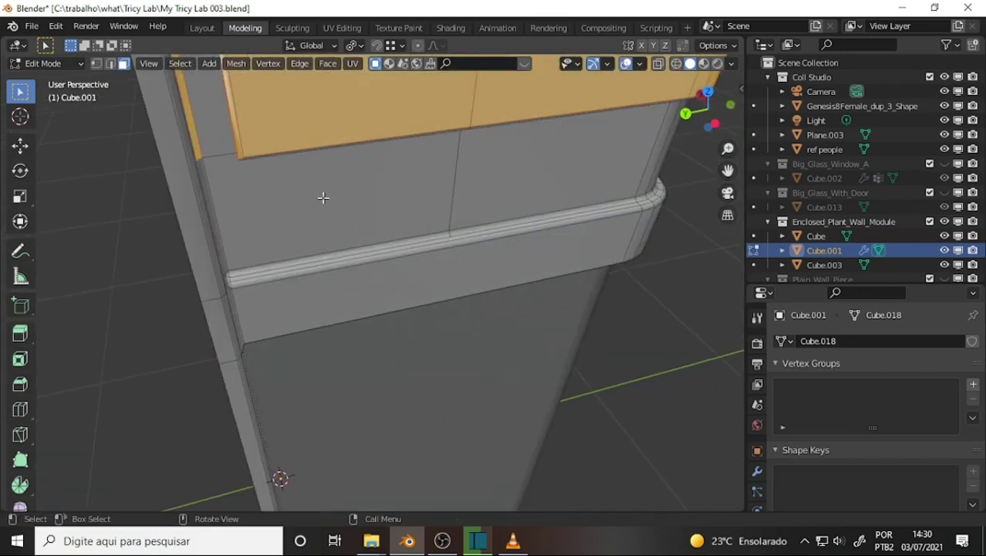
{"action": "middle_click_drag", "start_coordinate": [323, 198], "coordinate": [339, 219]}
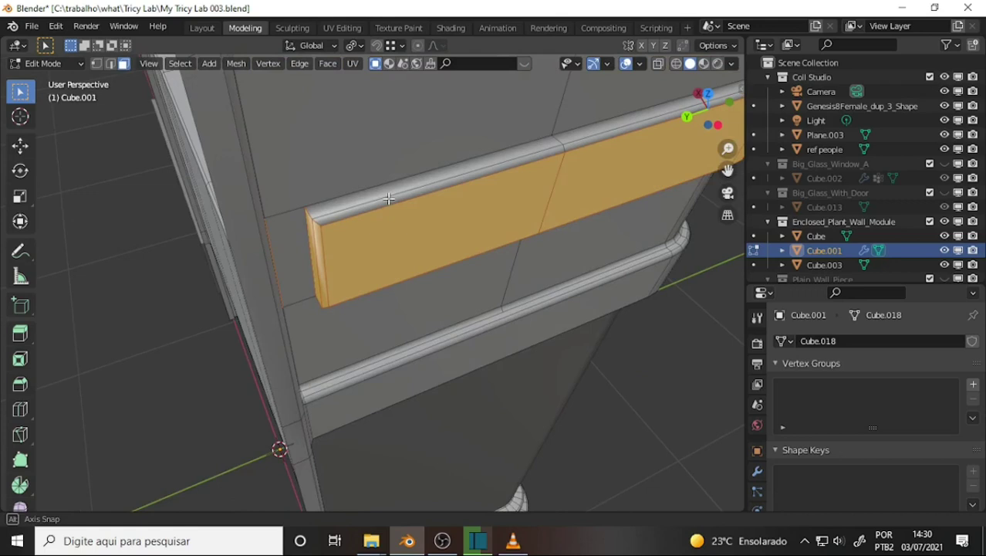
{"action": "left_click", "coordinate": [309, 229], "text": "shift"}
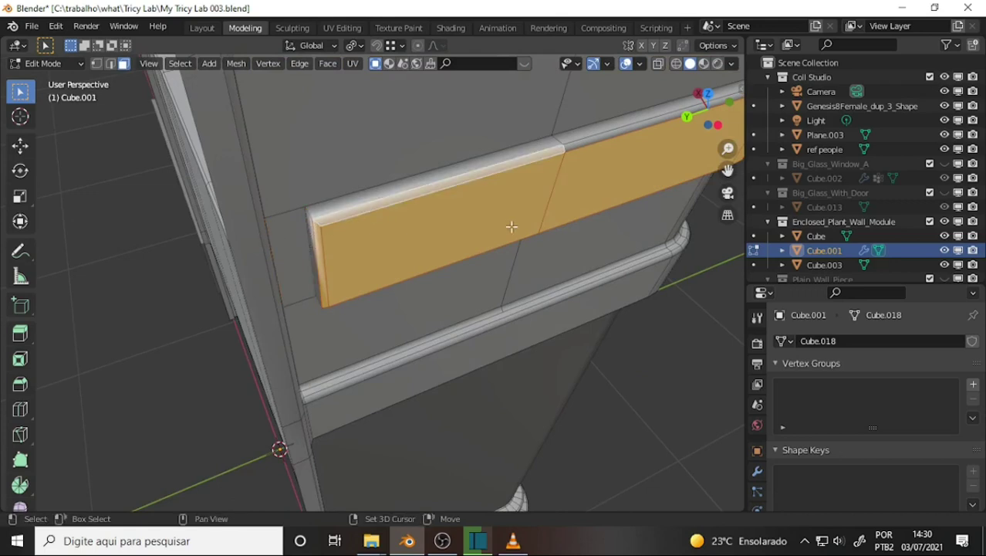
Step: Add the rounded face loop along the top corner to the band selection
{"action": "middle_click_drag", "start_coordinate": [511, 225], "coordinate": [420, 229]}
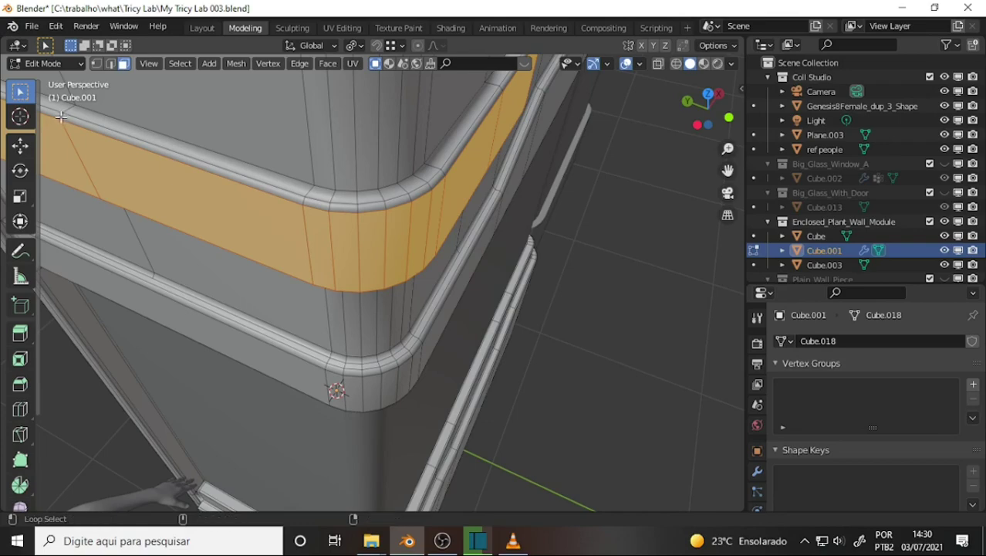
{"action": "left_click", "coordinate": [59, 116], "text": "alt+shift"}
{"action": "mouse_move", "coordinate": [59, 116]}
{"action": "middle_mouse_down"}
{"action": "mouse_move", "coordinate": [289, 178]}
{"action": "mouse_move", "coordinate": [273, 161]}
{"action": "mouse_move", "coordinate": [310, 185]}
{"action": "mouse_move", "coordinate": [166, 185]}
{"action": "mouse_move", "coordinate": [306, 205]}
{"action": "middle_mouse_up"}
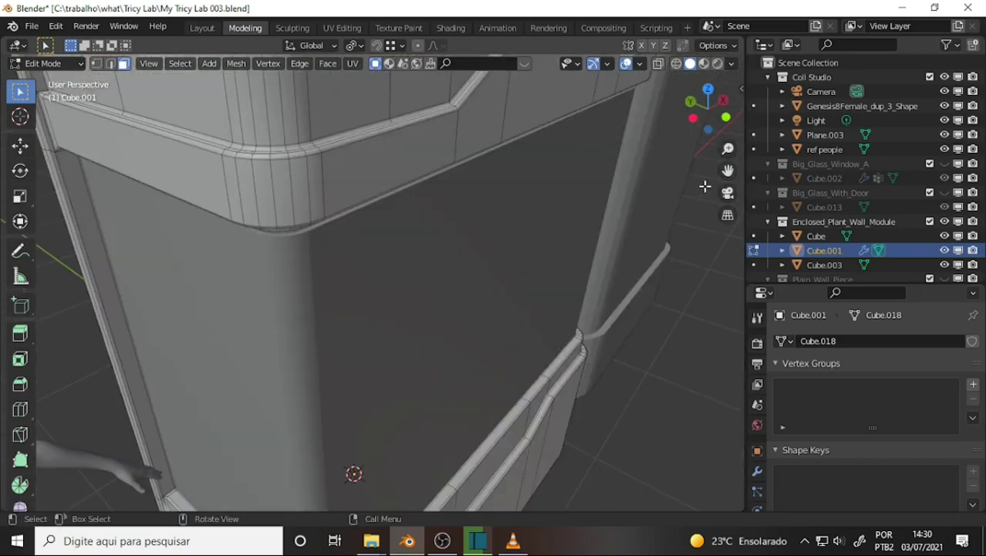
{"action": "left_click_drag", "start_coordinate": [727, 171], "coordinate": [722, 247]}
{"action": "mouse_move", "coordinate": [656, 188]}
{"action": "middle_mouse_down"}
{"action": "mouse_move", "coordinate": [557, 154]}
{"action": "mouse_move", "coordinate": [554, 144]}
{"action": "mouse_move", "coordinate": [568, 134]}
{"action": "mouse_move", "coordinate": [590, 132]}
{"action": "mouse_move", "coordinate": [612, 170]}
{"action": "mouse_move", "coordinate": [568, 147]}
{"action": "mouse_move", "coordinate": [572, 210]}
{"action": "middle_mouse_up"}
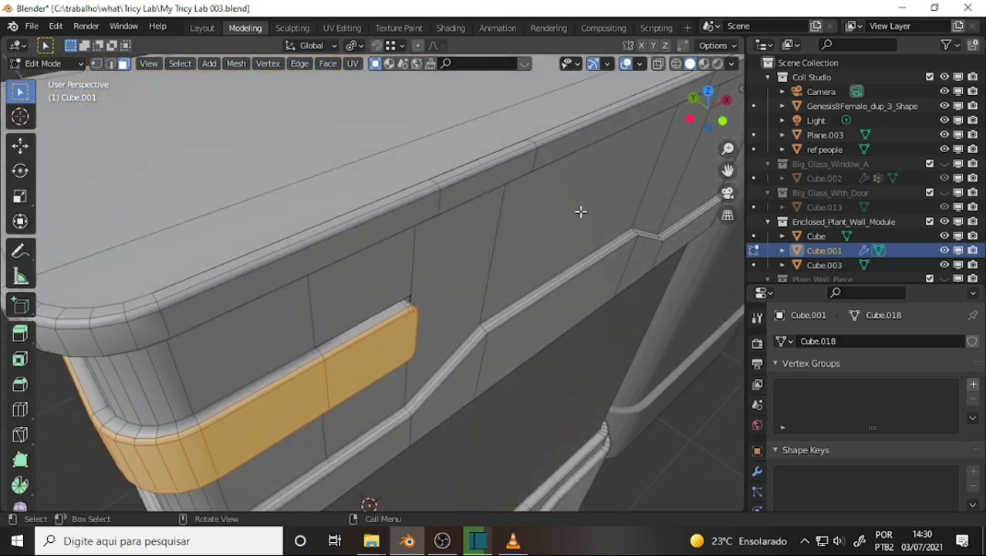
{"action": "scroll", "coordinate": [580, 211], "scroll_direction": "down", "scroll_amount": 2}
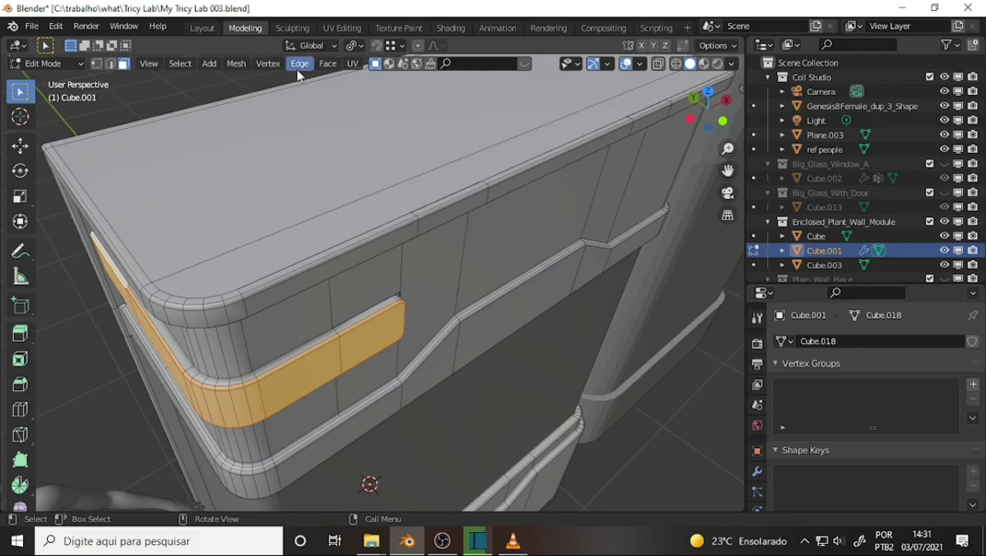
Step: Separate the selected band faces into a new object with Mesh > Separate
{"action": "left_click", "coordinate": [237, 66]}
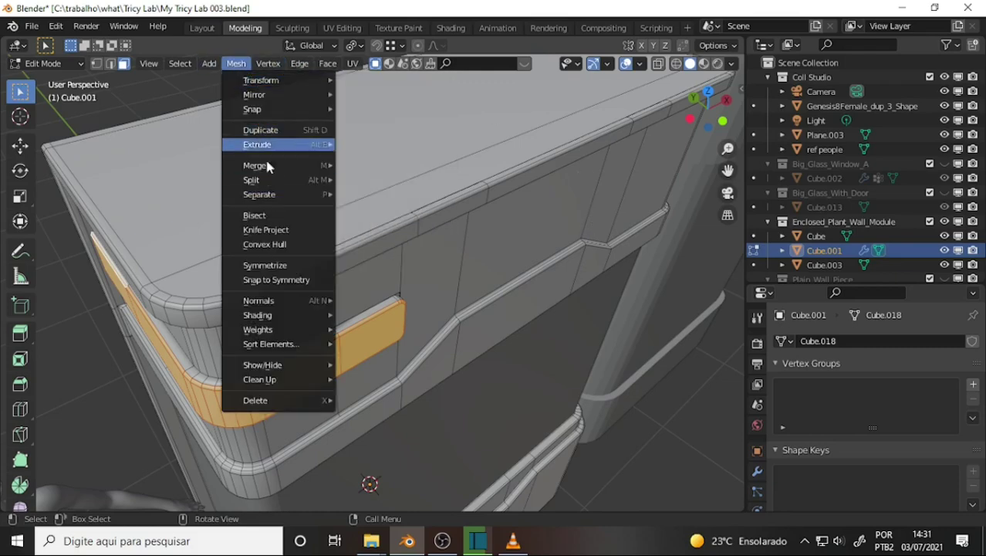
{"action": "mouse_move", "coordinate": [260, 195]}
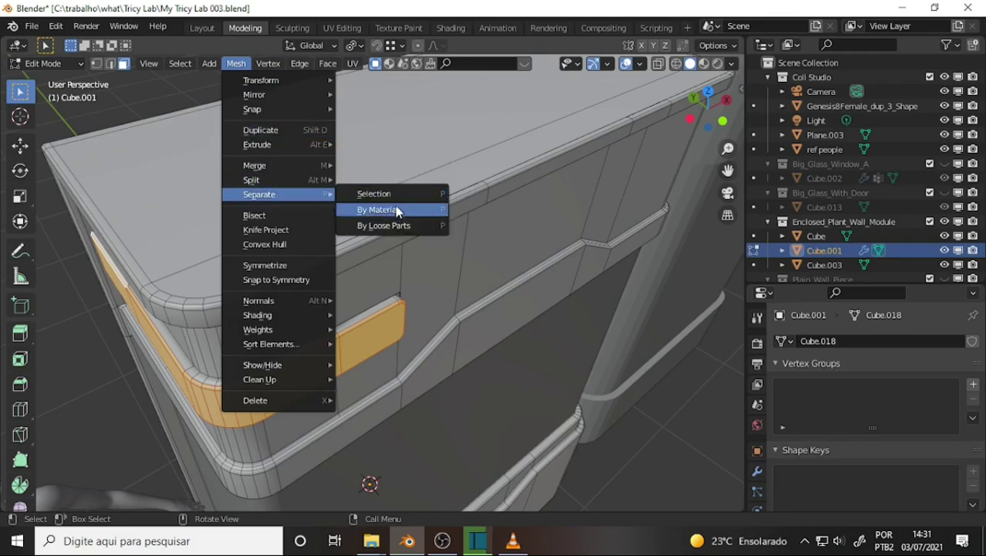
{"action": "left_click", "coordinate": [386, 194]}
{"action": "mouse_move", "coordinate": [485, 169]}
{"action": "middle_mouse_down"}
{"action": "mouse_move", "coordinate": [388, 139]}
{"action": "mouse_move", "coordinate": [501, 153]}
{"action": "middle_mouse_up"}
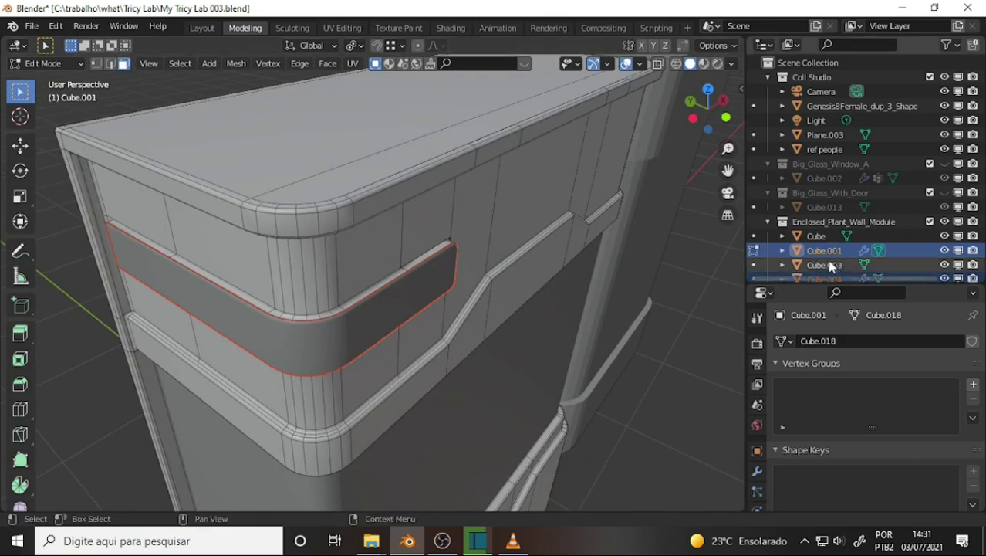
{"action": "scroll", "coordinate": [878, 236], "scroll_direction": "down", "scroll_amount": 3}
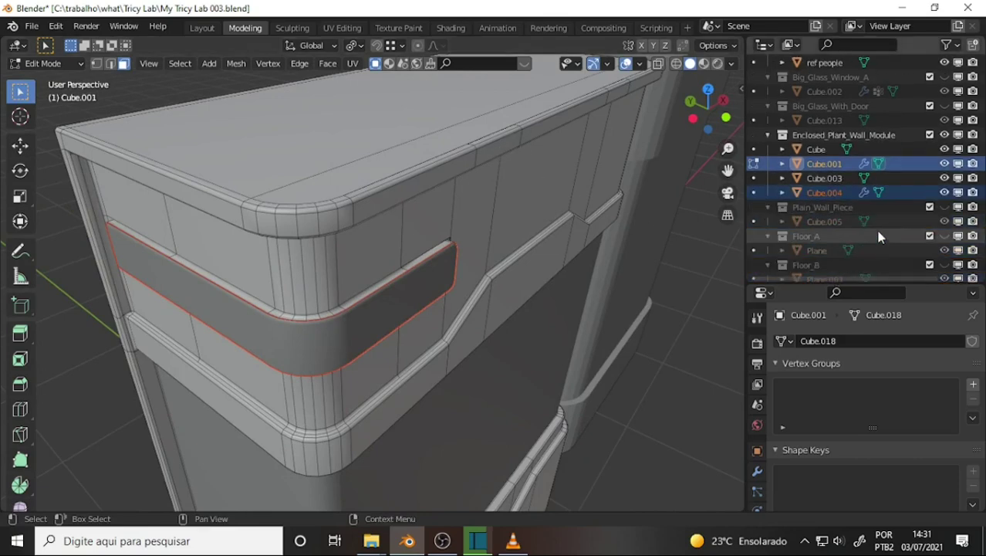
Step: Return to Object Mode with the new Cube.004 selected and active
{"action": "left_click", "coordinate": [824, 193]}
{"action": "left_click", "coordinate": [44, 64]}
{"action": "left_click", "coordinate": [53, 80]}
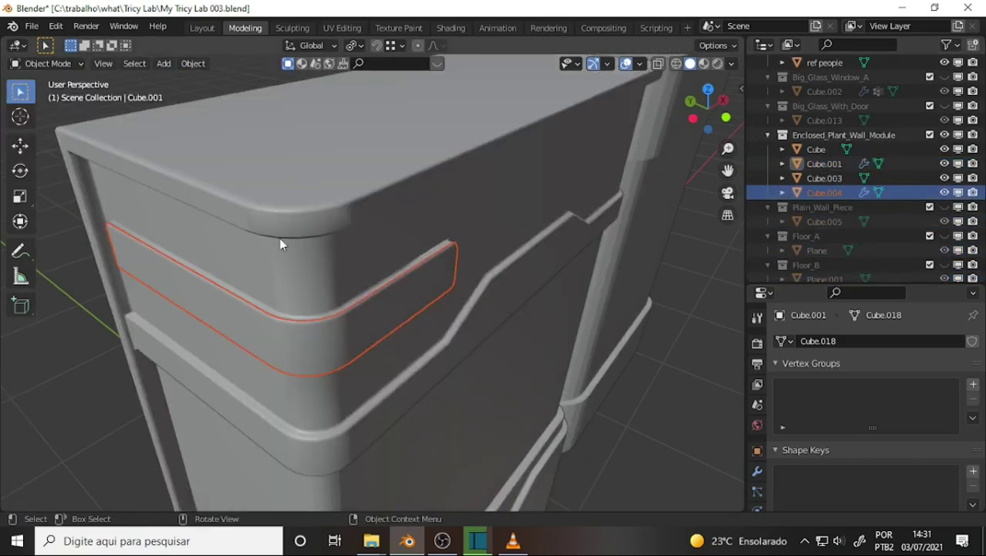
{"action": "left_click", "coordinate": [376, 334]}
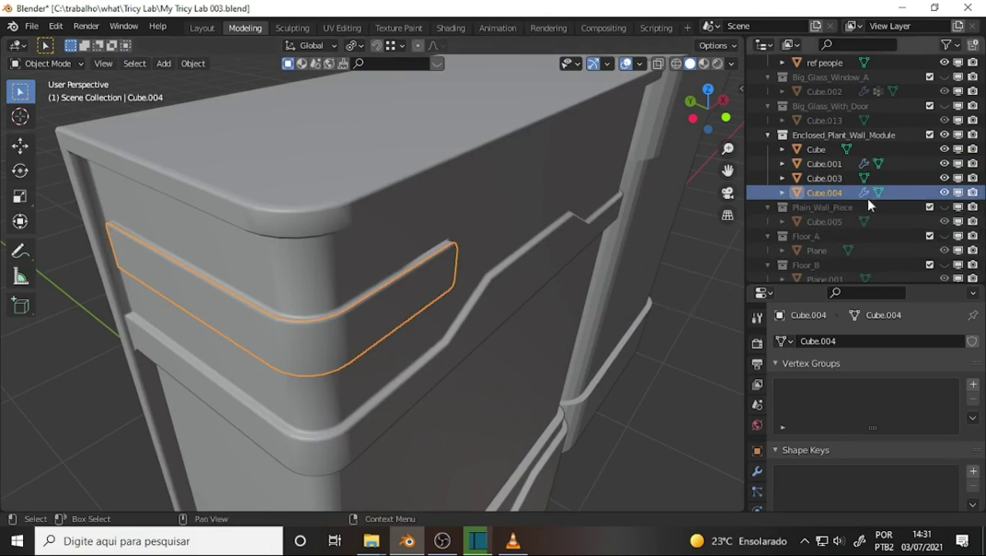
Step: Hide Cube.004 in the viewport and select the wall object Cube.001
{"action": "left_click", "coordinate": [944, 192]}
{"action": "mouse_move", "coordinate": [604, 194]}
{"action": "middle_mouse_down"}
{"action": "mouse_move", "coordinate": [500, 172]}
{"action": "mouse_move", "coordinate": [553, 189]}
{"action": "middle_mouse_up"}
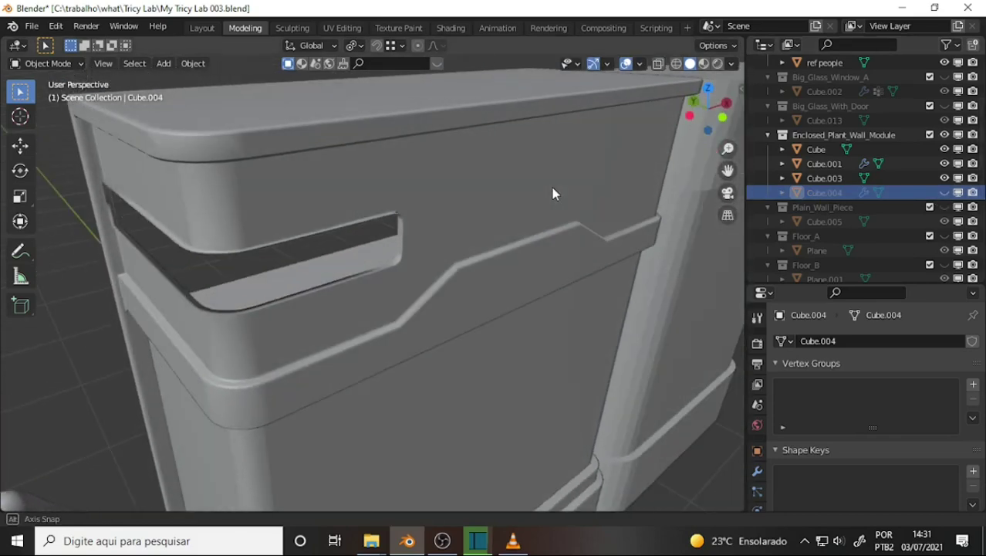
{"action": "left_click", "coordinate": [369, 181]}
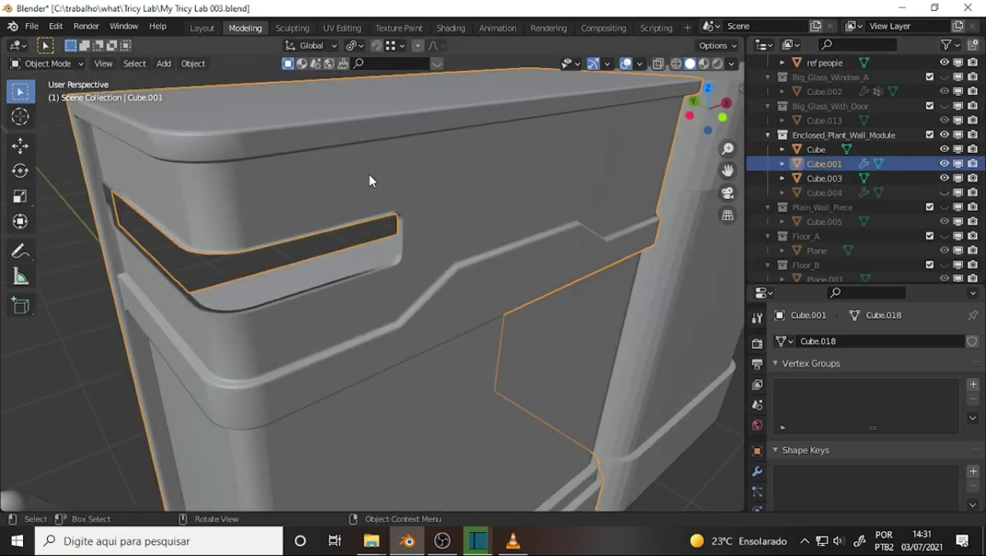
Step: Put Cube.001 in Edit Mode and select the edge loop around the opening
{"action": "left_click", "coordinate": [47, 63]}
{"action": "left_click", "coordinate": [38, 94]}
{"action": "mouse_move", "coordinate": [349, 199]}
{"action": "middle_mouse_down"}
{"action": "mouse_move", "coordinate": [430, 185]}
{"action": "mouse_move", "coordinate": [367, 187]}
{"action": "middle_mouse_up"}
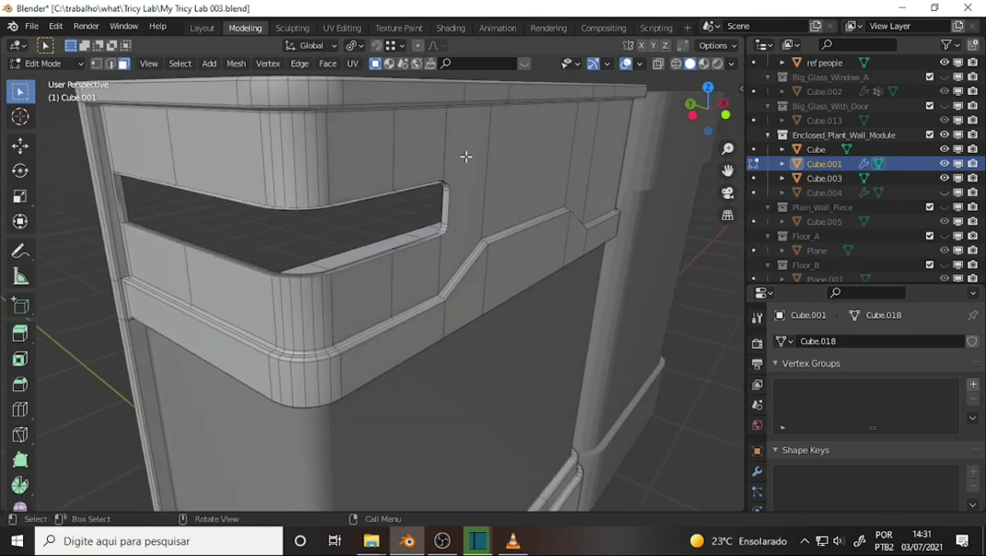
{"action": "mouse_move", "coordinate": [466, 157]}
{"action": "middle_mouse_down"}
{"action": "mouse_move", "coordinate": [392, 157]}
{"action": "mouse_move", "coordinate": [399, 166]}
{"action": "mouse_move", "coordinate": [380, 179]}
{"action": "mouse_move", "coordinate": [366, 167]}
{"action": "mouse_move", "coordinate": [409, 167]}
{"action": "mouse_move", "coordinate": [407, 192]}
{"action": "middle_mouse_up"}
{"action": "scroll", "coordinate": [381, 179], "scroll_direction": "up", "scroll_amount": 2}
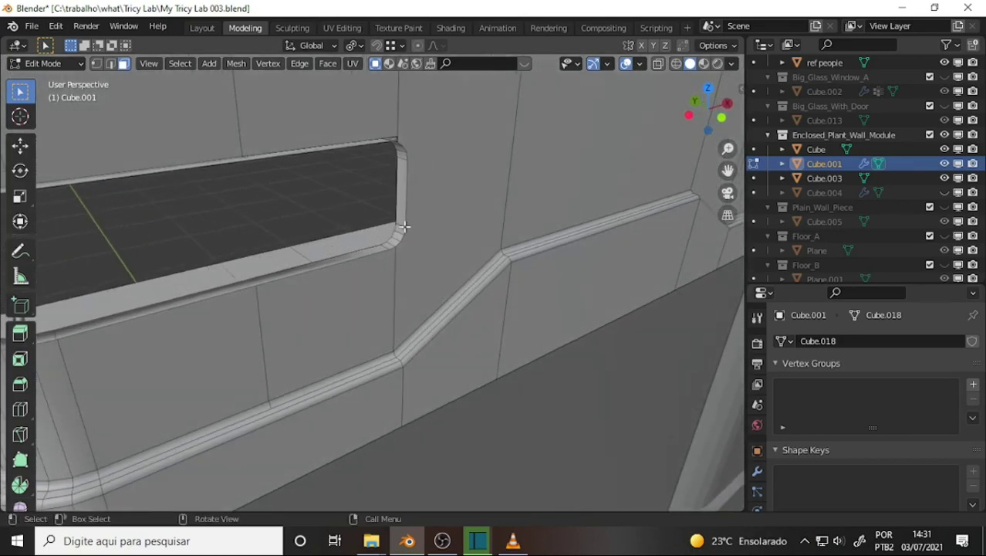
{"action": "left_click", "coordinate": [400, 226], "text": "alt"}
{"action": "mouse_move", "coordinate": [474, 191]}
{"action": "middle_mouse_down"}
{"action": "mouse_move", "coordinate": [414, 191]}
{"action": "mouse_move", "coordinate": [484, 214]}
{"action": "mouse_move", "coordinate": [469, 199]}
{"action": "mouse_move", "coordinate": [500, 185]}
{"action": "middle_mouse_up"}
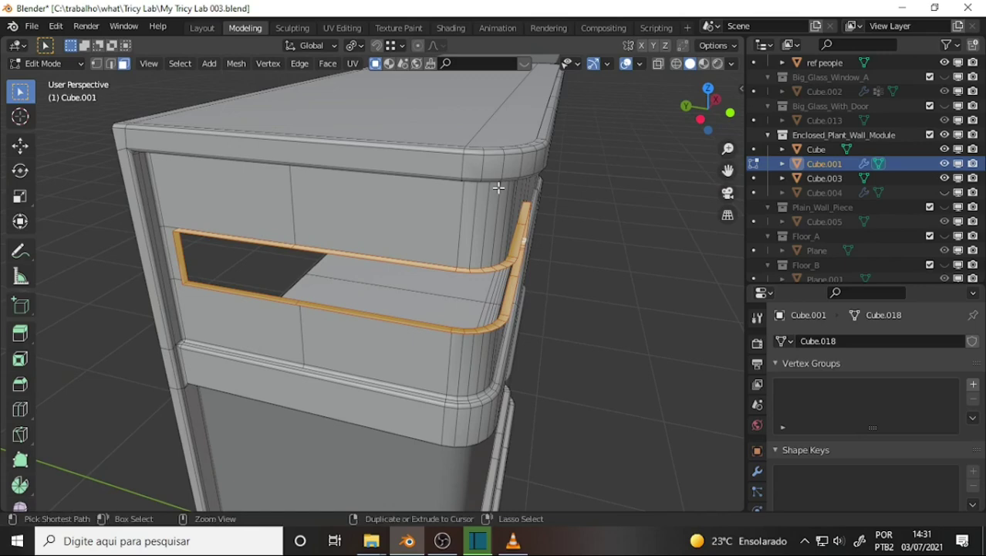
Step: Grow the opening's loop selection with Ctrl+Numpad Plus and delete those vertices
{"action": "key", "text": "ctrl+KP_Add"}
{"action": "middle_click_drag", "start_coordinate": [642, 124], "coordinate": [515, 150]}
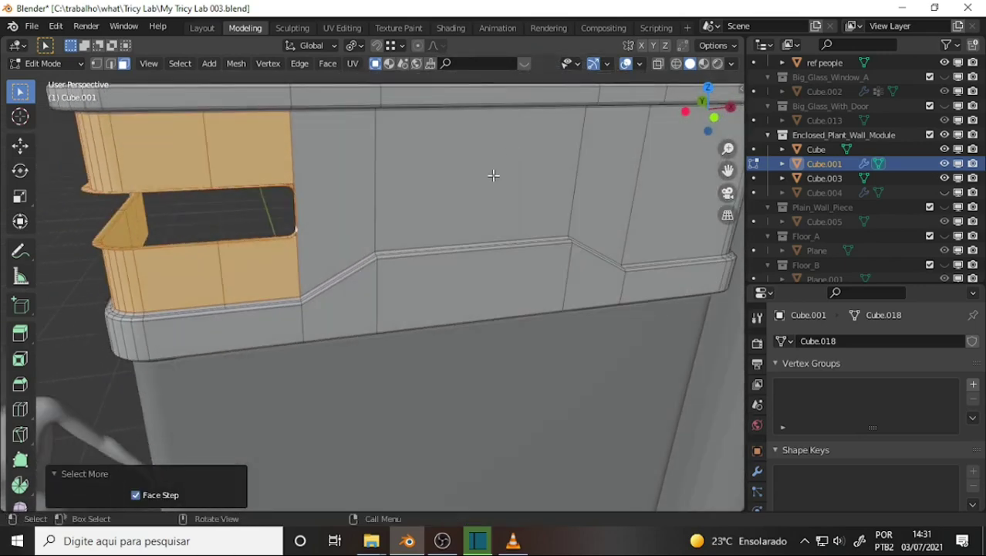
{"action": "key", "text": "x"}
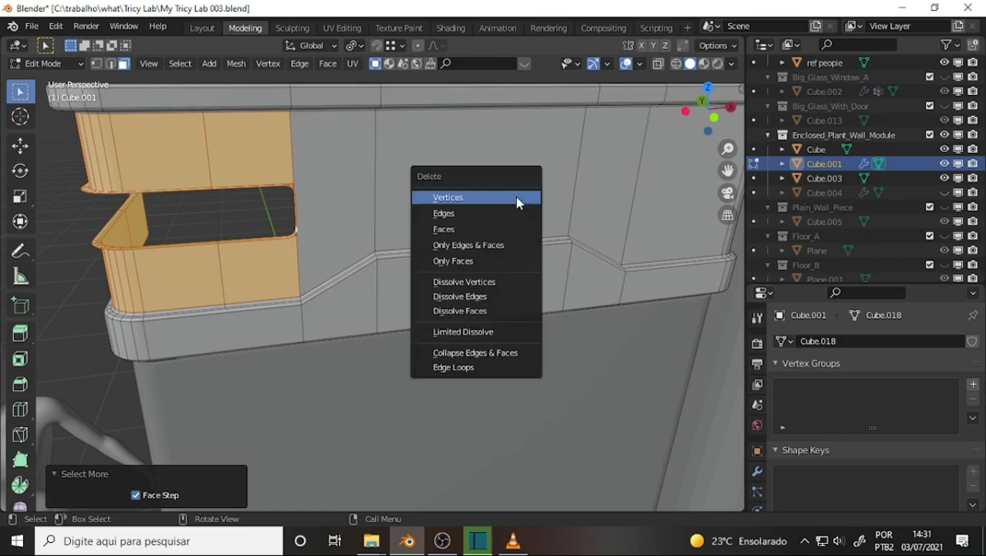
{"action": "left_click", "coordinate": [491, 228]}
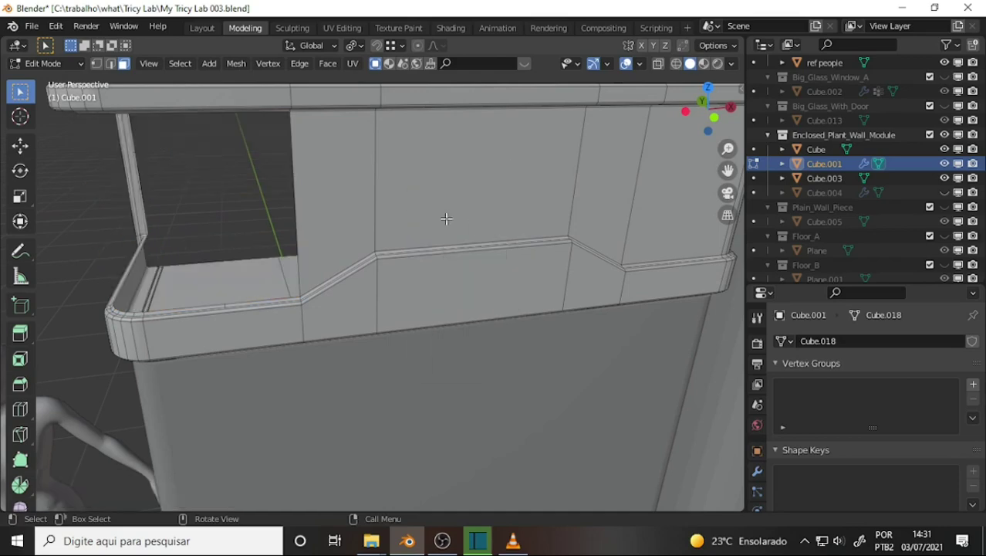
{"action": "mouse_move", "coordinate": [446, 218]}
{"action": "middle_mouse_down"}
{"action": "mouse_move", "coordinate": [569, 228]}
{"action": "mouse_move", "coordinate": [602, 216]}
{"action": "mouse_move", "coordinate": [592, 223]}
{"action": "middle_mouse_up"}
{"action": "scroll", "coordinate": [568, 228], "scroll_direction": "up", "scroll_amount": 3}
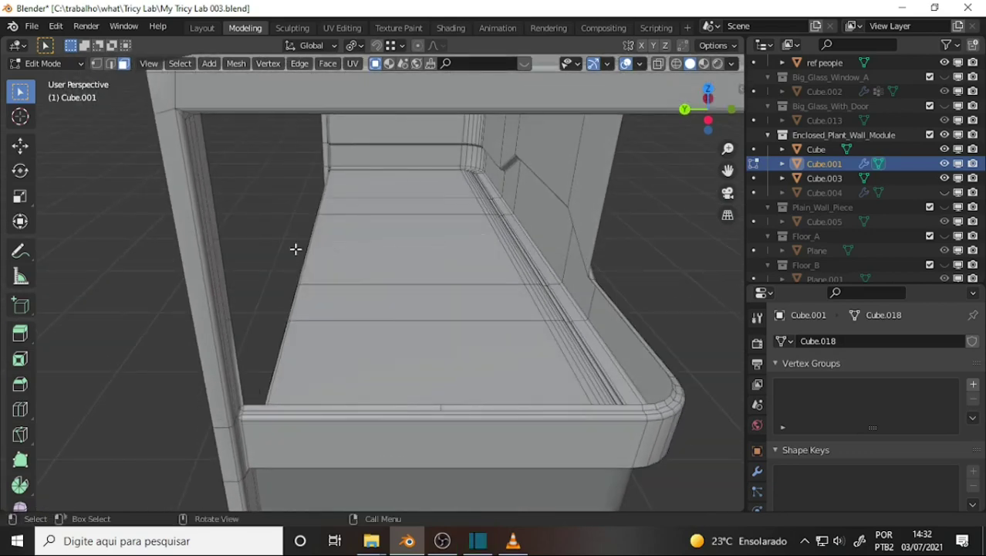
Step: Switch to edge select and dissolve two redundant edges on the opening's left wall
{"action": "scroll", "coordinate": [290, 230], "scroll_direction": "up", "scroll_amount": 2}
{"action": "scroll", "coordinate": [289, 229], "scroll_direction": "up", "scroll_amount": 1}
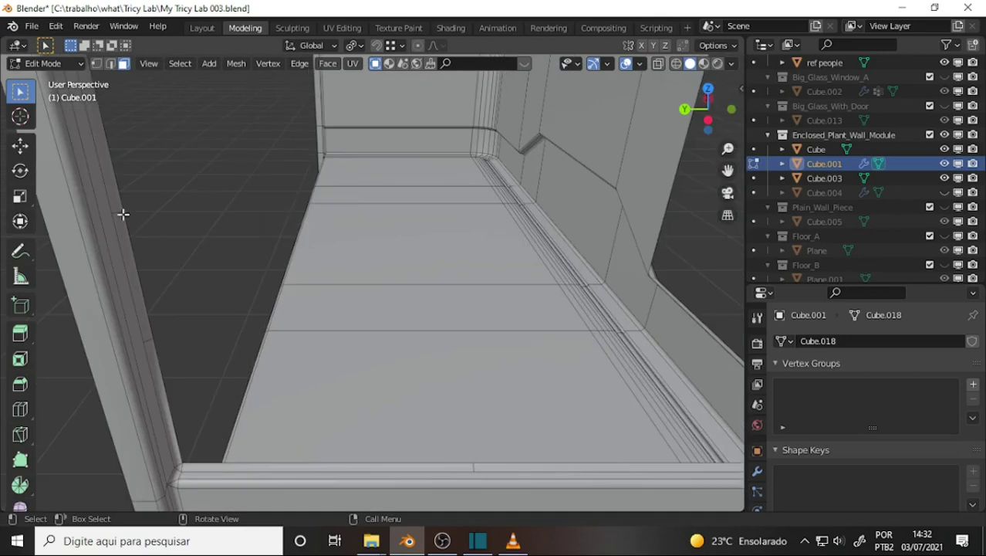
{"action": "left_click", "coordinate": [110, 63]}
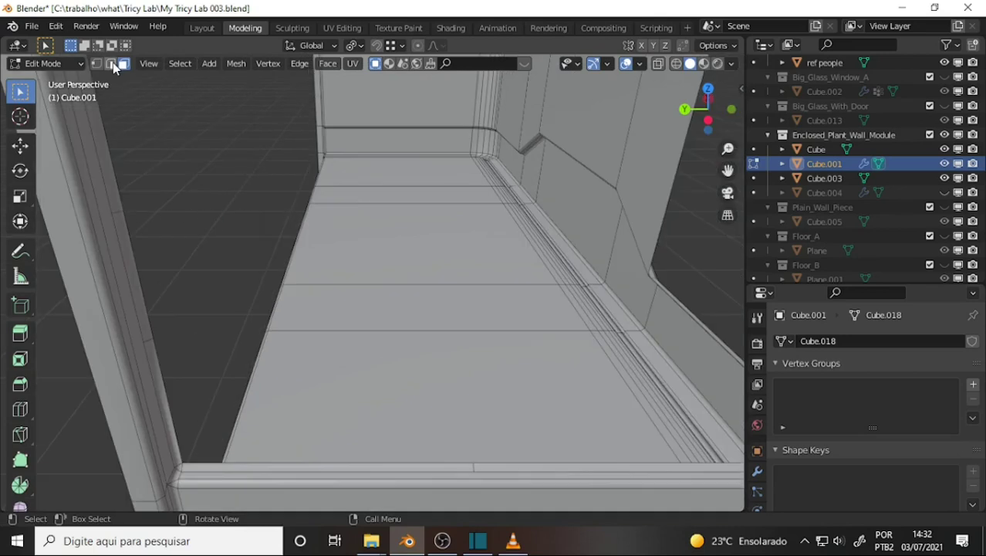
{"action": "left_click", "coordinate": [119, 213]}
{"action": "right_click", "coordinate": [208, 141]}
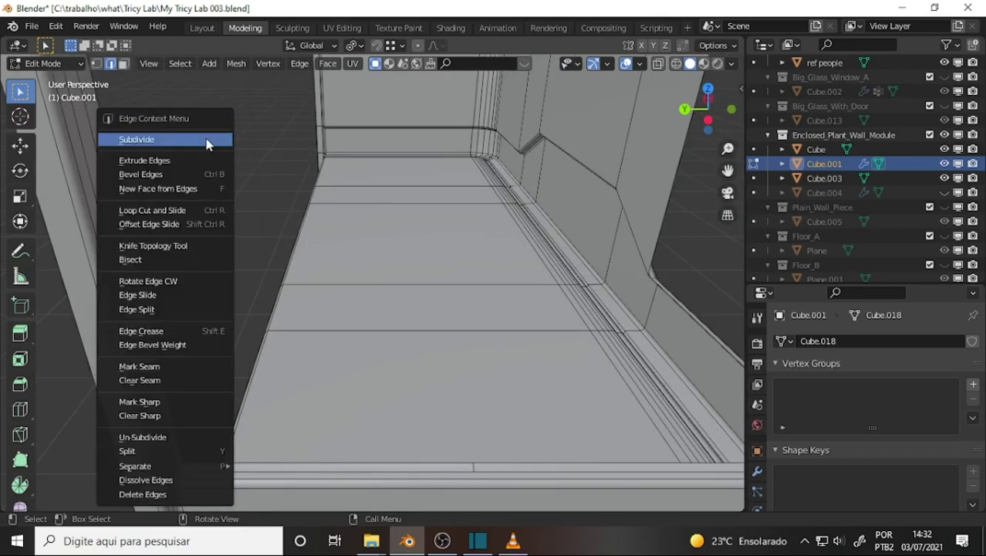
{"action": "left_click", "coordinate": [184, 475]}
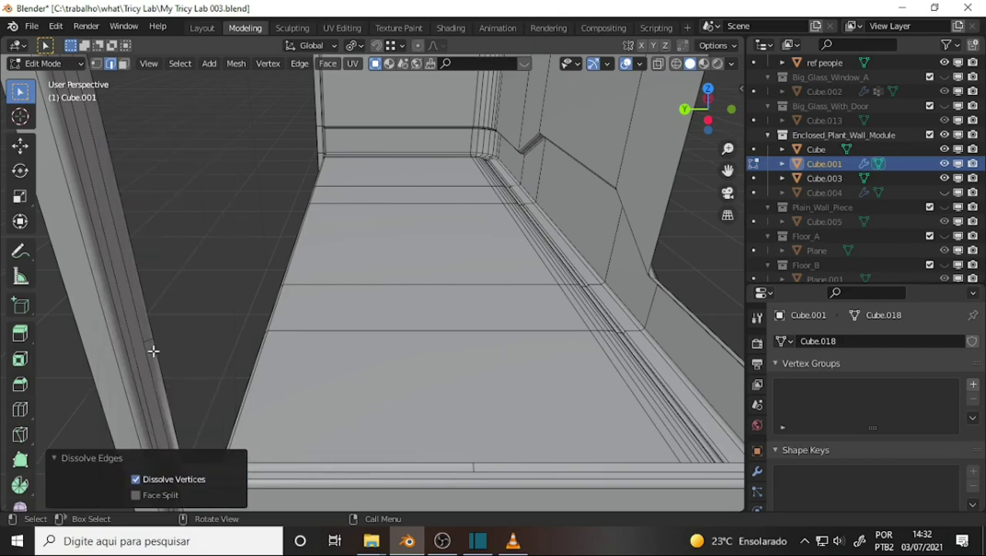
{"action": "left_click", "coordinate": [148, 336]}
{"action": "right_click", "coordinate": [219, 186]}
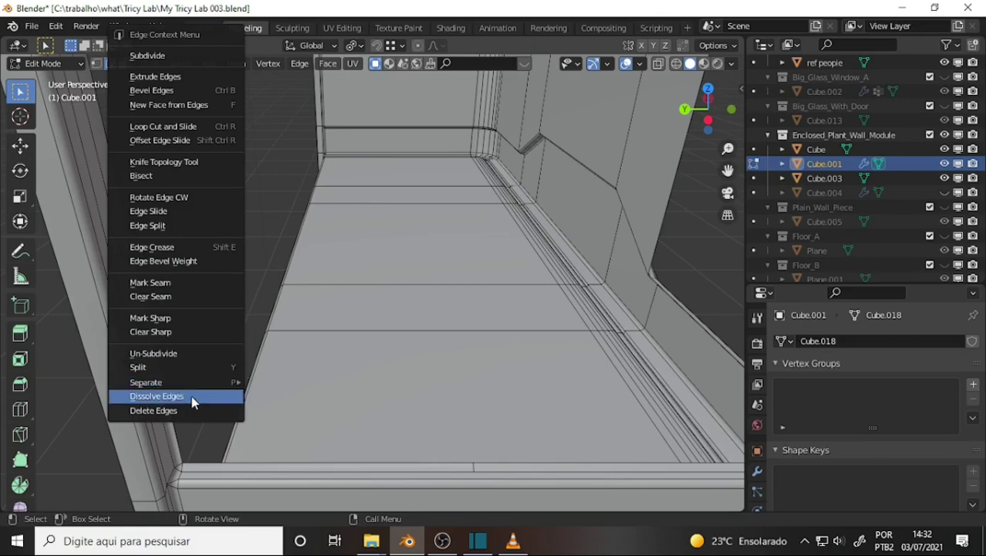
{"action": "left_click", "coordinate": [192, 395]}
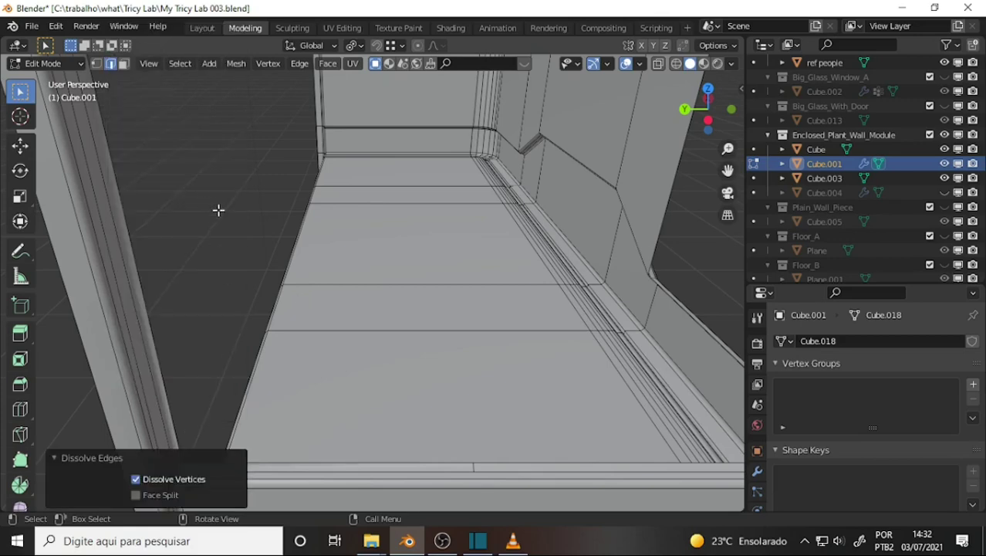
Step: Dissolve the redundant edges on the opening's lower and top frames
{"action": "middle_click_drag", "start_coordinate": [219, 210], "coordinate": [295, 166]}
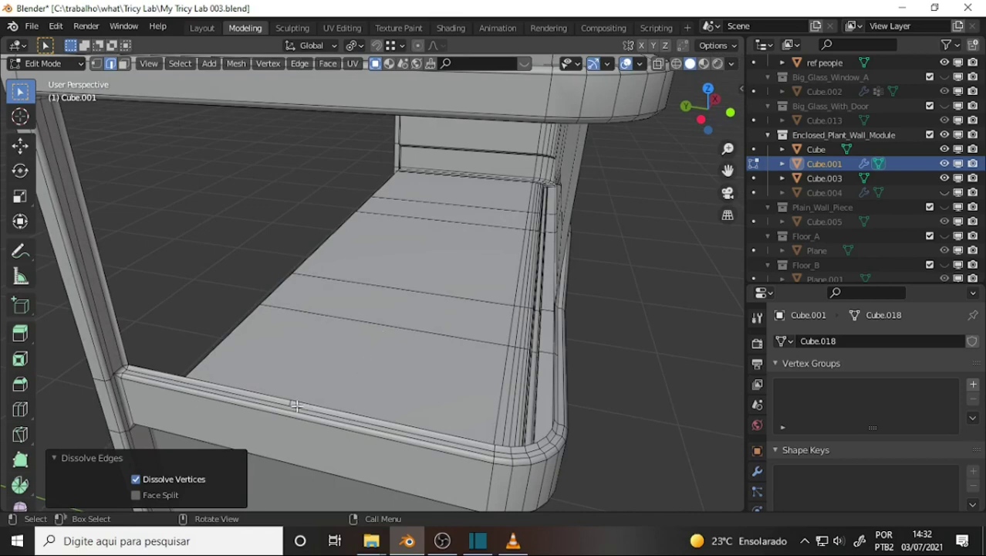
{"action": "left_click", "coordinate": [331, 393]}
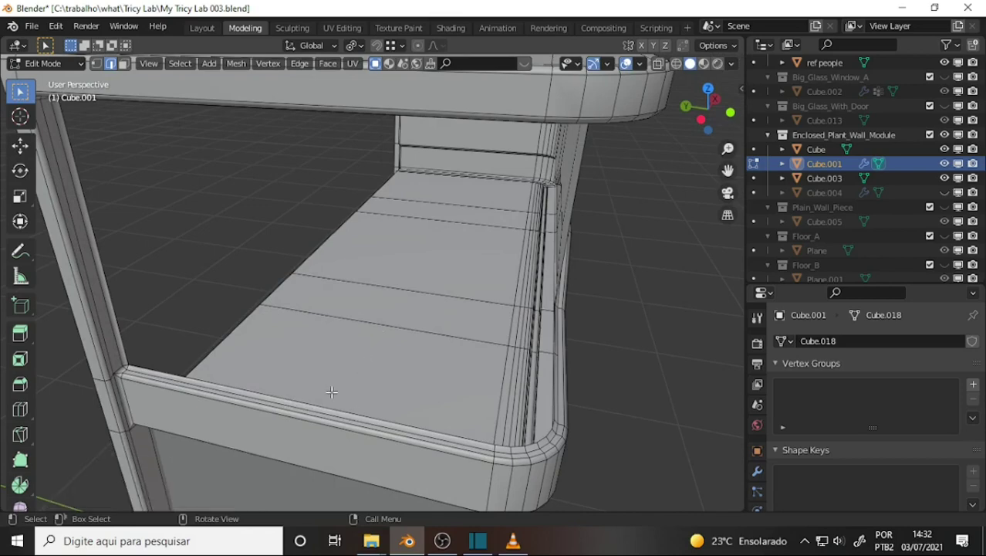
{"action": "right_click", "coordinate": [198, 173]}
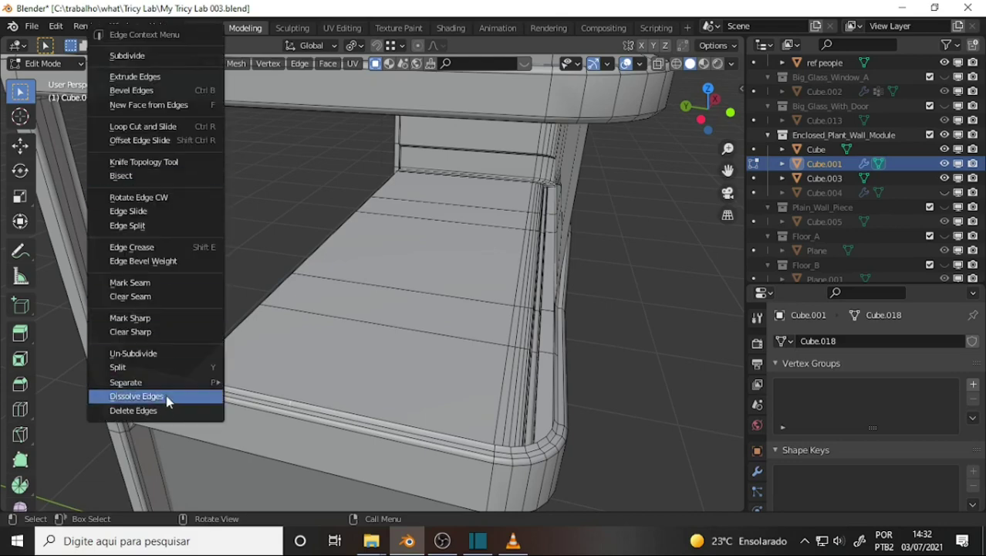
{"action": "left_click", "coordinate": [166, 396]}
{"action": "mouse_move", "coordinate": [460, 244]}
{"action": "middle_mouse_down"}
{"action": "mouse_move", "coordinate": [457, 219]}
{"action": "mouse_move", "coordinate": [463, 255]}
{"action": "middle_mouse_up"}
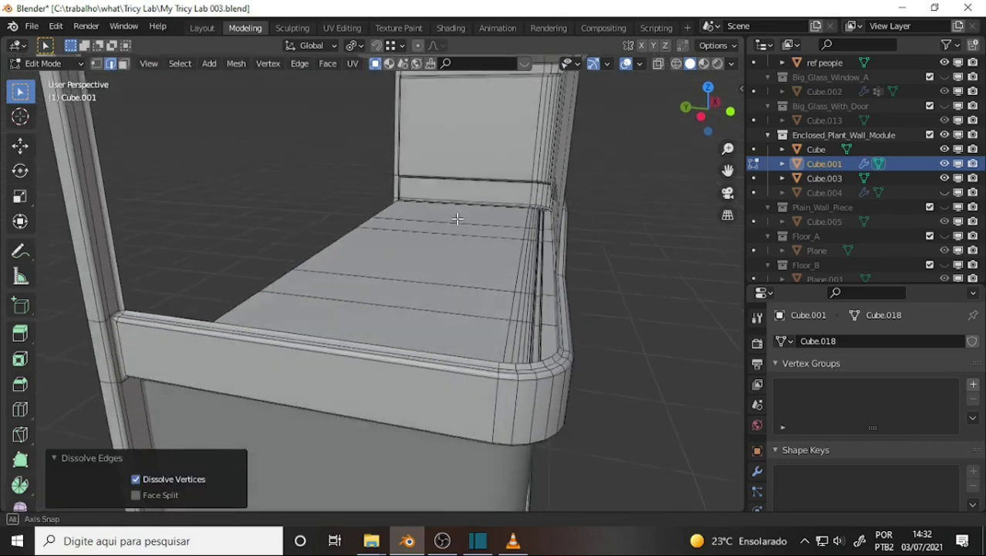
{"action": "mouse_move", "coordinate": [728, 170]}
{"action": "left_mouse_down"}
{"action": "mouse_move", "coordinate": [772, 386]}
{"action": "mouse_move", "coordinate": [432, 174]}
{"action": "left_mouse_up"}
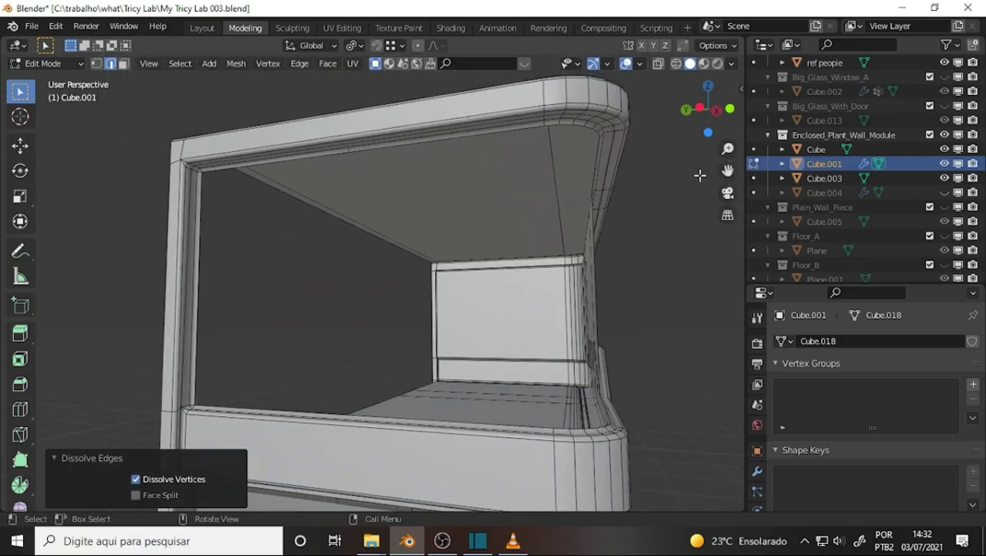
{"action": "left_click", "coordinate": [348, 151]}
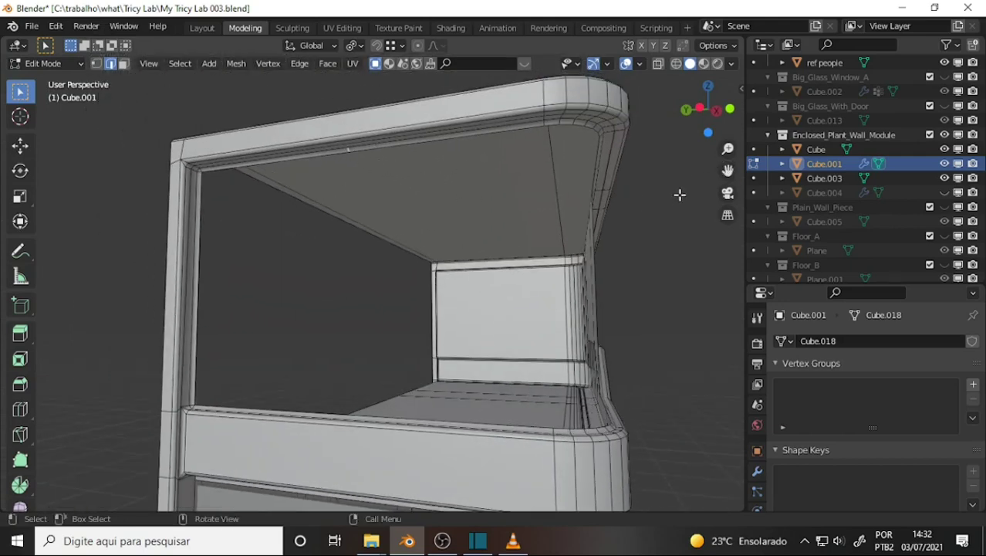
{"action": "right_click", "coordinate": [679, 194]}
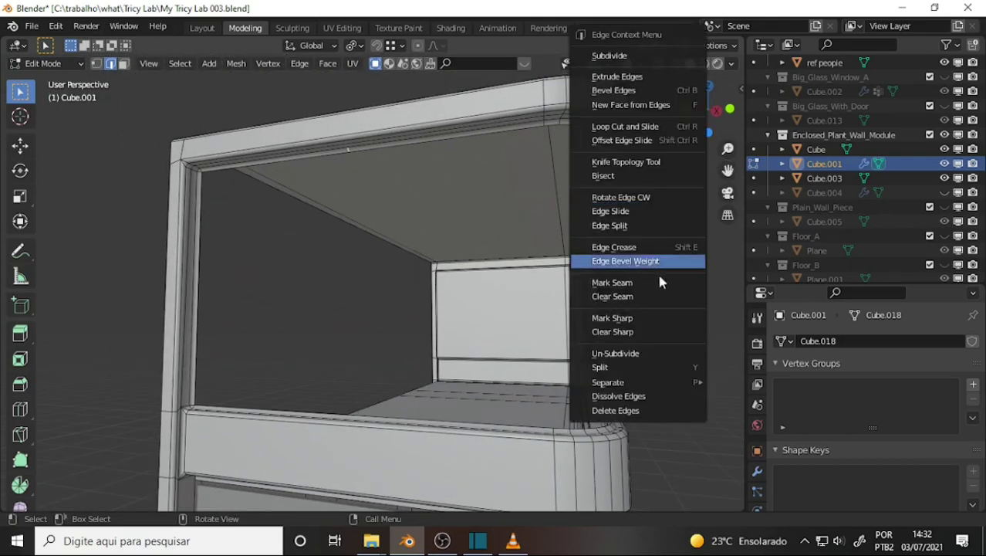
{"action": "left_click", "coordinate": [647, 397]}
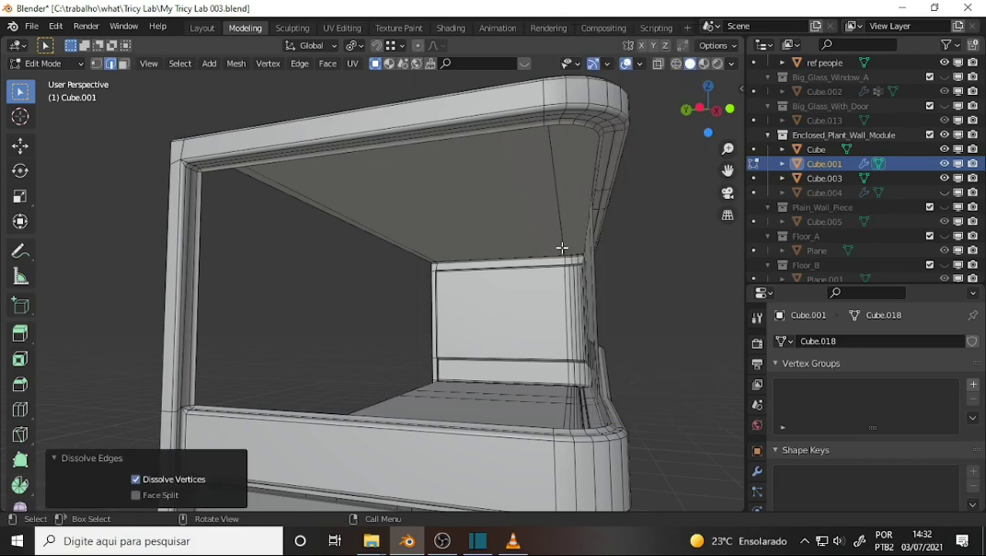
{"action": "middle_click_drag", "start_coordinate": [562, 247], "coordinate": [559, 243]}
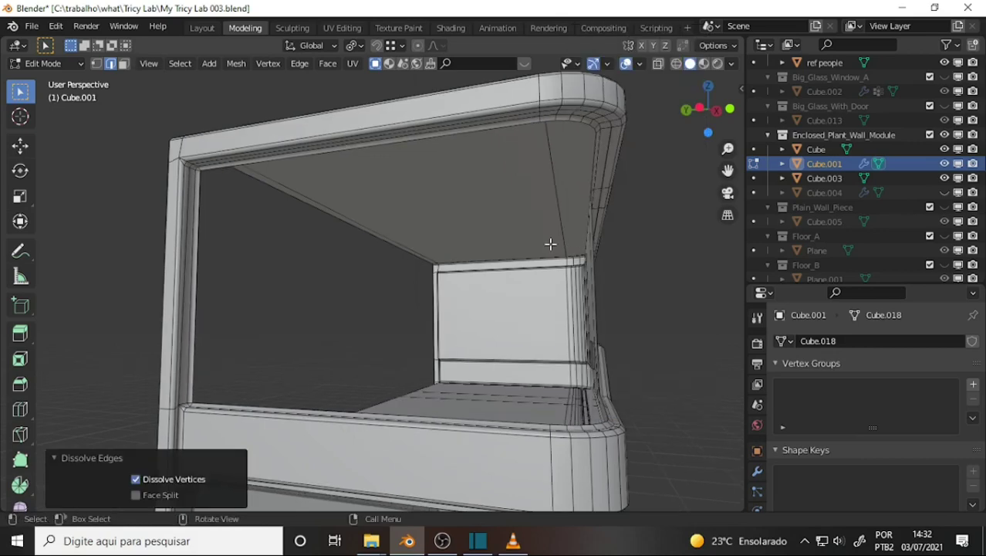
Step: Try filling the opening with a single face, then undo it
{"action": "left_click", "coordinate": [345, 150], "text": "alt"}
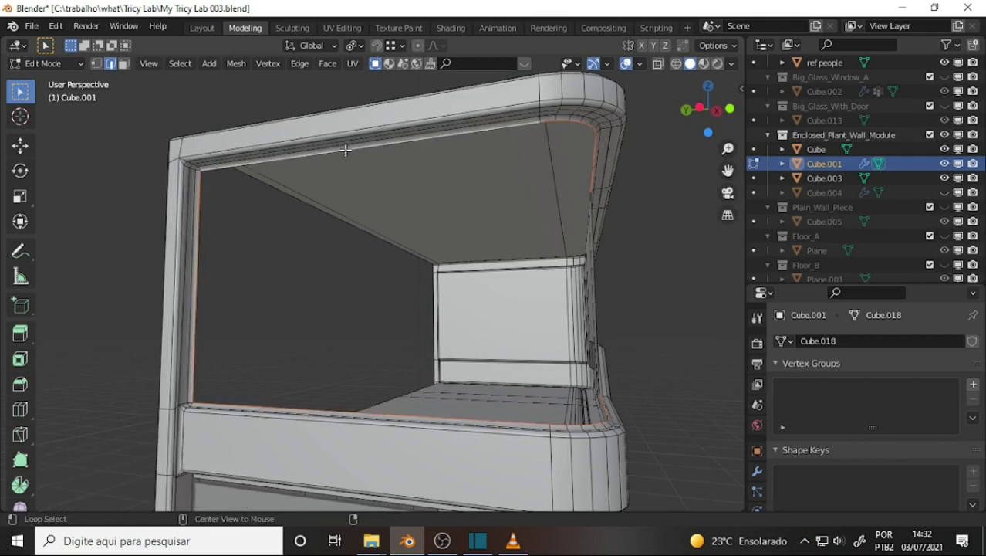
{"action": "mouse_move", "coordinate": [506, 186]}
{"action": "middle_mouse_down"}
{"action": "mouse_move", "coordinate": [513, 207]}
{"action": "mouse_move", "coordinate": [472, 203]}
{"action": "middle_mouse_up"}
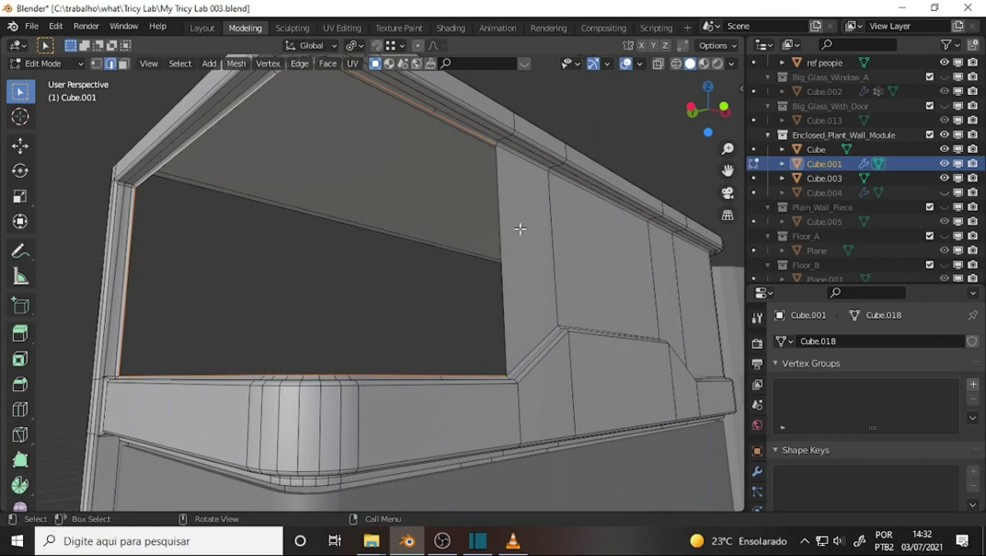
{"action": "key", "text": "f"}
{"action": "key", "text": "ctrl+z"}
Step: Bridge the side gap's top and bottom edges into a face strip
{"action": "left_click", "coordinate": [461, 130]}
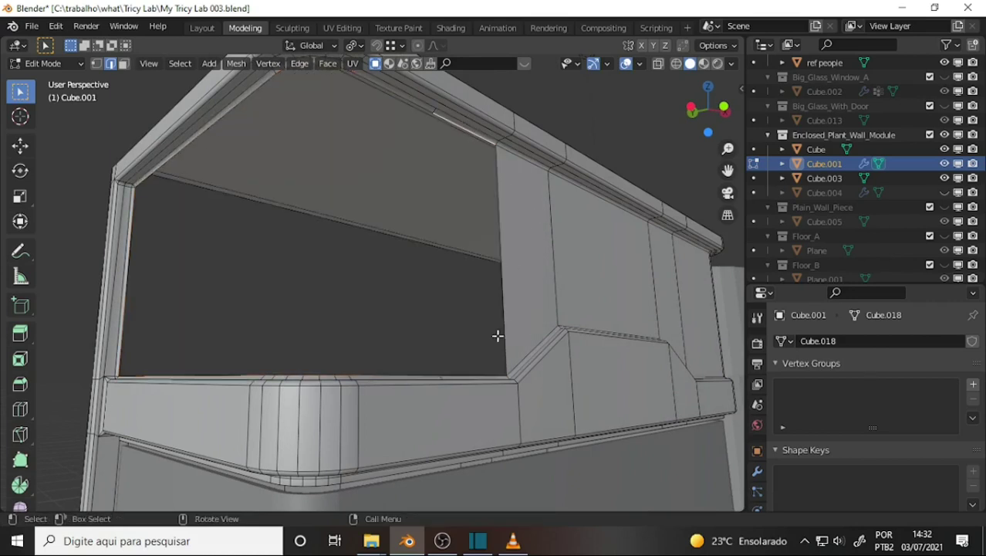
{"action": "left_click", "coordinate": [471, 375], "text": "shift"}
{"action": "right_click", "coordinate": [618, 106]}
{"action": "left_click", "coordinate": [616, 105]}
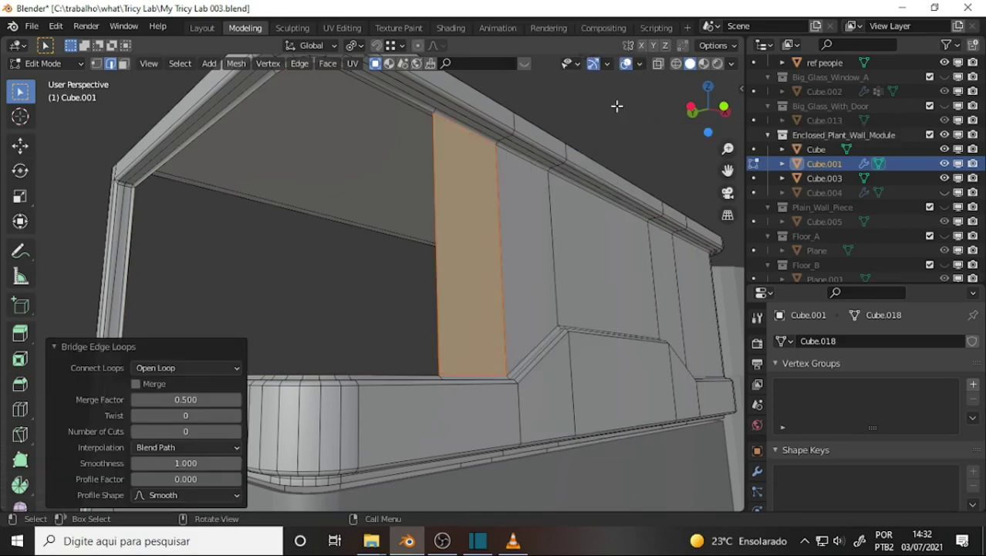
{"action": "key", "text": "alt+a"}
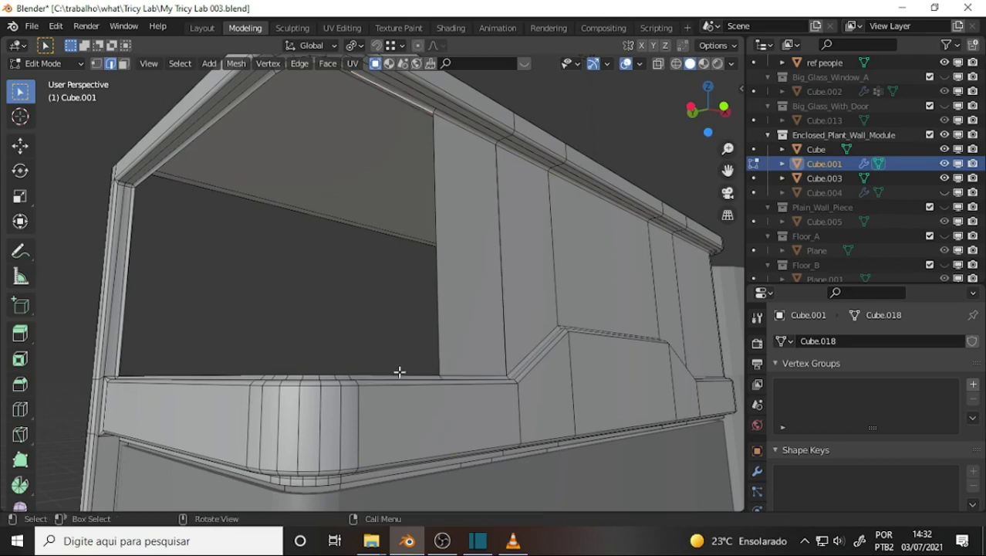
{"action": "right_click", "coordinate": [594, 97]}
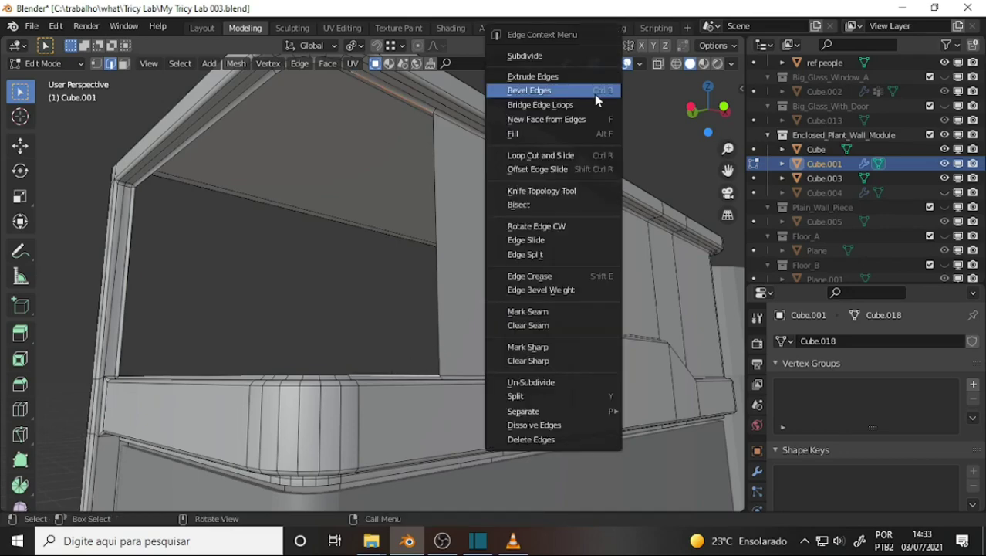
{"action": "left_click", "coordinate": [581, 112]}
Step: Bridge the rounded corner's upper and lower edges into faces
{"action": "mouse_move", "coordinate": [445, 143]}
{"action": "middle_mouse_down"}
{"action": "mouse_move", "coordinate": [496, 182]}
{"action": "mouse_move", "coordinate": [440, 176]}
{"action": "middle_mouse_up"}
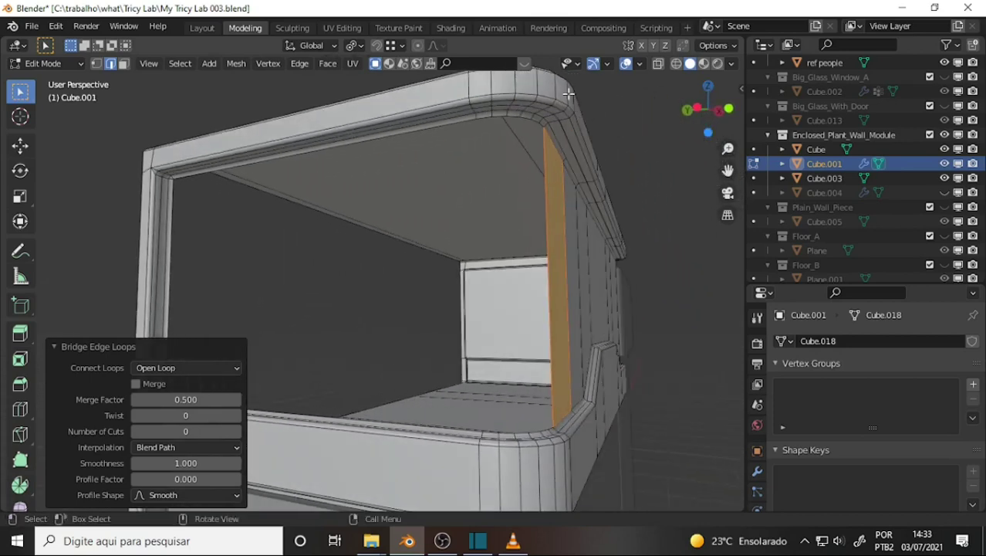
{"action": "key", "text": "alt+a"}
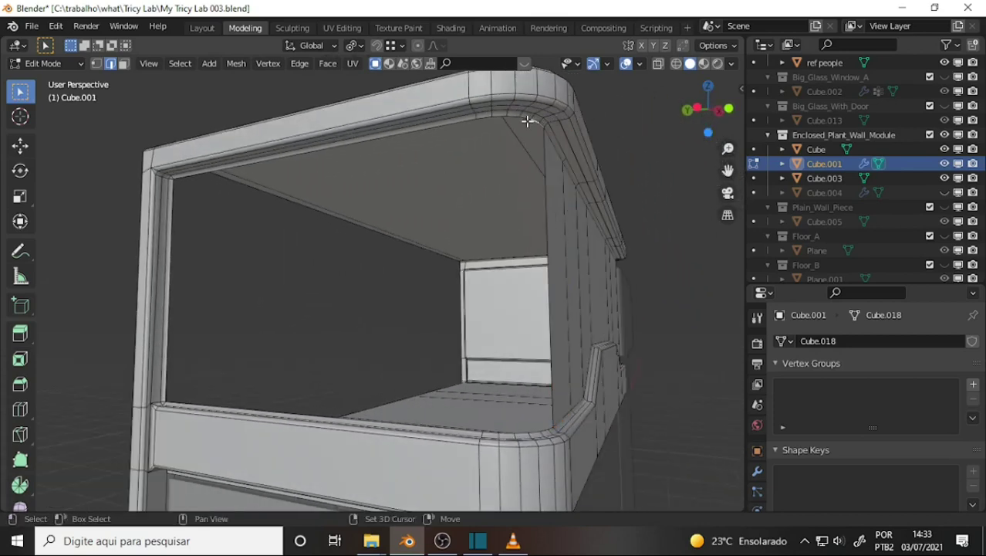
{"action": "left_click", "coordinate": [513, 118], "text": "shift"}
{"action": "left_click", "coordinate": [501, 116], "text": "shift"}
{"action": "left_click", "coordinate": [543, 437], "text": "shift"}
{"action": "left_click", "coordinate": [518, 434], "text": "shift"}
{"action": "left_click", "coordinate": [488, 433], "text": "shift"}
{"action": "key", "text": "ctrl+e"}
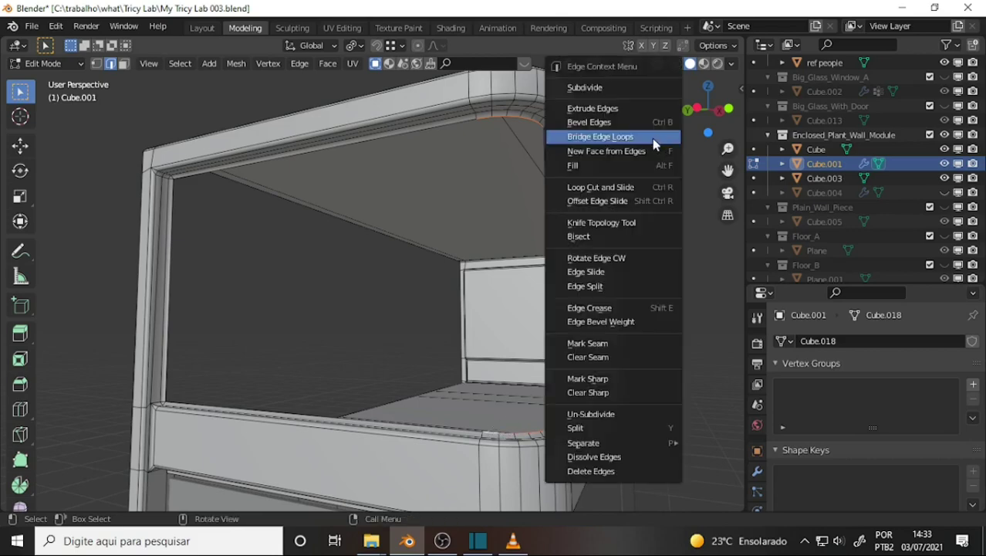
{"action": "left_click", "coordinate": [653, 139]}
Step: Bridge the main opening's top and bottom edges to close the front span
{"action": "mouse_move", "coordinate": [491, 190]}
{"action": "middle_mouse_down"}
{"action": "mouse_move", "coordinate": [568, 182]}
{"action": "mouse_move", "coordinate": [565, 169]}
{"action": "middle_mouse_up"}
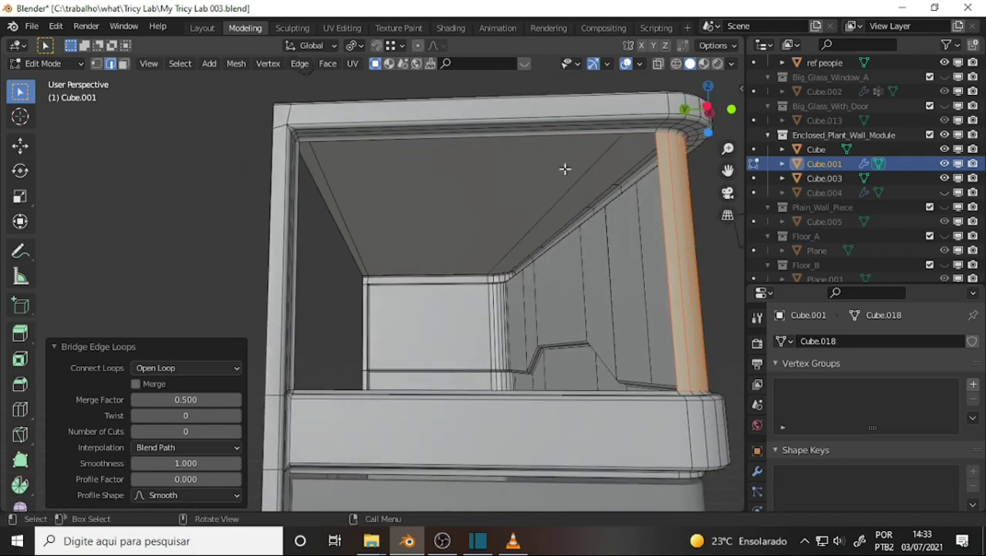
{"action": "left_click", "coordinate": [522, 137]}
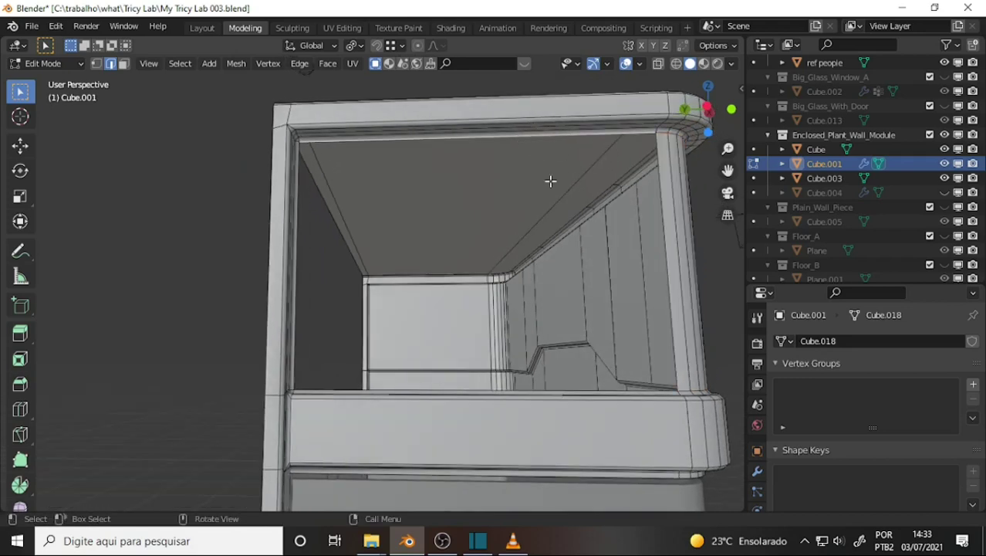
{"action": "left_click", "coordinate": [605, 392], "text": "shift"}
{"action": "right_click", "coordinate": [169, 121]}
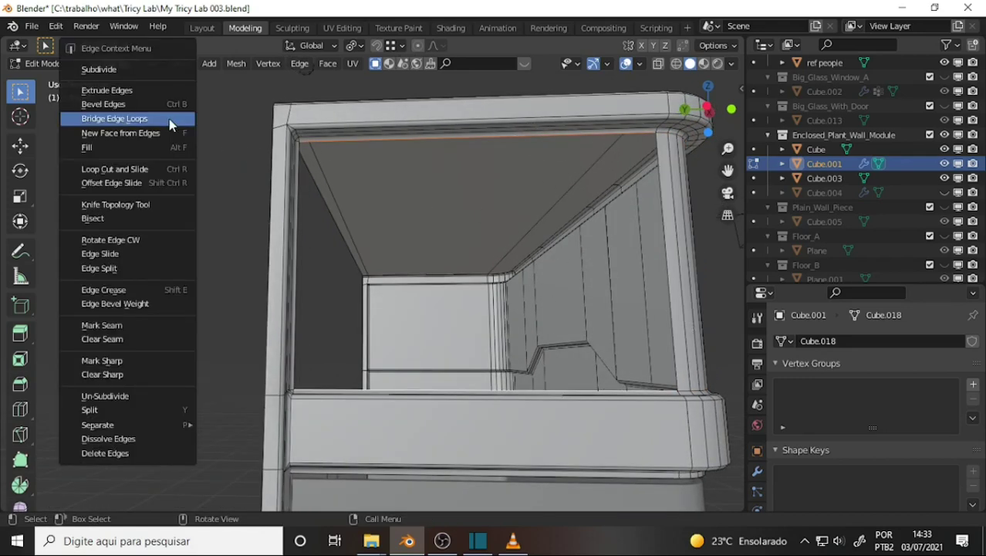
{"action": "left_click", "coordinate": [115, 118]}
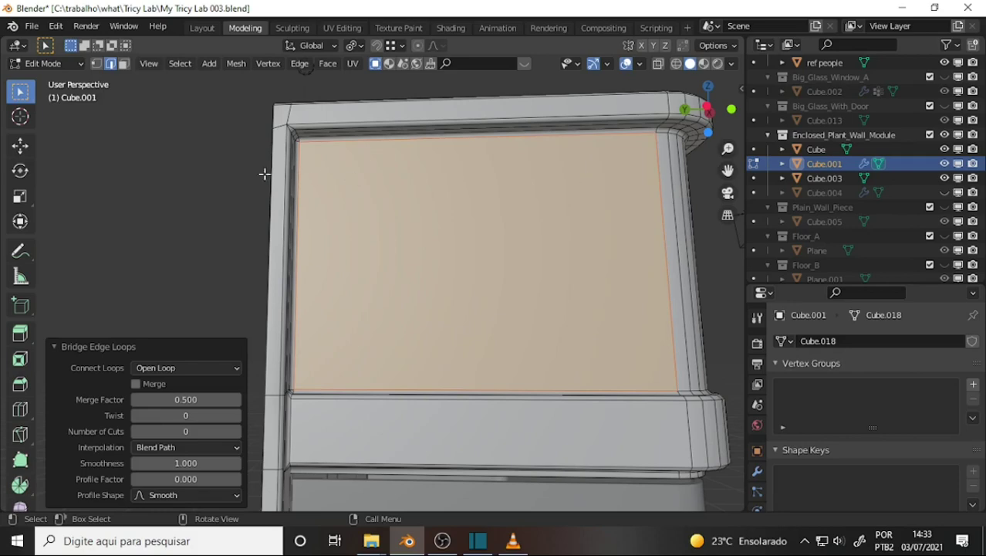
{"action": "key", "text": "alt+a"}
{"action": "mouse_move", "coordinate": [633, 179]}
{"action": "middle_mouse_down"}
{"action": "mouse_move", "coordinate": [519, 187]}
{"action": "mouse_move", "coordinate": [571, 197]}
{"action": "middle_mouse_up"}
Step: Orbit and zoom around Cube.001 to inspect its sealed front surface and the rounded top block
{"action": "scroll", "coordinate": [576, 202], "scroll_direction": "down", "scroll_amount": 3}
{"action": "mouse_move", "coordinate": [601, 251]}
{"action": "middle_mouse_down"}
{"action": "mouse_move", "coordinate": [537, 225]}
{"action": "mouse_move", "coordinate": [478, 230]}
{"action": "mouse_move", "coordinate": [674, 268]}
{"action": "mouse_move", "coordinate": [659, 244]}
{"action": "mouse_move", "coordinate": [637, 248]}
{"action": "middle_mouse_up"}
{"action": "scroll", "coordinate": [517, 247], "scroll_direction": "up", "scroll_amount": 3}
{"action": "scroll", "coordinate": [517, 247], "scroll_direction": "down", "scroll_amount": 2}
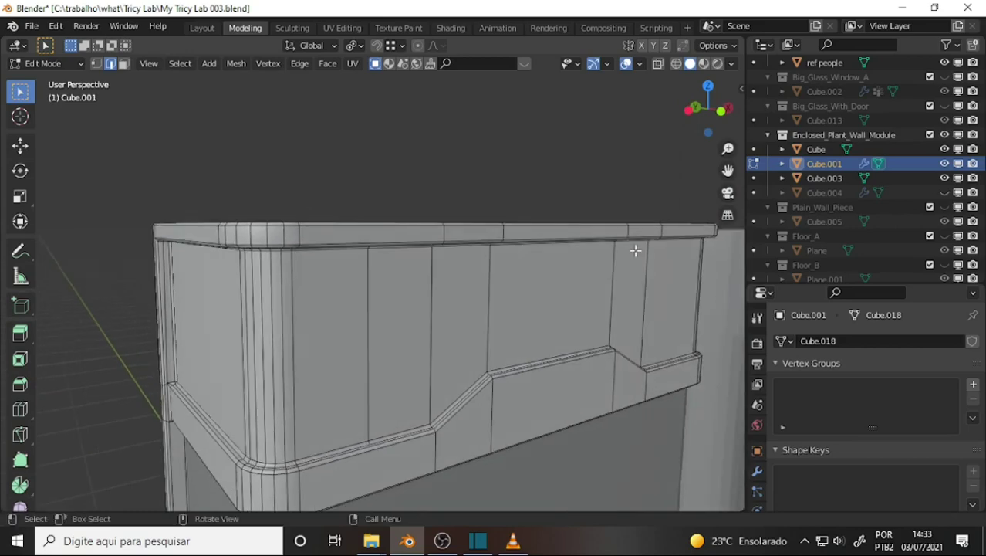
{"action": "scroll", "coordinate": [533, 171], "scroll_direction": "up", "scroll_amount": 1}
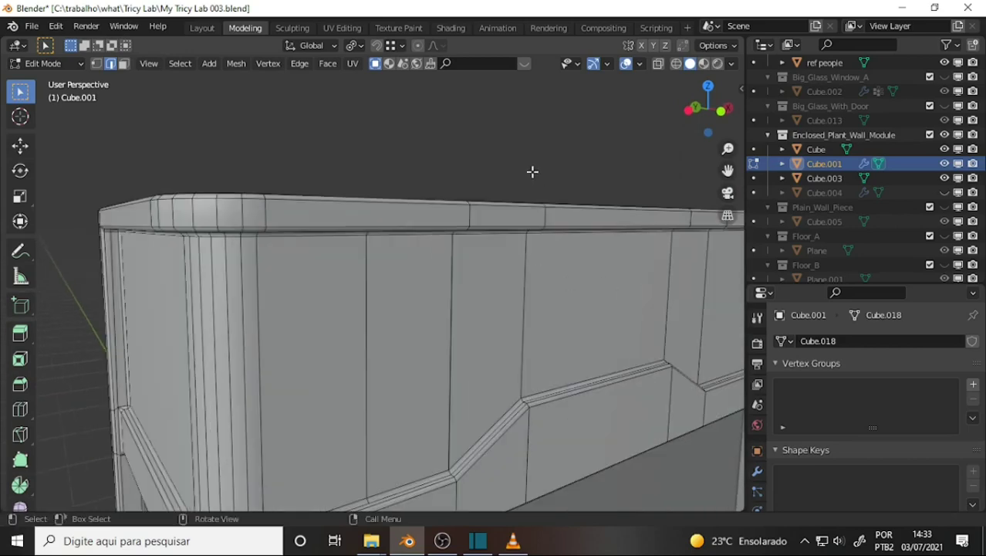
{"action": "mouse_move", "coordinate": [533, 171]}
{"action": "middle_mouse_down"}
{"action": "mouse_move", "coordinate": [604, 180]}
{"action": "mouse_move", "coordinate": [488, 174]}
{"action": "mouse_move", "coordinate": [601, 169]}
{"action": "mouse_move", "coordinate": [591, 168]}
{"action": "middle_mouse_up"}
{"action": "scroll", "coordinate": [491, 175], "scroll_direction": "down", "scroll_amount": 2}
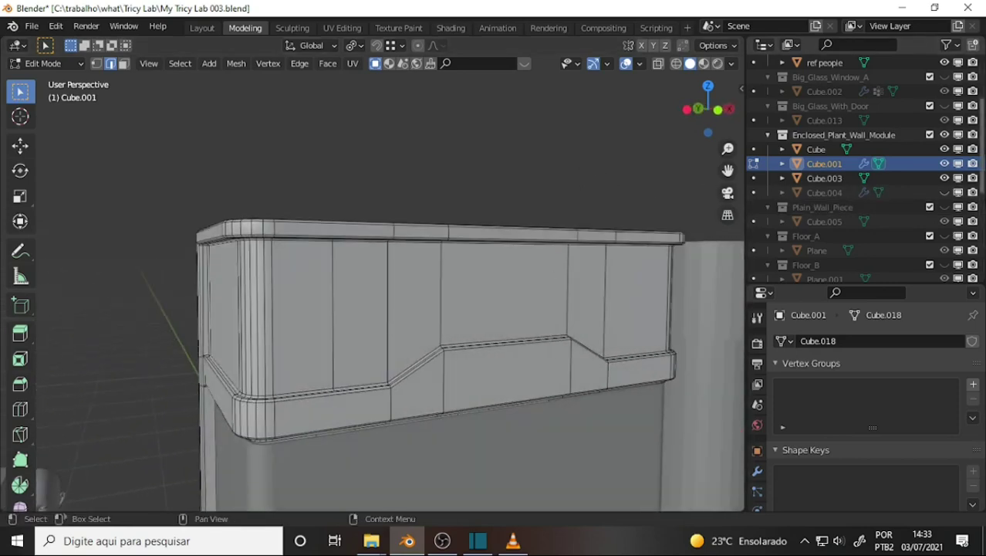
{"action": "mouse_move", "coordinate": [282, 176]}
{"action": "middle_mouse_down"}
{"action": "mouse_move", "coordinate": [302, 214]}
{"action": "mouse_move", "coordinate": [280, 222]}
{"action": "mouse_move", "coordinate": [313, 236]}
{"action": "mouse_move", "coordinate": [214, 183]}
{"action": "mouse_move", "coordinate": [176, 182]}
{"action": "mouse_move", "coordinate": [245, 211]}
{"action": "mouse_move", "coordinate": [383, 220]}
{"action": "mouse_move", "coordinate": [383, 205]}
{"action": "mouse_move", "coordinate": [407, 201]}
{"action": "mouse_move", "coordinate": [391, 215]}
{"action": "middle_mouse_up"}
{"action": "scroll", "coordinate": [312, 236], "scroll_direction": "up", "scroll_amount": 2}
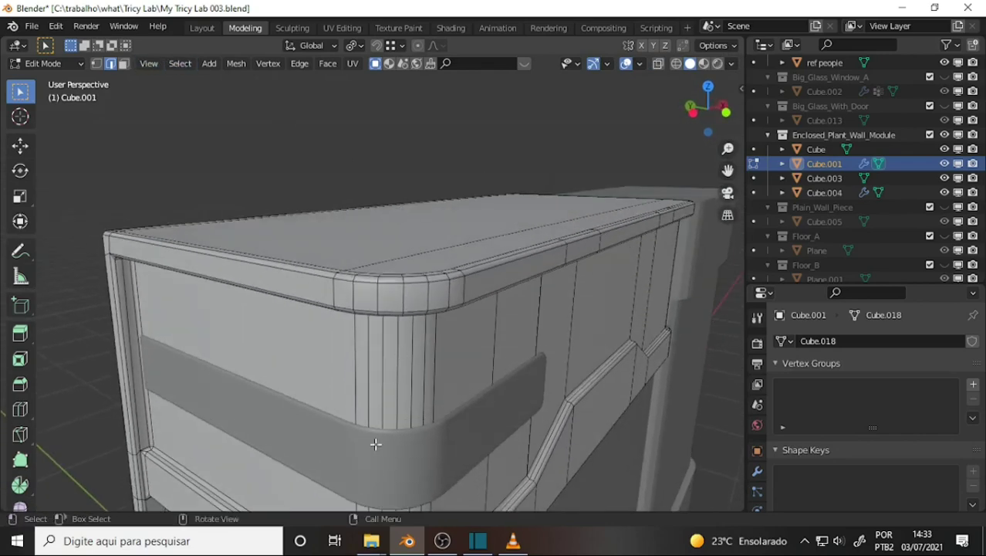
{"action": "middle_click_drag", "start_coordinate": [438, 273], "coordinate": [409, 249]}
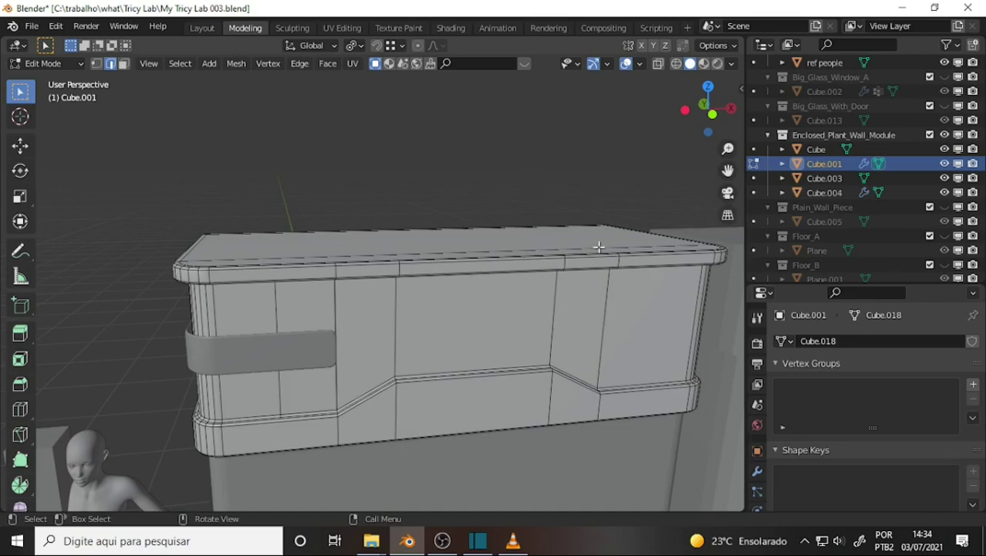
{"action": "middle_click_drag", "start_coordinate": [532, 194], "coordinate": [507, 166]}
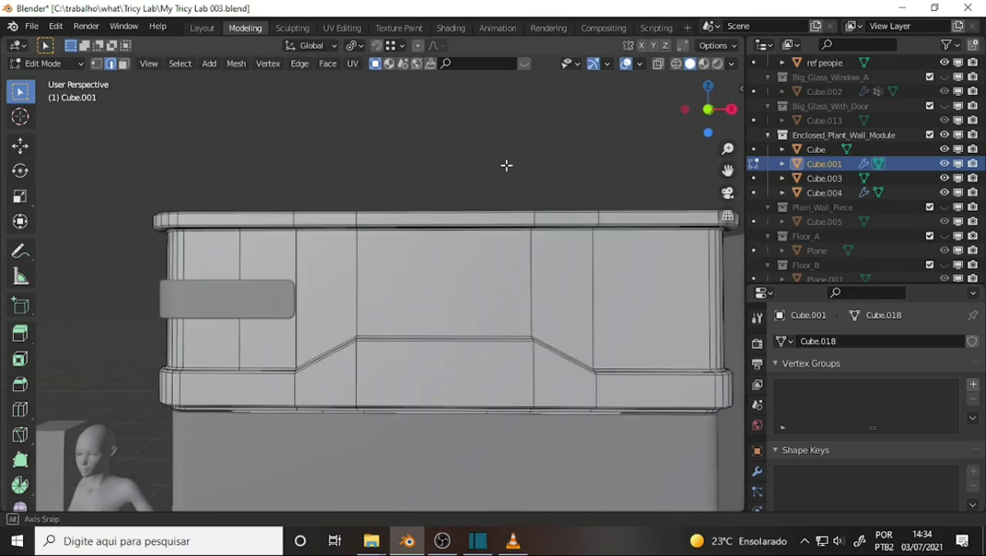
{"action": "scroll", "coordinate": [514, 167], "scroll_direction": "down", "scroll_amount": 3}
{"action": "scroll", "coordinate": [525, 169], "scroll_direction": "down", "scroll_amount": 3}
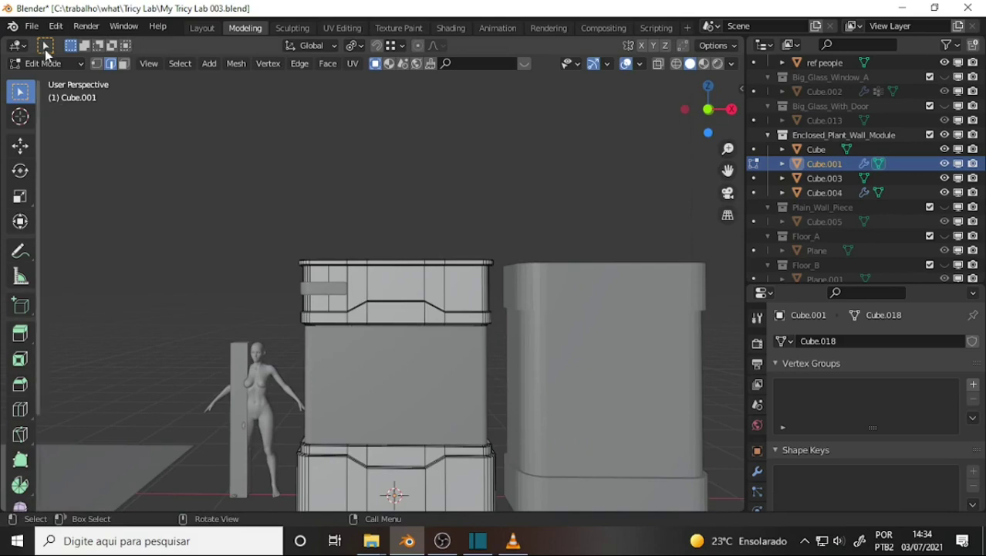
Step: Return Cube.001 to Object Mode and frame the panel's top block from above
{"action": "left_click", "coordinate": [45, 63]}
{"action": "left_click", "coordinate": [46, 77]}
{"action": "mouse_move", "coordinate": [440, 243]}
{"action": "middle_mouse_down"}
{"action": "mouse_move", "coordinate": [519, 261]}
{"action": "mouse_move", "coordinate": [488, 279]}
{"action": "middle_mouse_up"}
{"action": "scroll", "coordinate": [480, 264], "scroll_direction": "up", "scroll_amount": 2}
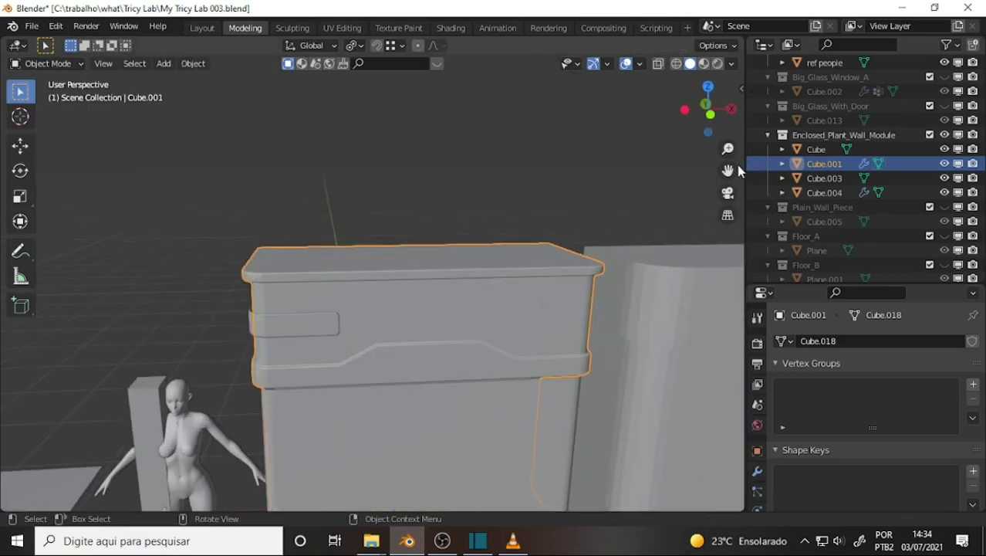
{"action": "left_click_drag", "start_coordinate": [728, 170], "coordinate": [547, 295]}
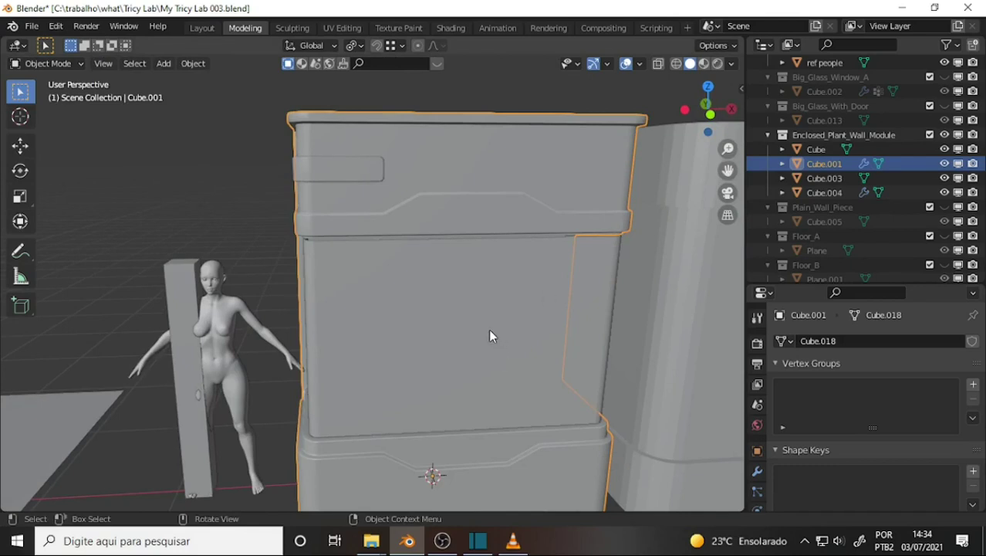
{"action": "mouse_move", "coordinate": [441, 226]}
{"action": "middle_mouse_down"}
{"action": "mouse_move", "coordinate": [491, 284]}
{"action": "mouse_move", "coordinate": [474, 273]}
{"action": "middle_mouse_up"}
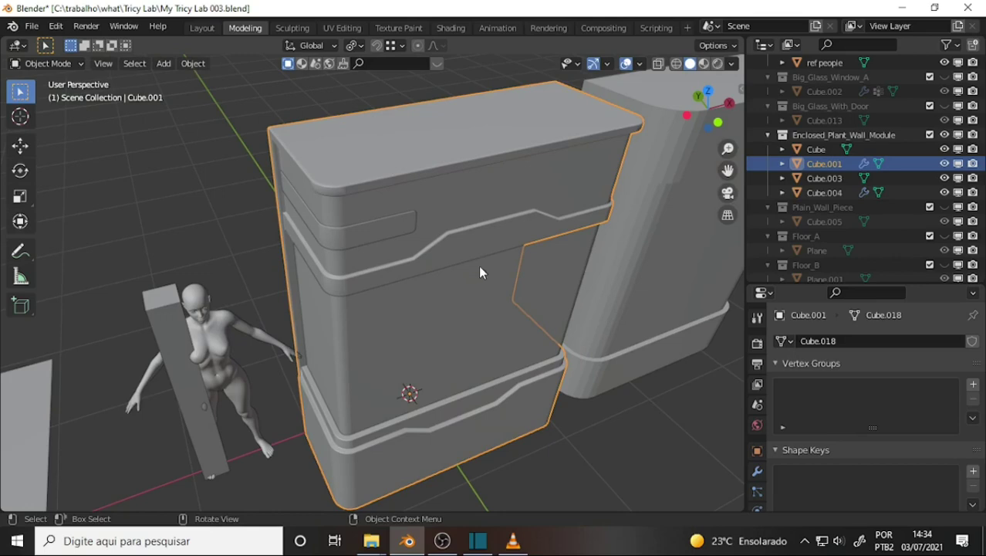
Step: Add a cube, move it up near the panel top, and scale it to 0.349
{"action": "key", "text": "shift+a"}
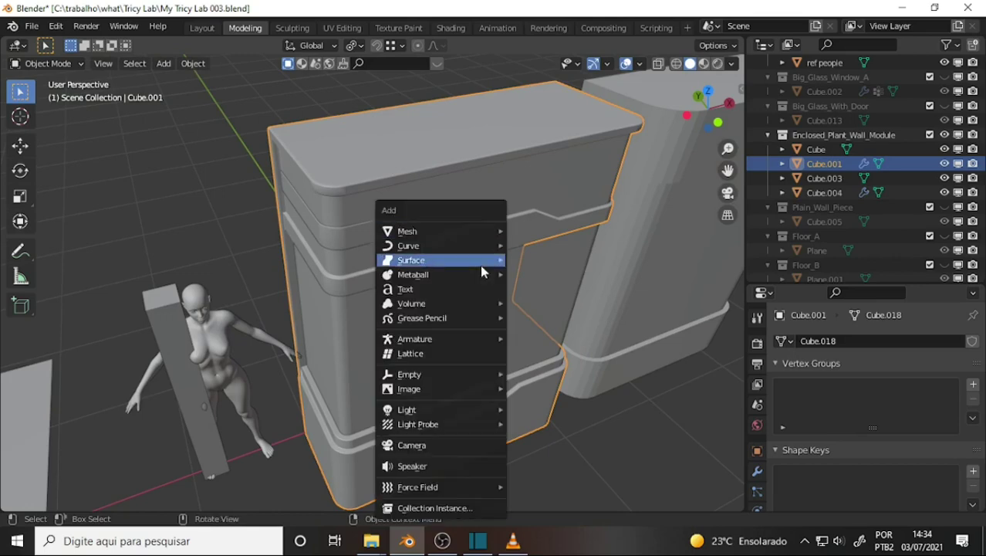
{"action": "left_click", "coordinate": [603, 255]}
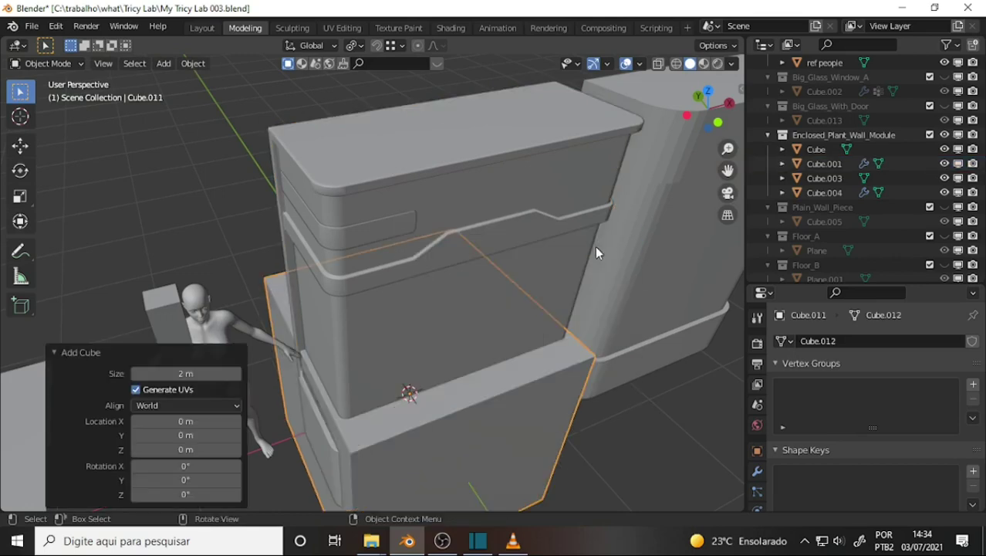
{"action": "mouse_move", "coordinate": [591, 263]}
{"action": "middle_mouse_down"}
{"action": "mouse_move", "coordinate": [555, 230]}
{"action": "mouse_move", "coordinate": [555, 196]}
{"action": "middle_mouse_up"}
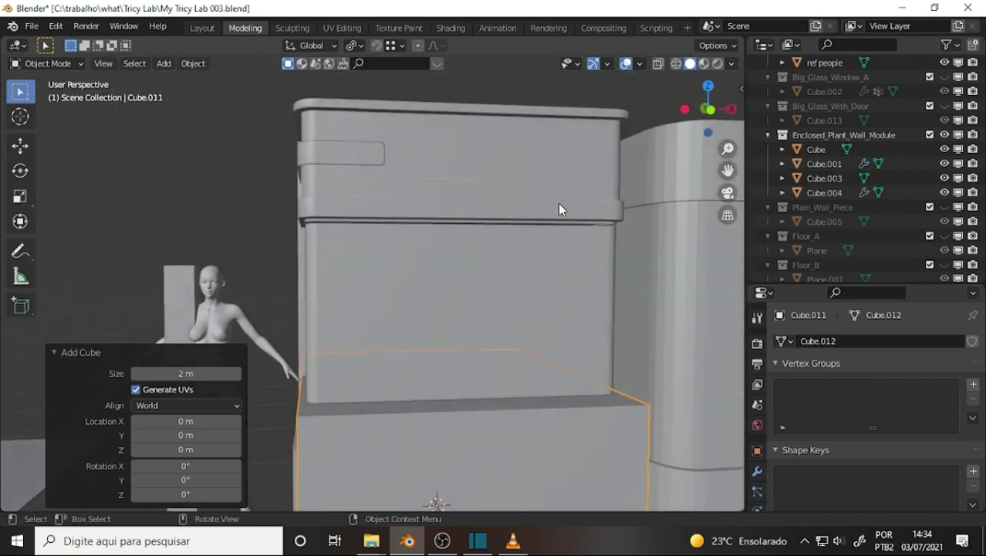
{"action": "key", "text": "g"}
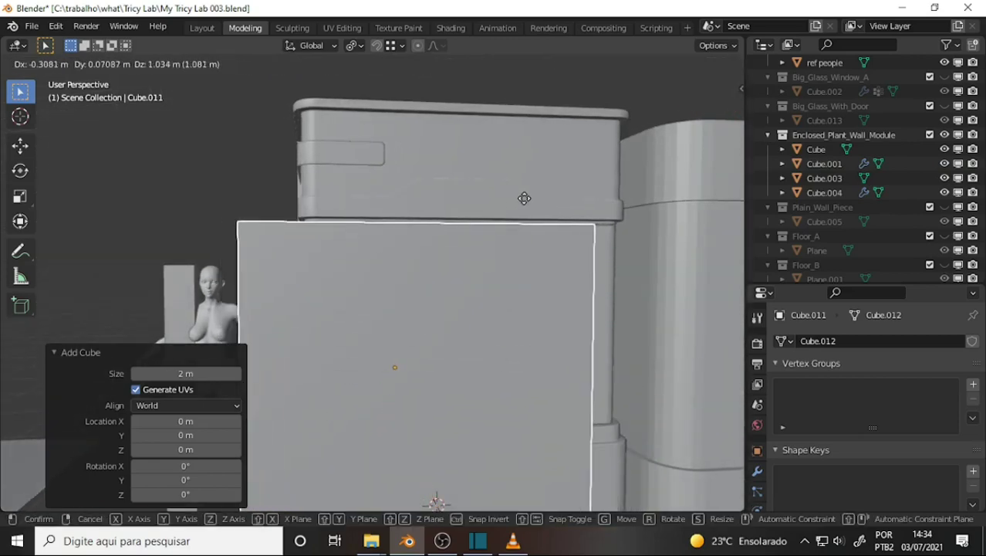
{"action": "left_click", "coordinate": [485, 367]}
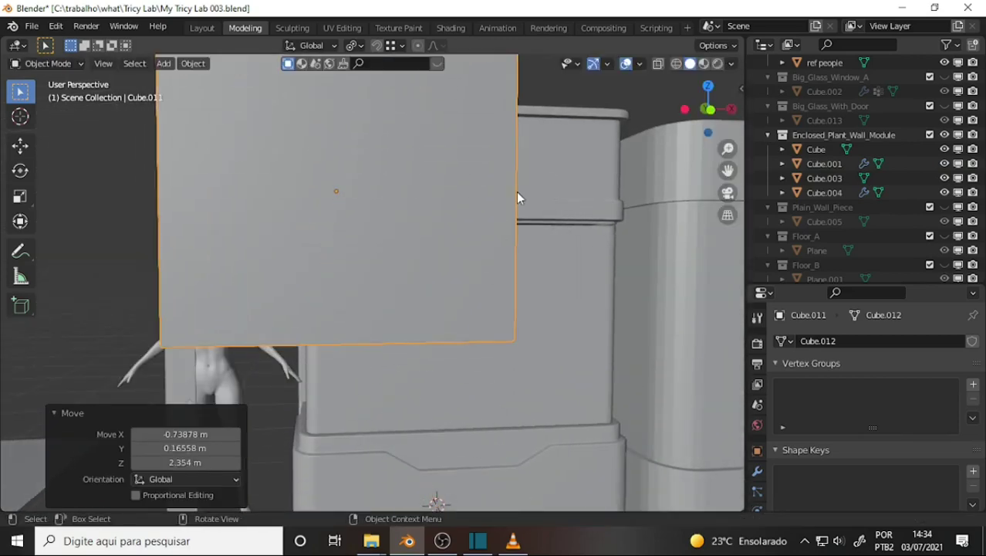
{"action": "scroll", "coordinate": [518, 198], "scroll_direction": "down", "scroll_amount": 3}
{"action": "key", "text": "s"}
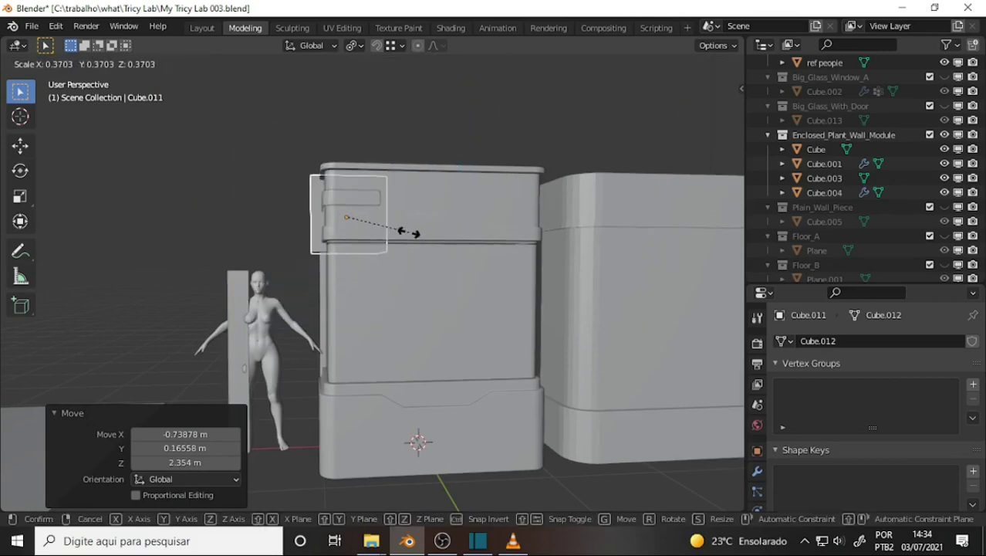
{"action": "left_click", "coordinate": [405, 232]}
{"action": "mouse_move", "coordinate": [481, 177]}
{"action": "middle_mouse_down"}
{"action": "mouse_move", "coordinate": [471, 265]}
{"action": "mouse_move", "coordinate": [666, 251]}
{"action": "mouse_move", "coordinate": [654, 259]}
{"action": "middle_mouse_up"}
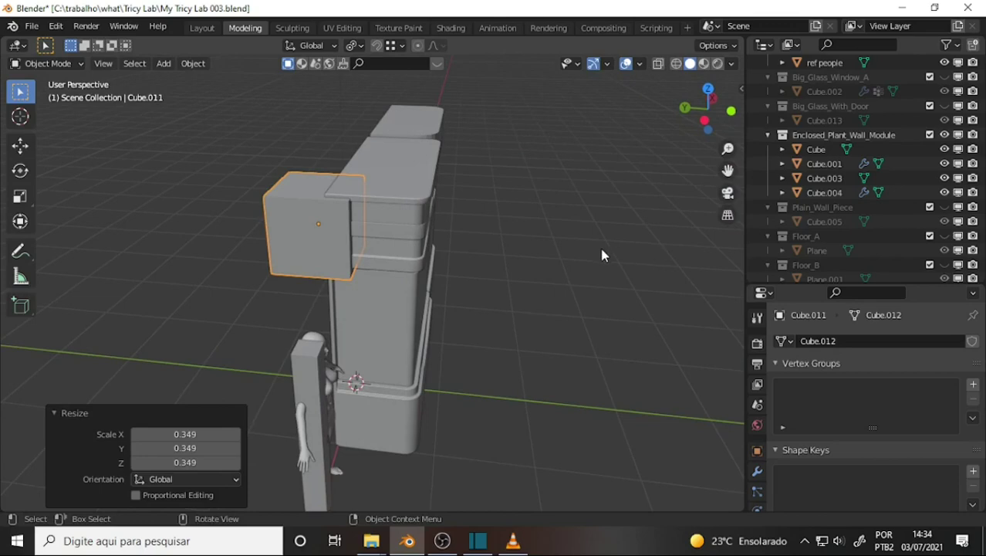
Step: Move the cube back along Y against the panel's top inset
{"action": "key", "text": "g"}
{"action": "key", "text": "y"}
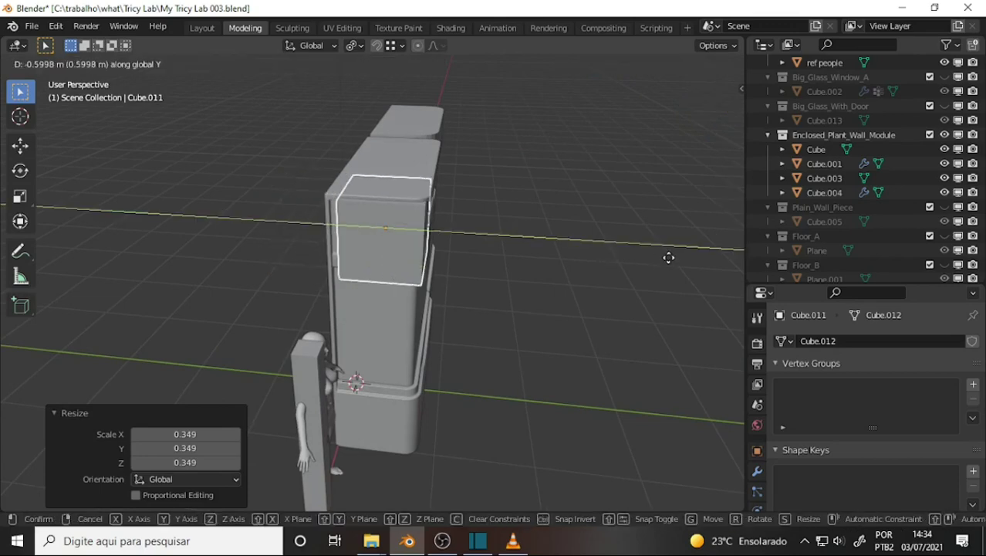
{"action": "left_click", "coordinate": [670, 258]}
{"action": "mouse_move", "coordinate": [649, 211]}
{"action": "middle_mouse_down"}
{"action": "mouse_move", "coordinate": [462, 199]}
{"action": "mouse_move", "coordinate": [493, 130]}
{"action": "middle_mouse_up"}
{"action": "scroll", "coordinate": [507, 210], "scroll_direction": "up", "scroll_amount": 2}
{"action": "scroll", "coordinate": [507, 210], "scroll_direction": "up", "scroll_amount": 2}
{"action": "scroll", "coordinate": [486, 177], "scroll_direction": "up", "scroll_amount": 2}
{"action": "mouse_move", "coordinate": [728, 170]}
{"action": "left_mouse_down"}
{"action": "mouse_move", "coordinate": [749, 263]}
{"action": "mouse_move", "coordinate": [741, 200]}
{"action": "left_mouse_up"}
Step: Flatten the cube into a thin slab with a Z scale of 0.251
{"action": "key", "text": "s"}
{"action": "key", "text": "z"}
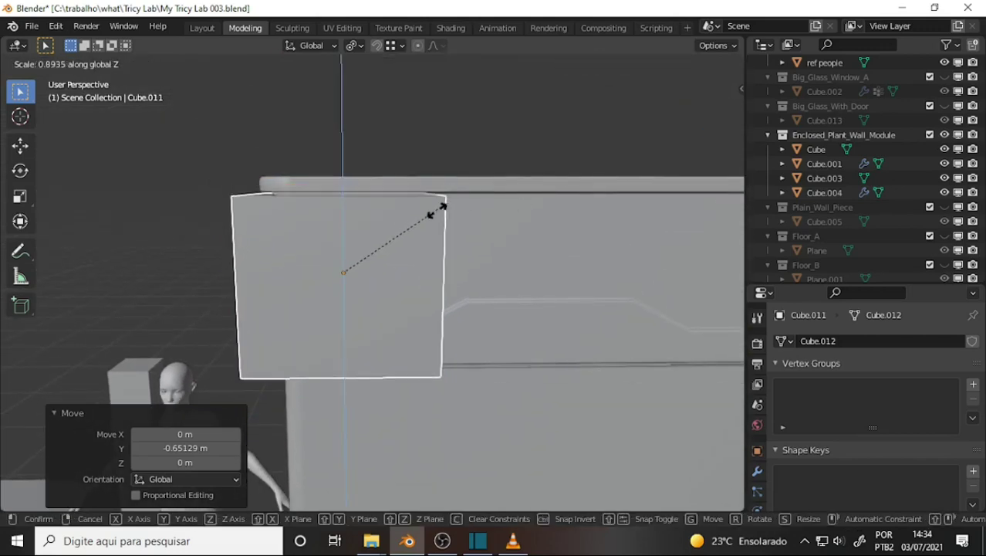
{"action": "left_click", "coordinate": [373, 245]}
{"action": "mouse_move", "coordinate": [373, 245]}
{"action": "middle_mouse_down"}
{"action": "mouse_move", "coordinate": [455, 245]}
{"action": "mouse_move", "coordinate": [492, 273]}
{"action": "middle_mouse_up"}
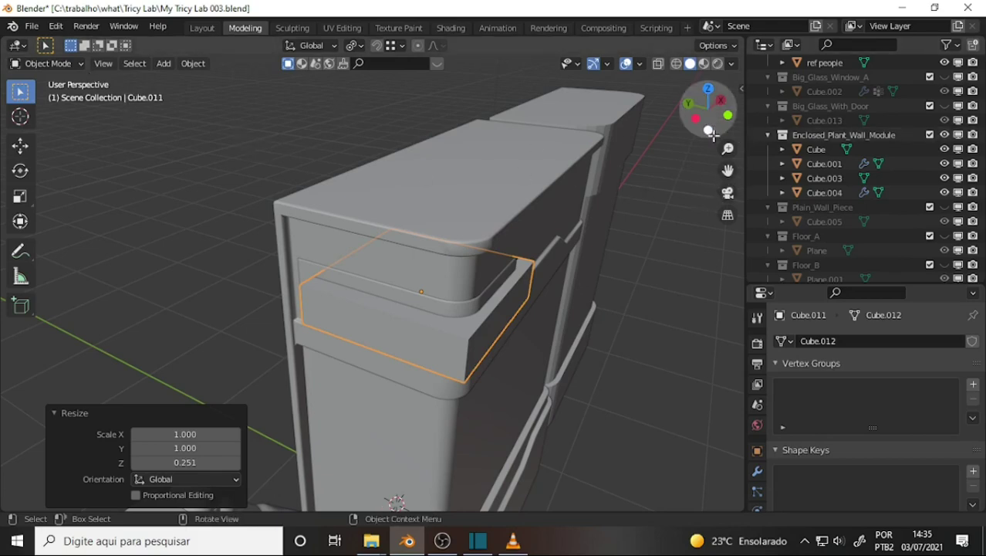
Step: Switch to a front orthographic view with X-ray enabled to reveal the recess
{"action": "middle_click_drag", "start_coordinate": [631, 182], "coordinate": [607, 177]}
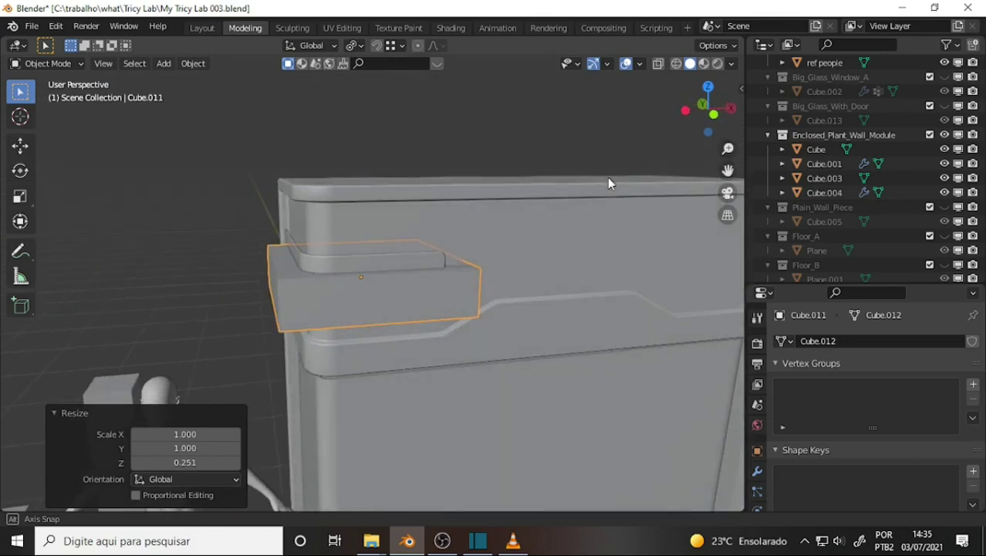
{"action": "key", "text": "1"}
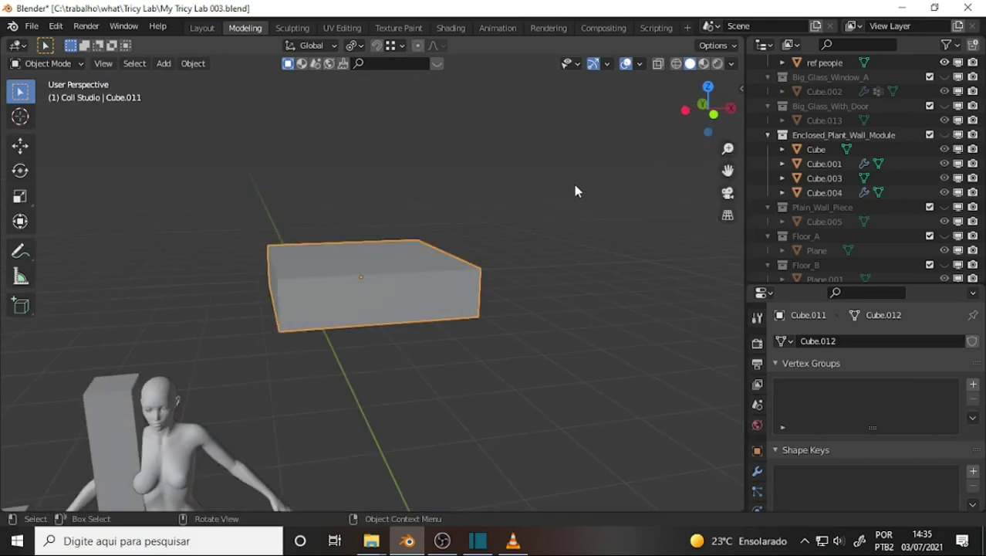
{"action": "key", "text": "ctrl+z"}
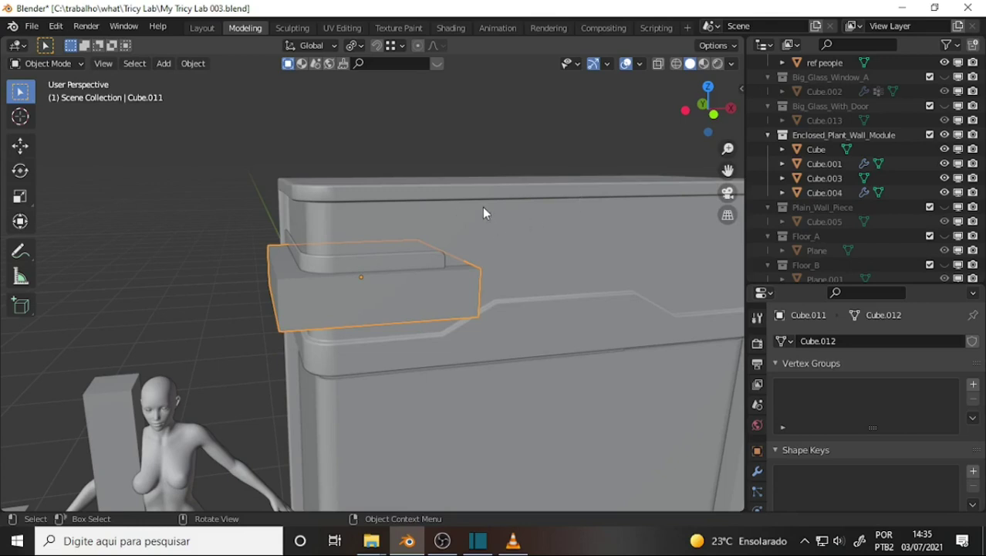
{"action": "key", "text": "KP_1"}
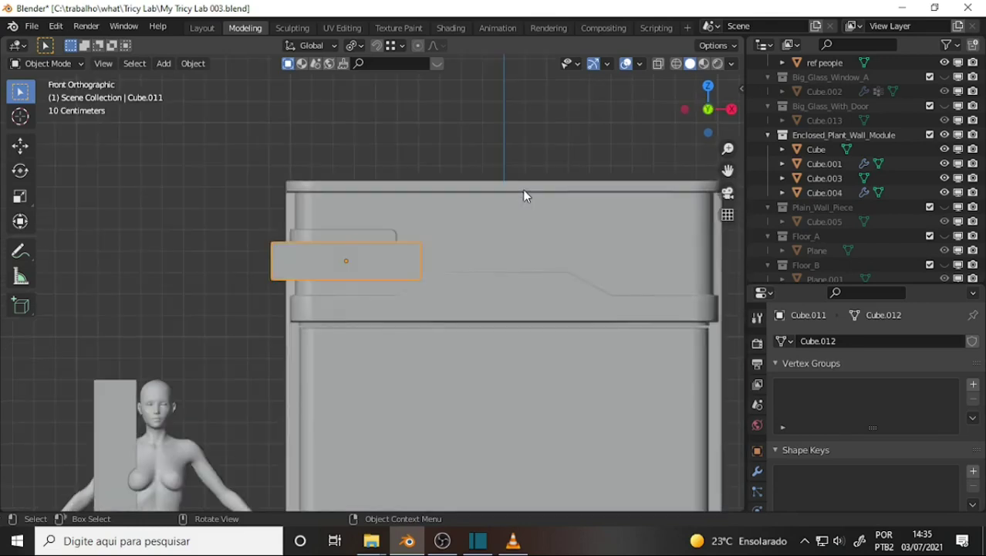
{"action": "scroll", "coordinate": [521, 202], "scroll_direction": "up", "scroll_amount": 3}
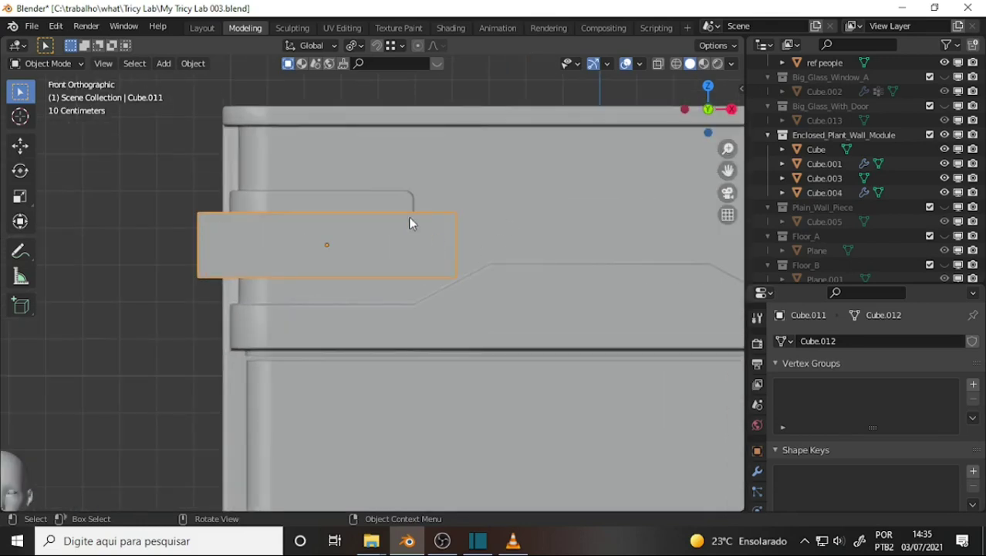
{"action": "left_click", "coordinate": [657, 65]}
Step: Move the slab over the inset recess and scale it to 0.787
{"action": "key", "text": "g"}
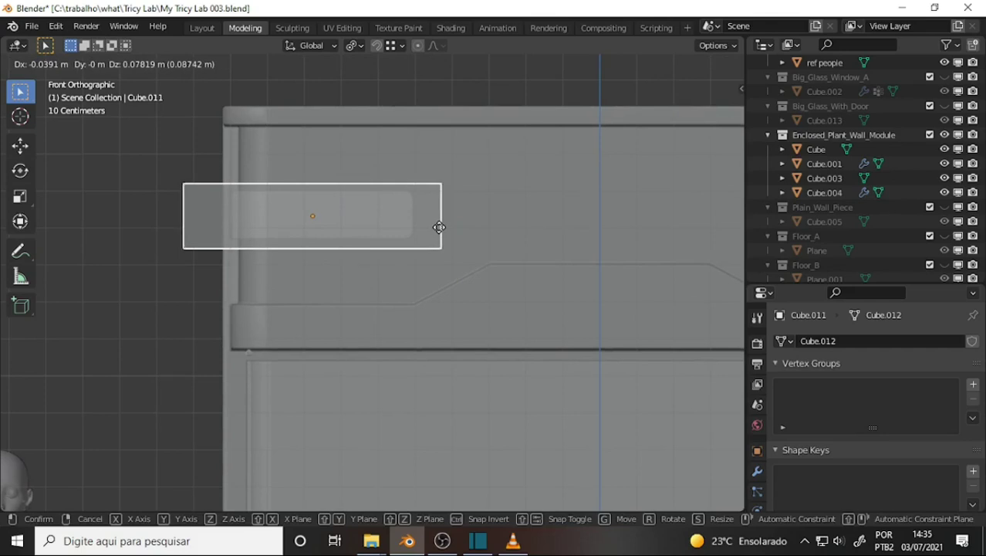
{"action": "left_click", "coordinate": [447, 225]}
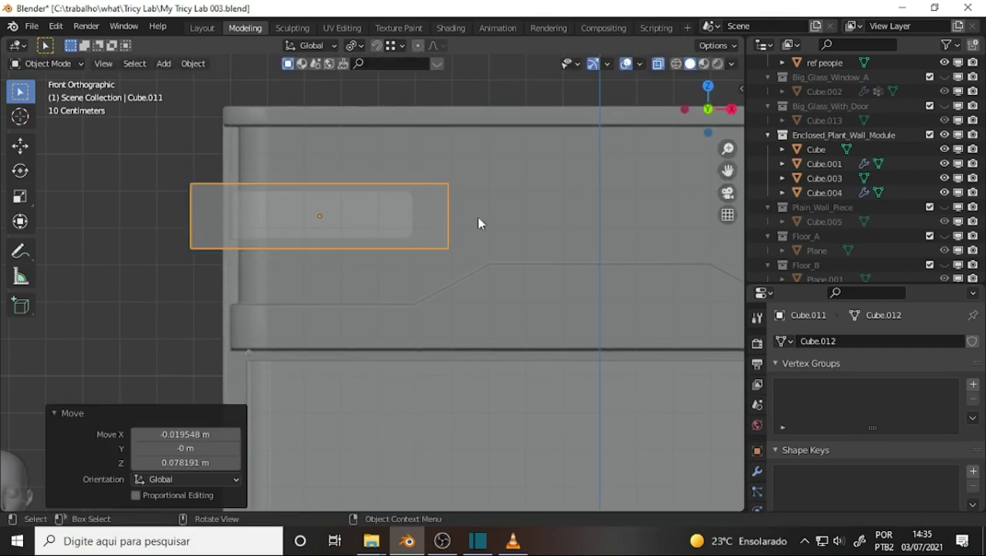
{"action": "key", "text": "s"}
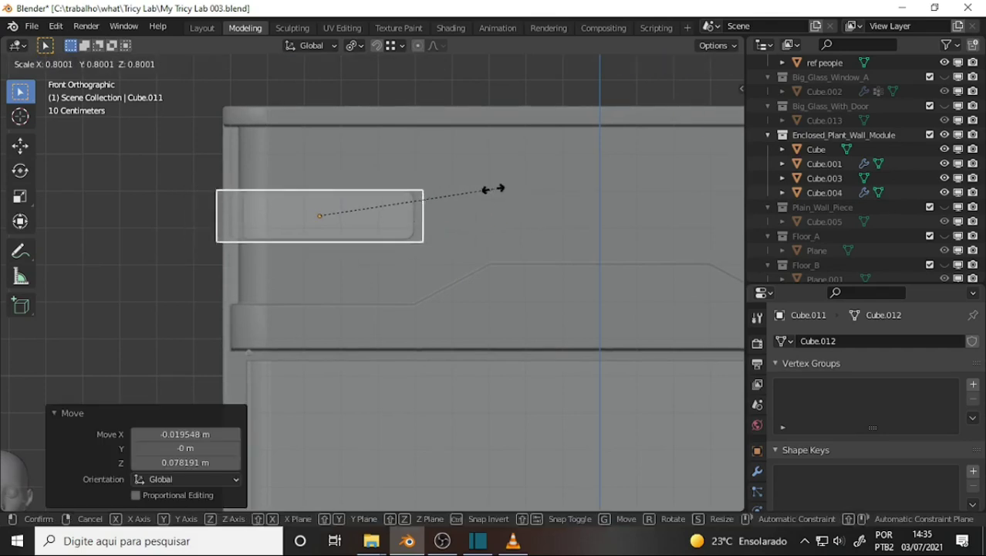
{"action": "left_click", "coordinate": [488, 190]}
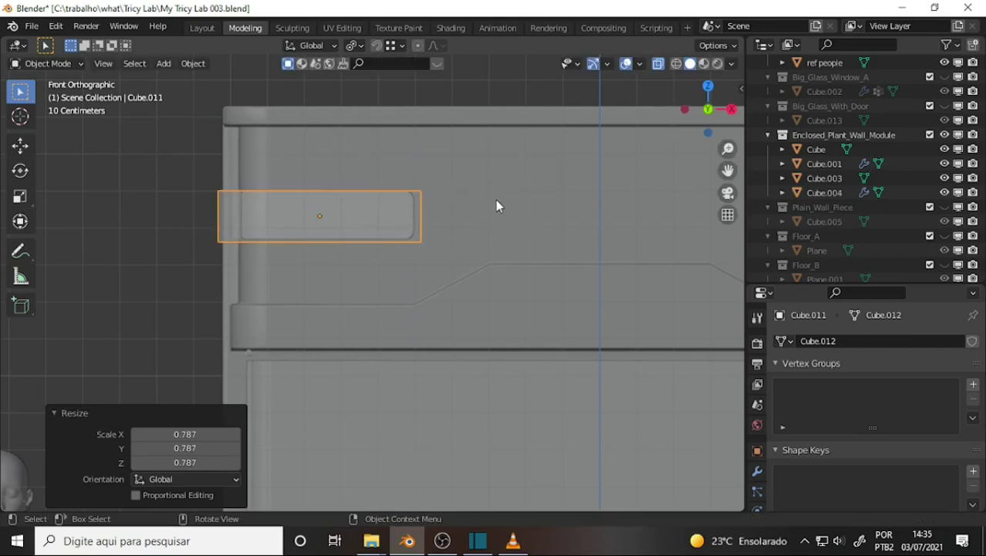
Step: Narrow the slab to an X scale of 0.879 and raise it 0.005864 m on Z
{"action": "key", "text": "s"}
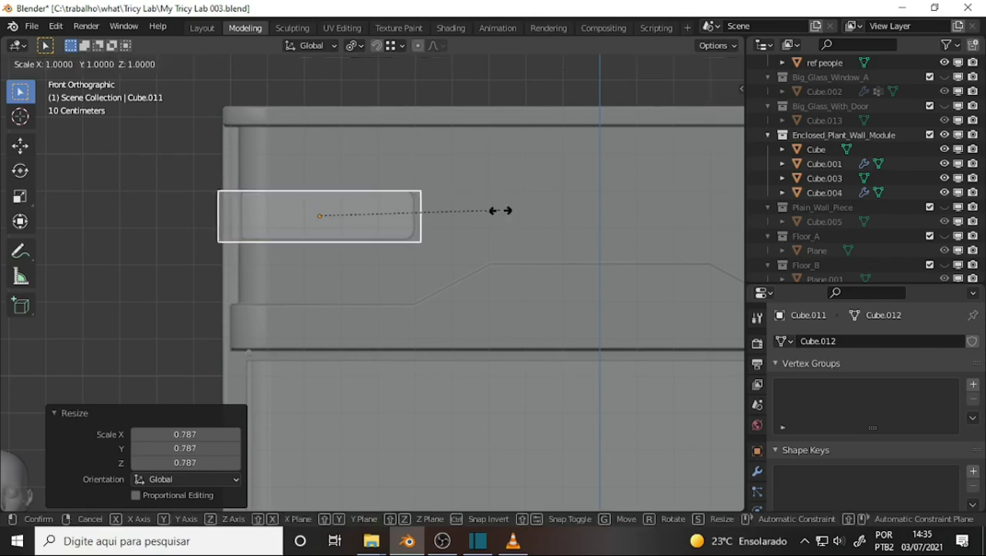
{"action": "key", "text": "x"}
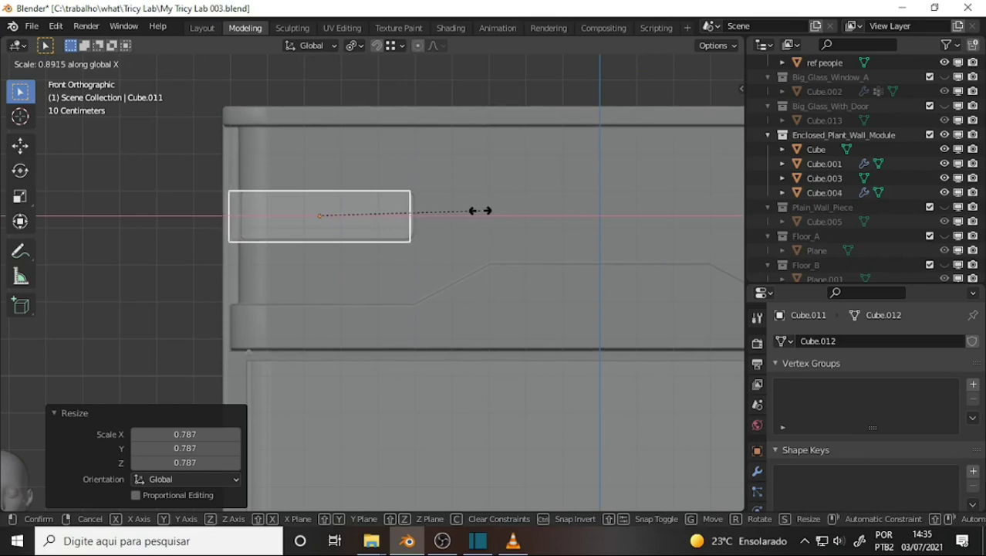
{"action": "left_click", "coordinate": [477, 213]}
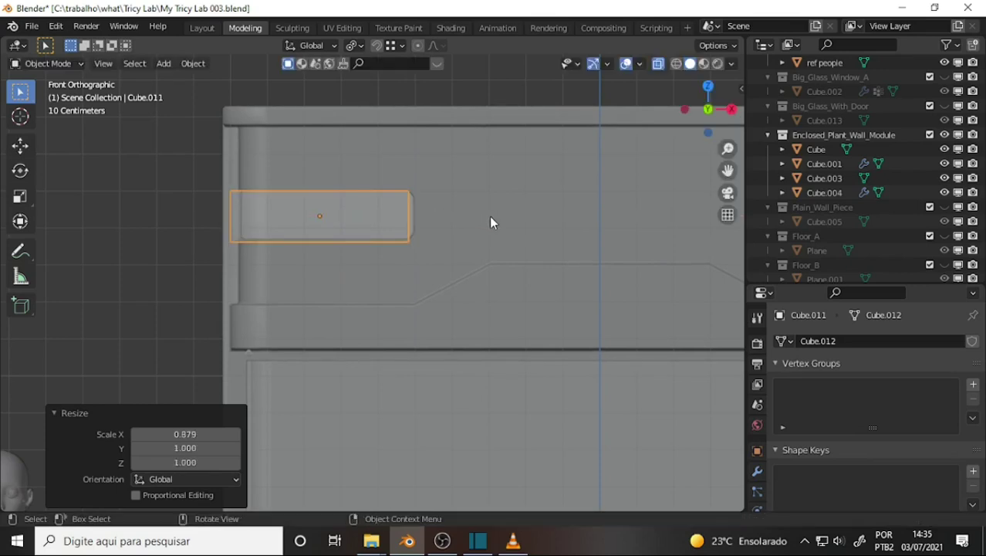
{"action": "key", "text": "g"}
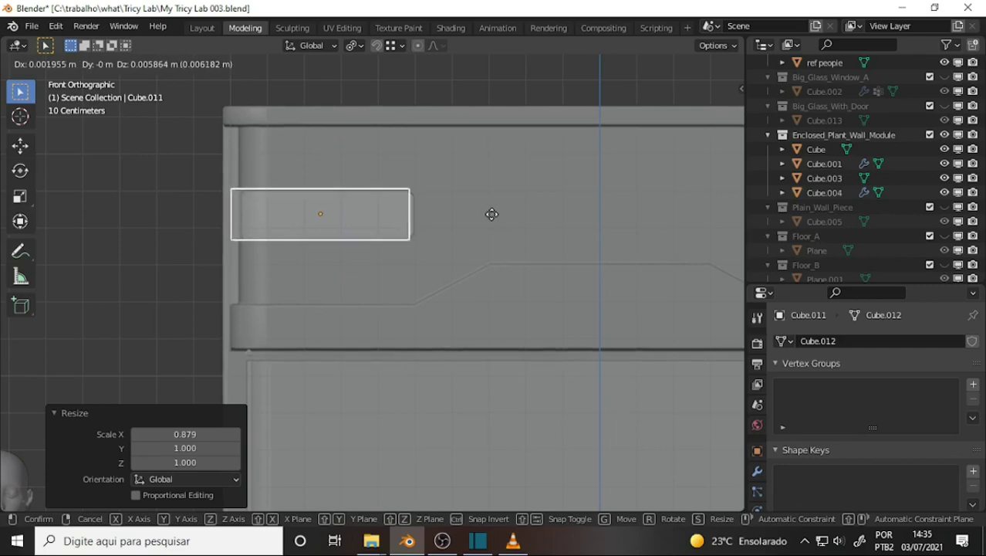
{"action": "key", "text": "z"}
{"action": "left_click", "coordinate": [492, 215]}
{"action": "mouse_move", "coordinate": [365, 213]}
{"action": "middle_mouse_down"}
{"action": "mouse_move", "coordinate": [542, 260]}
{"action": "mouse_move", "coordinate": [537, 249]}
{"action": "middle_mouse_up"}
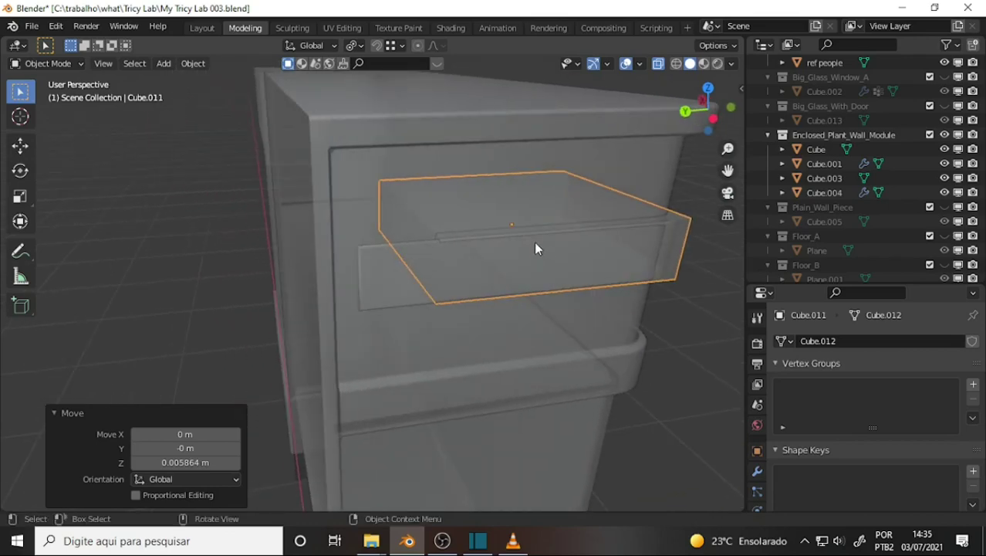
{"action": "scroll", "coordinate": [537, 232], "scroll_direction": "up", "scroll_amount": 2}
{"action": "mouse_move", "coordinate": [533, 218]}
{"action": "middle_mouse_down"}
{"action": "mouse_move", "coordinate": [493, 209]}
{"action": "mouse_move", "coordinate": [563, 227]}
{"action": "mouse_move", "coordinate": [538, 229]}
{"action": "middle_mouse_up"}
Step: In Edit Mode, move the box's left end face 0.14355 m along Y
{"action": "left_click", "coordinate": [47, 64]}
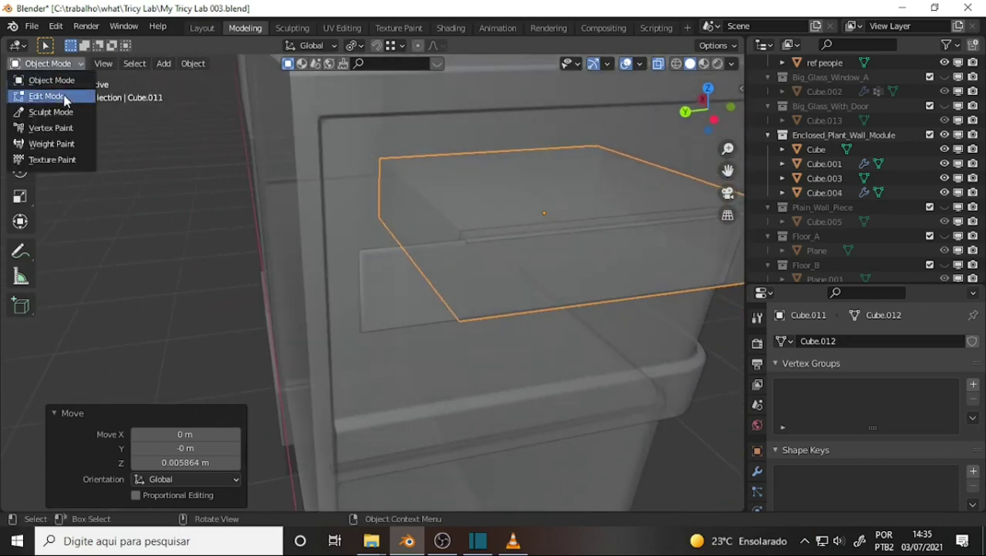
{"action": "left_click", "coordinate": [48, 98]}
{"action": "left_click", "coordinate": [420, 223]}
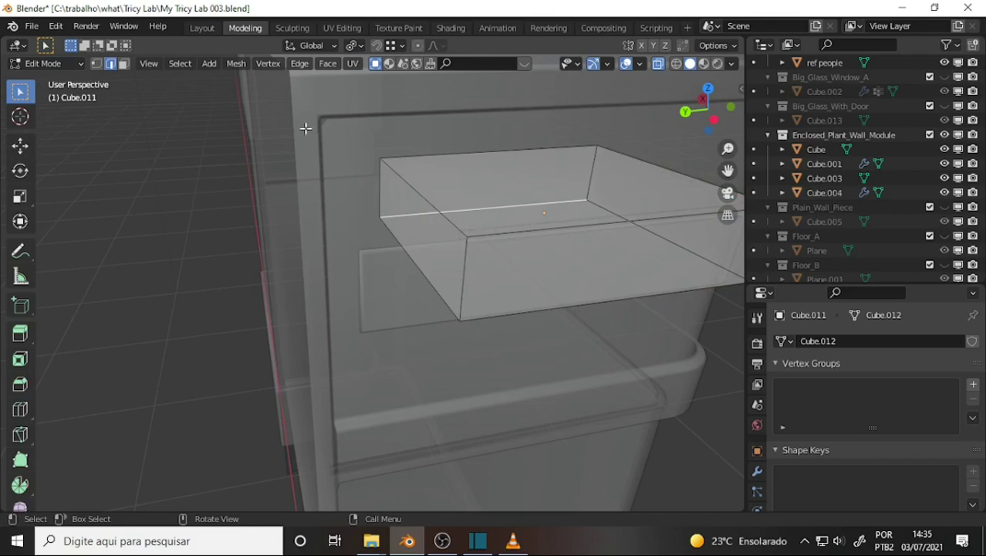
{"action": "left_click", "coordinate": [123, 64]}
{"action": "left_click", "coordinate": [412, 216]}
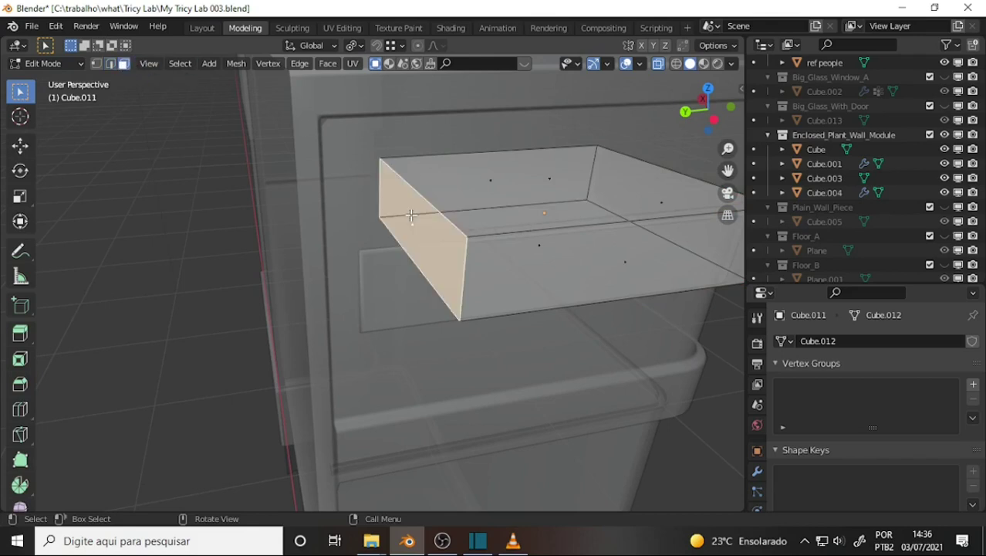
{"action": "key", "text": "g"}
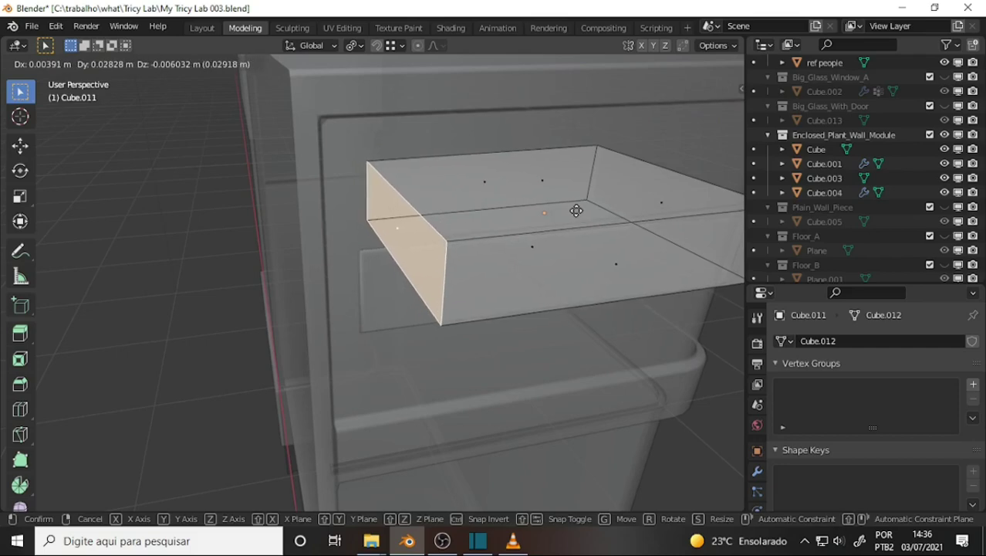
{"action": "key", "text": "y"}
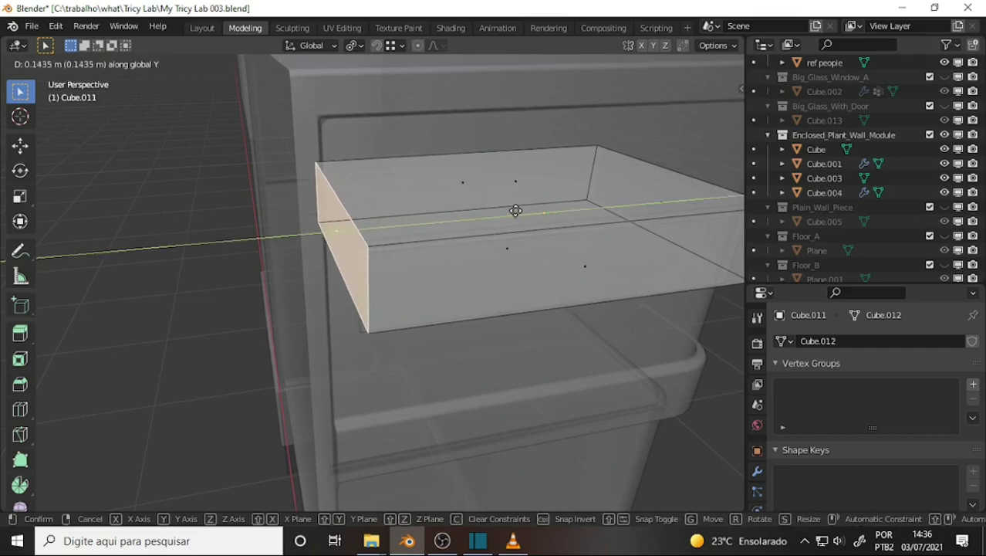
{"action": "left_click", "coordinate": [522, 211]}
Step: Check the lengthened box from top view and in perspective before leaving Edit Mode
{"action": "middle_click_drag", "start_coordinate": [557, 168], "coordinate": [396, 201]}
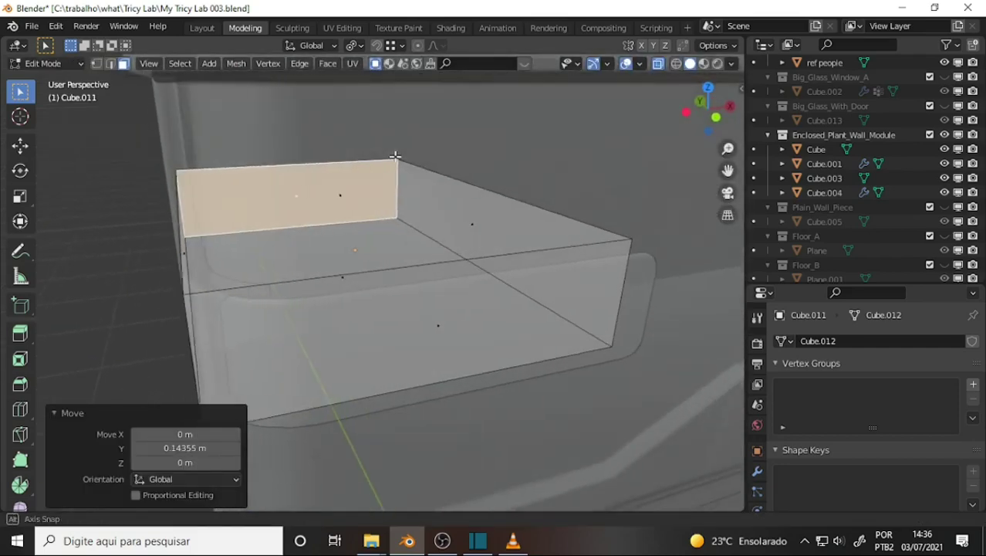
{"action": "scroll", "coordinate": [409, 189], "scroll_direction": "up", "scroll_amount": 3}
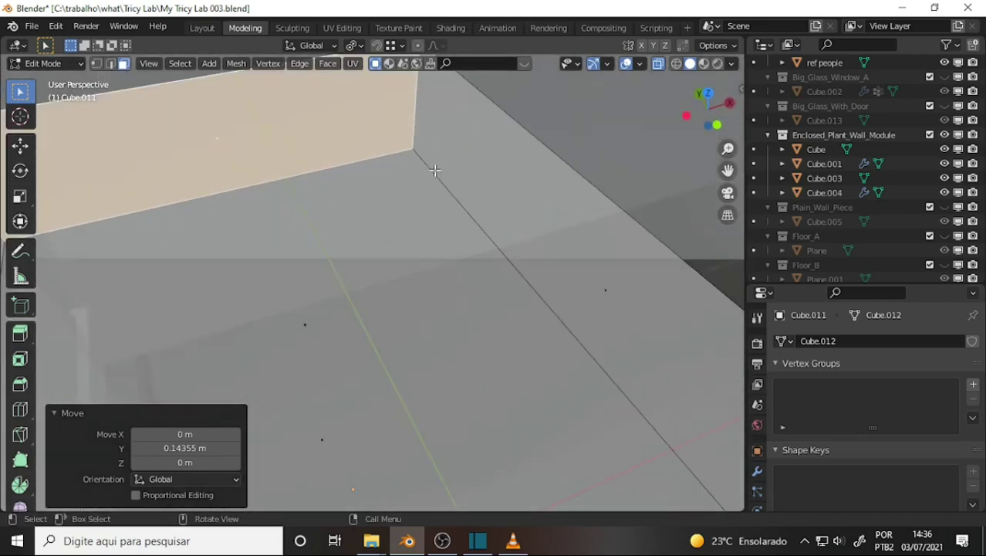
{"action": "key", "text": "KP_7"}
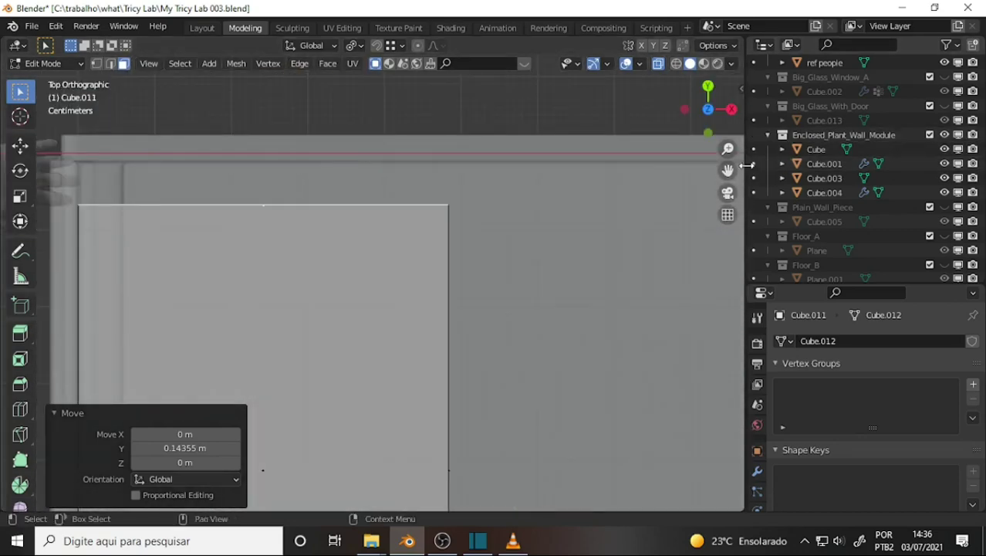
{"action": "scroll", "coordinate": [386, 278], "scroll_direction": "down", "scroll_amount": 3}
{"action": "middle_click_drag", "start_coordinate": [494, 232], "coordinate": [393, 278], "text": "shift"}
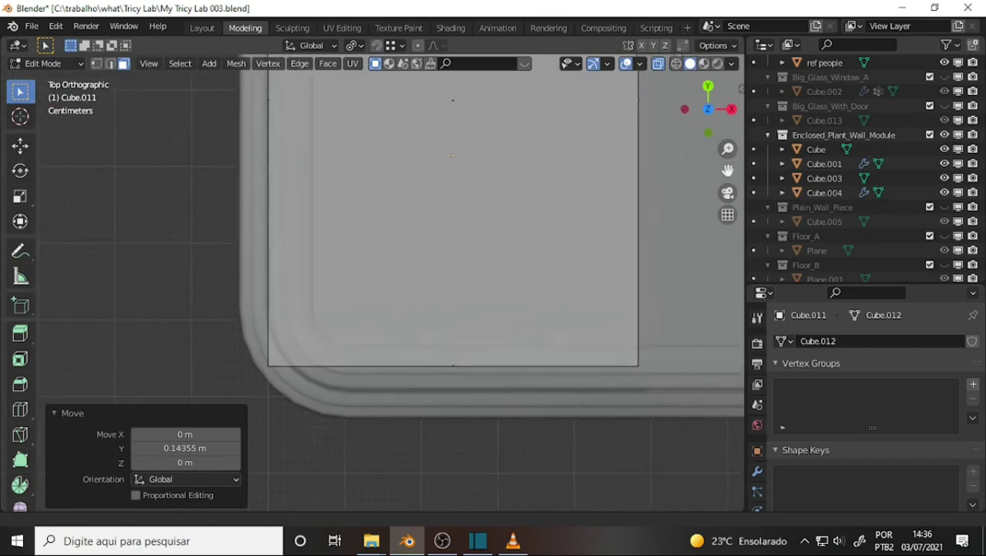
{"action": "middle_click_drag", "start_coordinate": [698, 155], "coordinate": [669, 180], "text": "shift"}
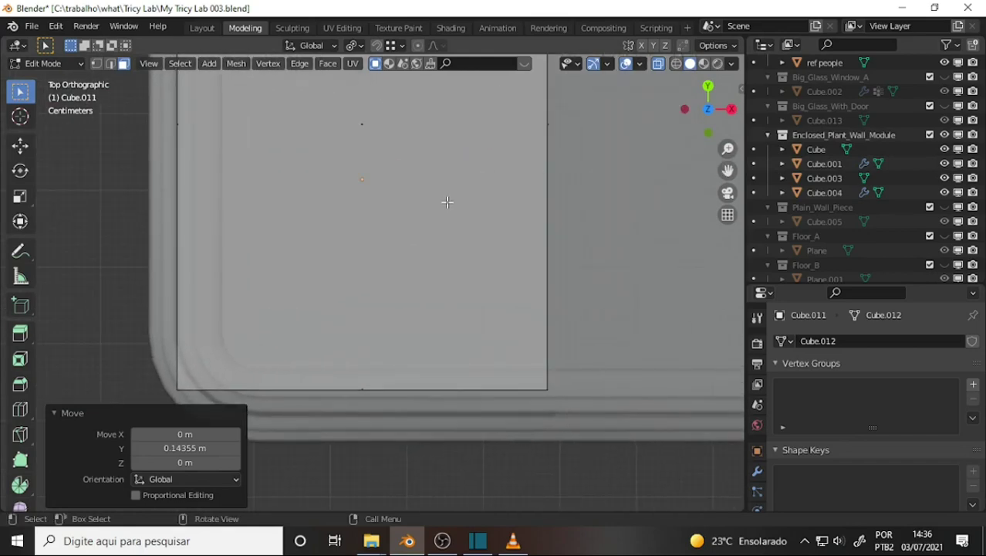
{"action": "middle_click_drag", "start_coordinate": [488, 219], "coordinate": [497, 150]}
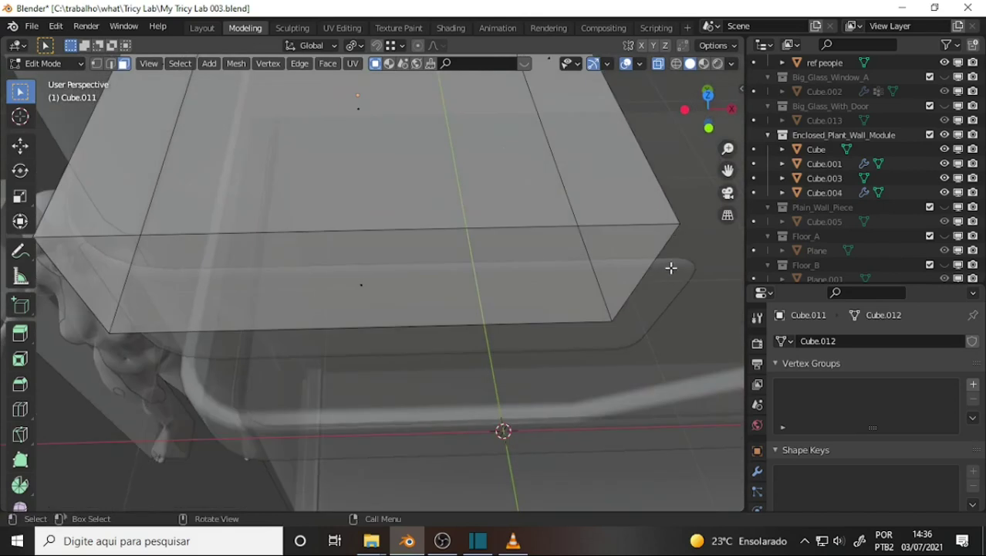
{"action": "left_click", "coordinate": [62, 63]}
Step: Back in Object Mode, select Cube.004 and Cube.011 and view them from the top
{"action": "left_click", "coordinate": [51, 80]}
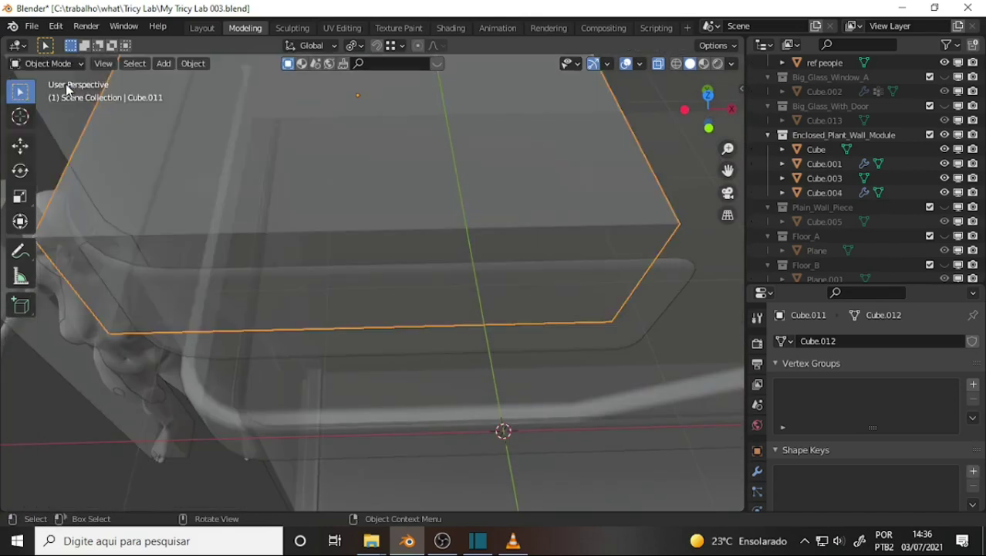
{"action": "key", "text": "a"}
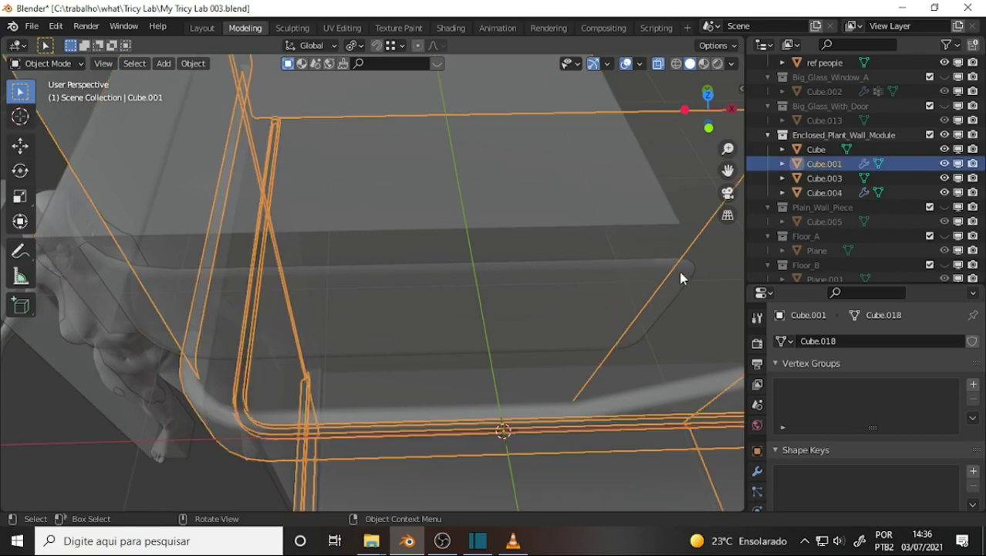
{"action": "left_click", "coordinate": [680, 271]}
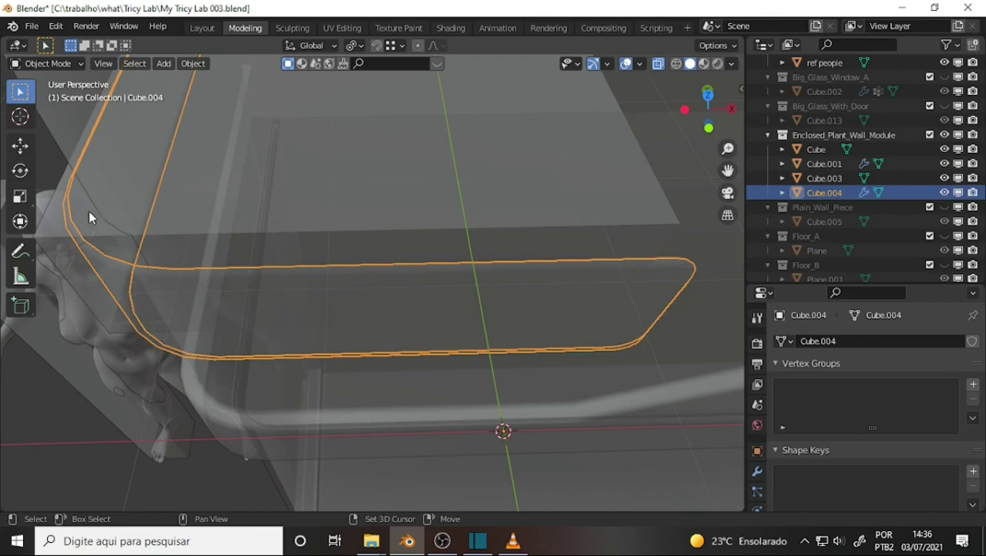
{"action": "left_click", "coordinate": [53, 240], "text": "shift"}
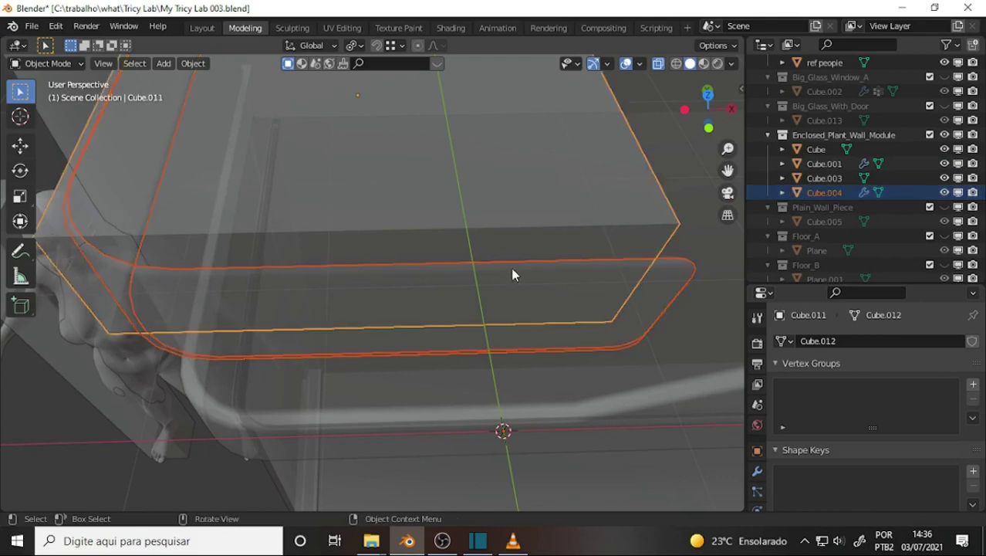
{"action": "key", "text": "KP_7"}
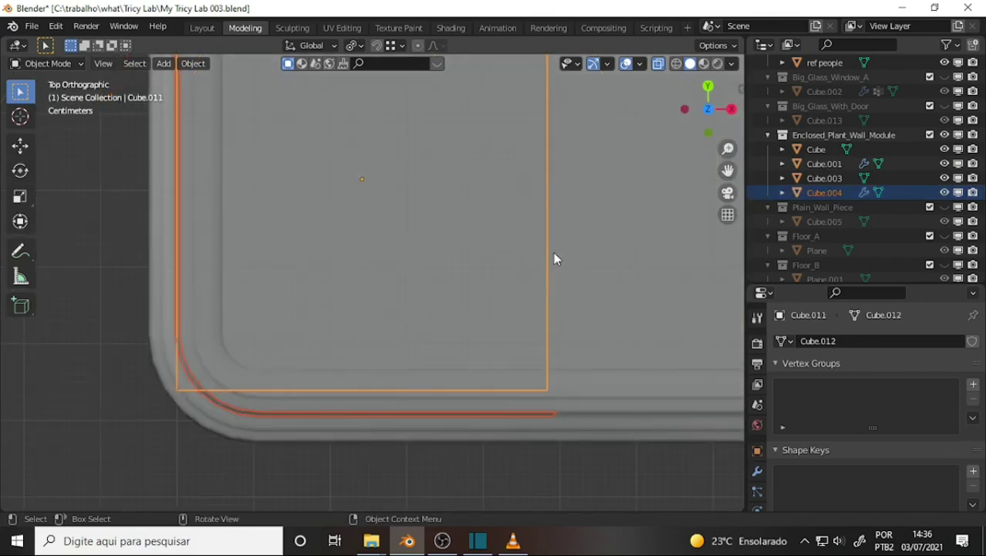
{"action": "scroll", "coordinate": [553, 266], "scroll_direction": "down", "scroll_amount": 3}
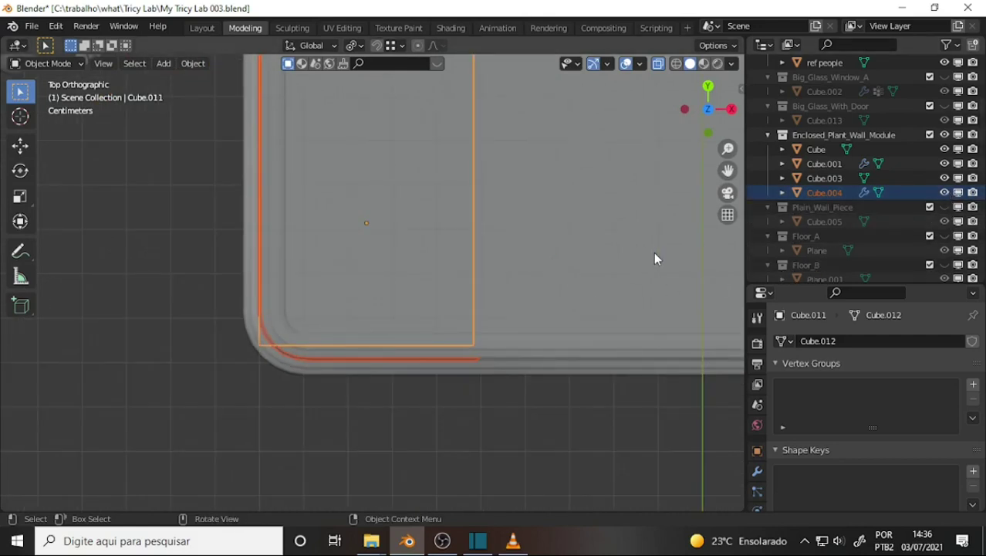
Step: Hide Cube and Cube.001, then select only Cube.011 and start moving it
{"action": "left_click", "coordinate": [945, 149]}
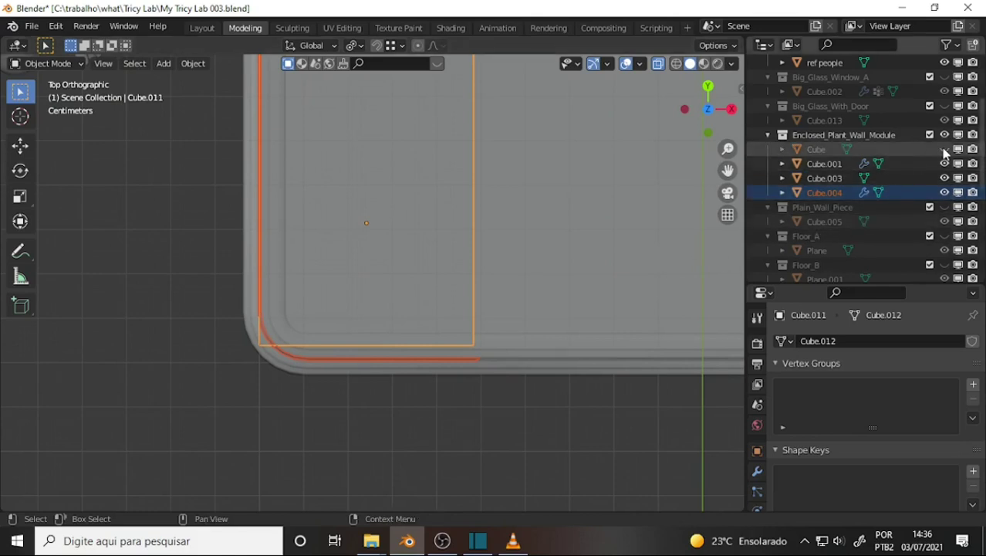
{"action": "left_click", "coordinate": [945, 163]}
{"action": "scroll", "coordinate": [533, 263], "scroll_direction": "up", "scroll_amount": 1}
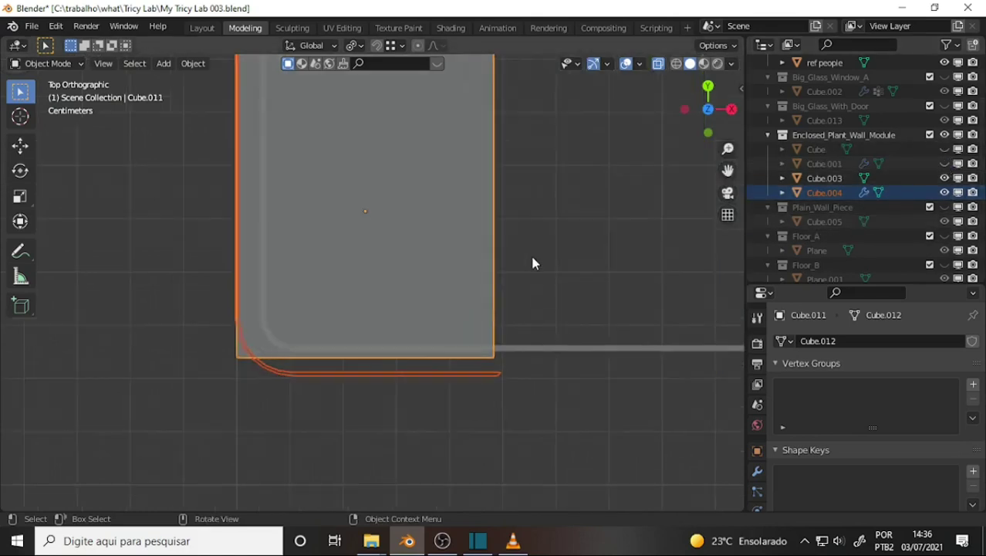
{"action": "scroll", "coordinate": [533, 263], "scroll_direction": "up", "scroll_amount": 1}
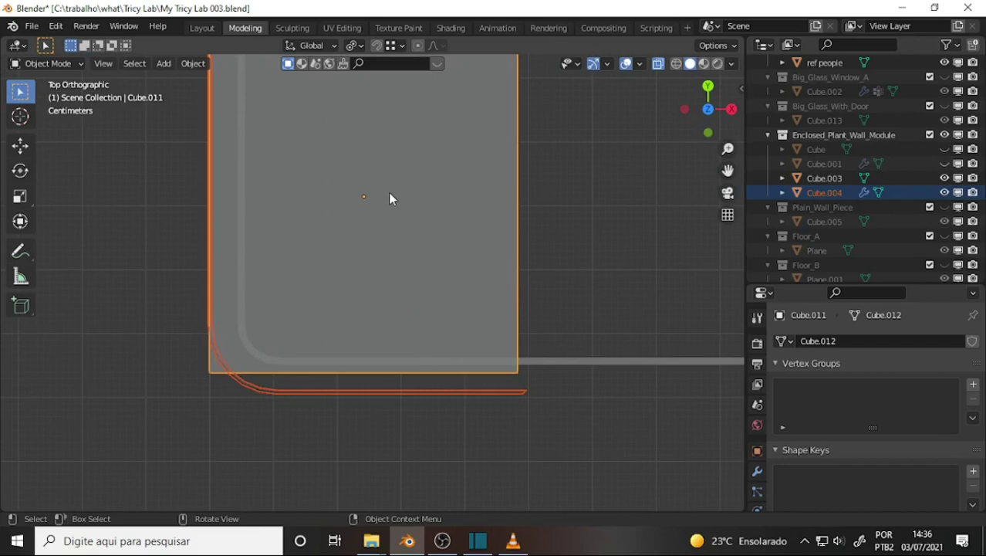
{"action": "left_click", "coordinate": [412, 205]}
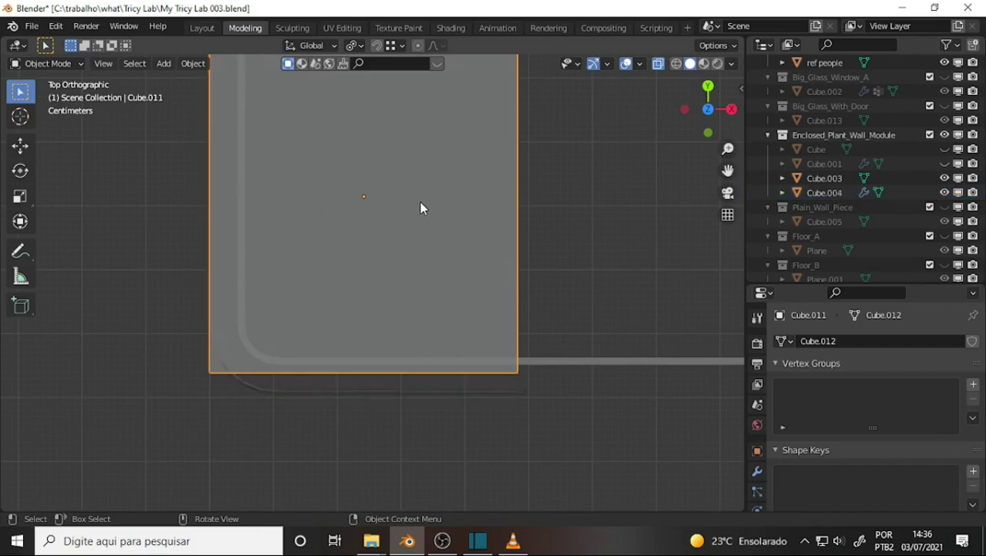
{"action": "key", "text": "g"}
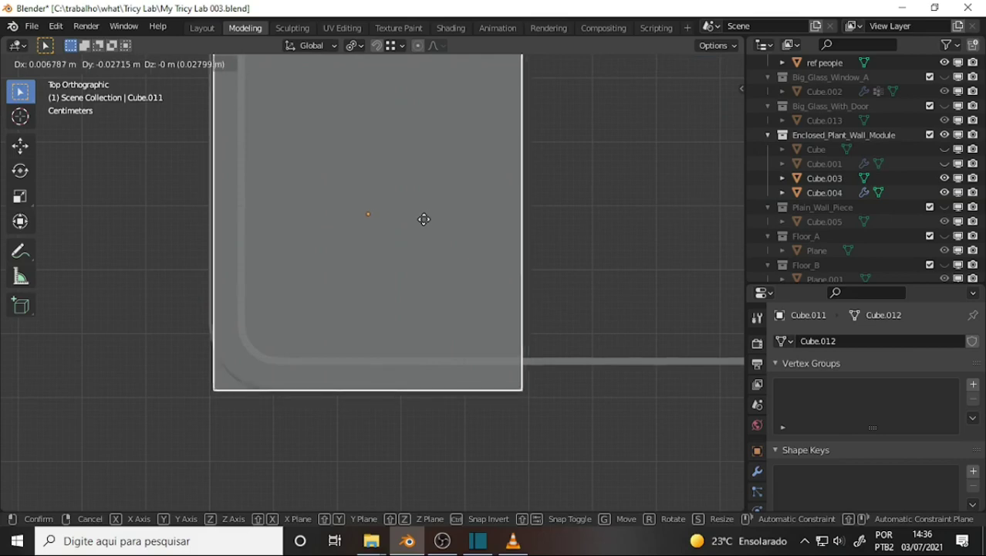
Step: Confirm Cube.011's move at -0.02715 m along Y and inspect it in perspective
{"action": "left_click", "coordinate": [419, 219]}
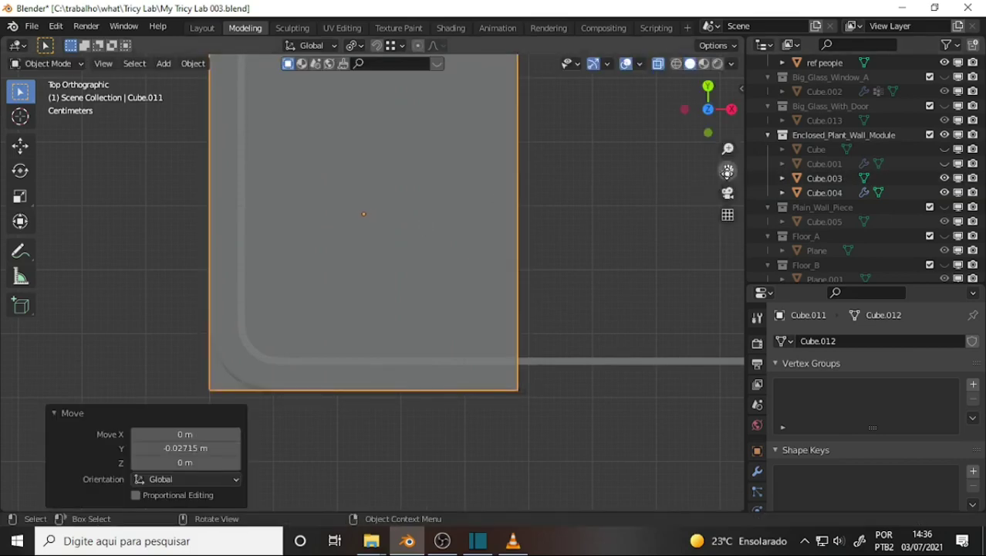
{"action": "left_click_drag", "start_coordinate": [728, 170], "coordinate": [764, 285]}
{"action": "left_click_drag", "start_coordinate": [728, 170], "coordinate": [444, 86]}
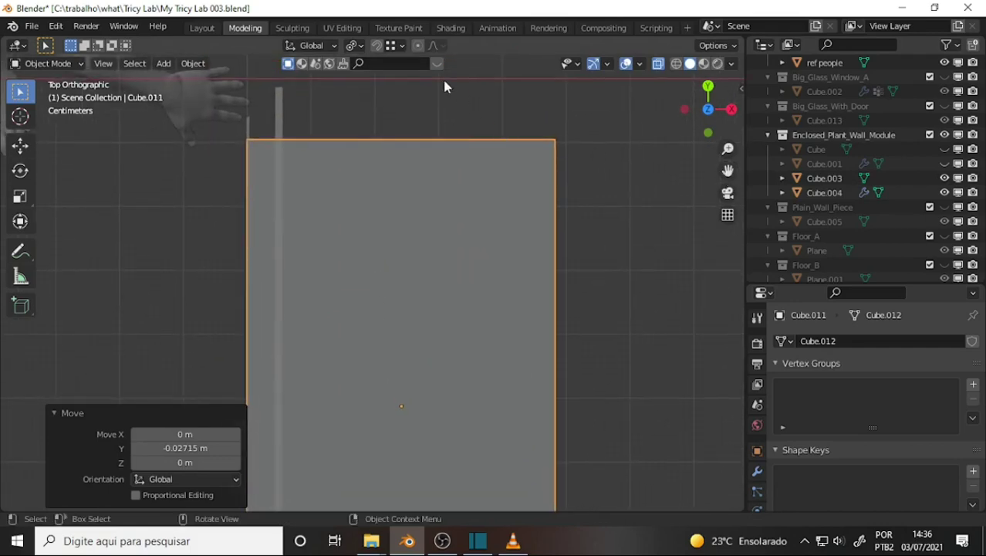
{"action": "mouse_move", "coordinate": [474, 195]}
{"action": "middle_mouse_down"}
{"action": "mouse_move", "coordinate": [410, 222]}
{"action": "mouse_move", "coordinate": [586, 174]}
{"action": "mouse_move", "coordinate": [527, 145]}
{"action": "mouse_move", "coordinate": [517, 227]}
{"action": "middle_mouse_up"}
{"action": "left_click", "coordinate": [440, 541]}
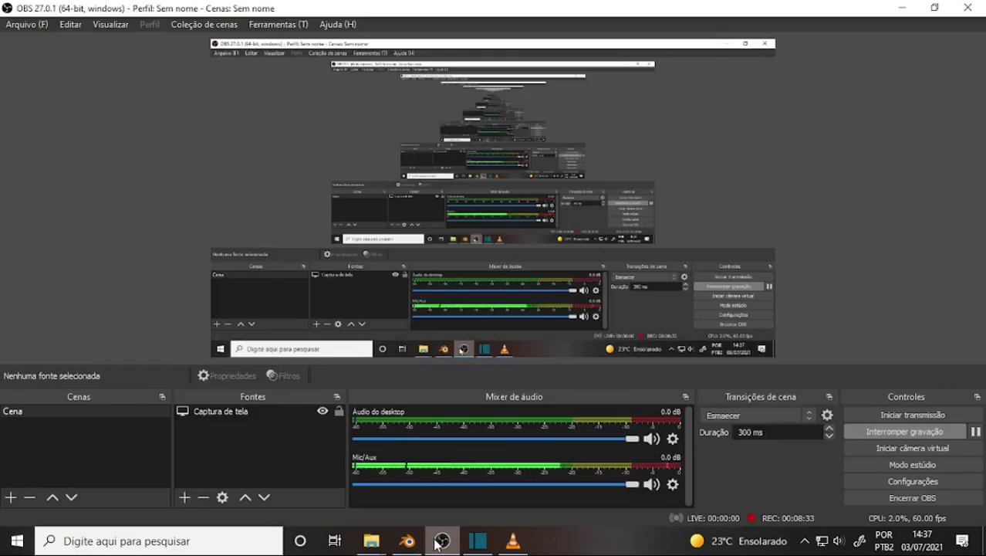
{"action": "left_click", "coordinate": [437, 543]}
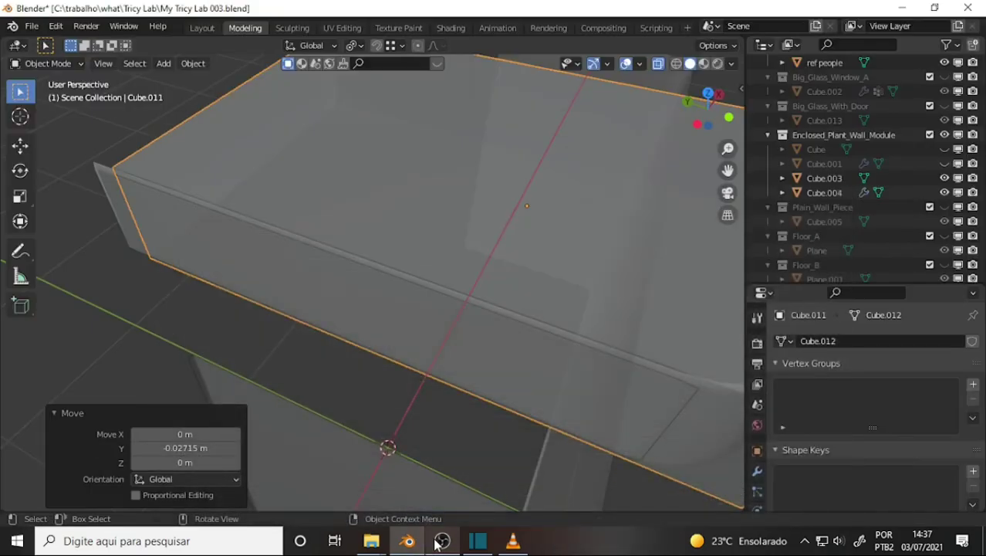
{"action": "mouse_move", "coordinate": [193, 178]}
{"action": "middle_mouse_down"}
{"action": "mouse_move", "coordinate": [328, 168]}
{"action": "mouse_move", "coordinate": [226, 180]}
{"action": "mouse_move", "coordinate": [512, 179]}
{"action": "mouse_move", "coordinate": [512, 190]}
{"action": "mouse_move", "coordinate": [453, 169]}
{"action": "middle_mouse_up"}
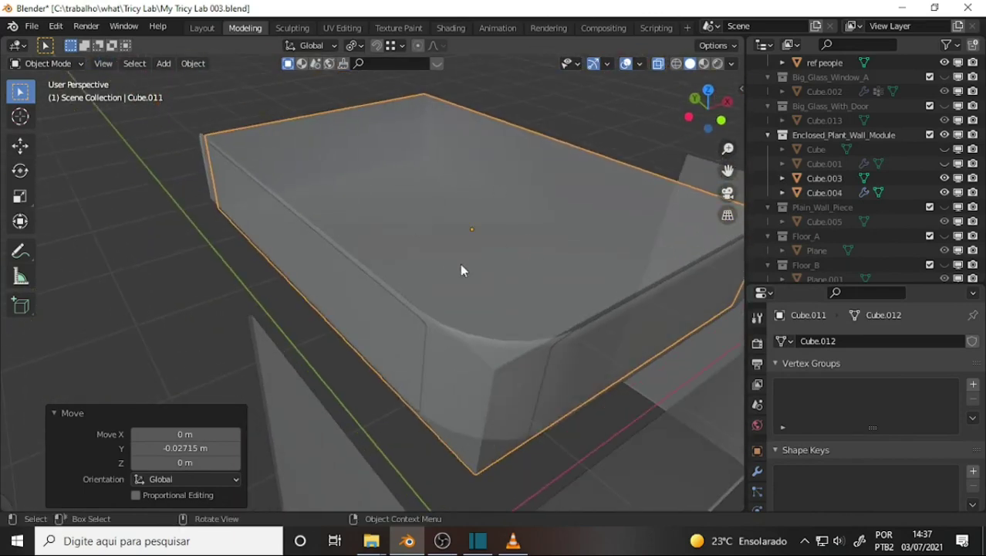
Step: Try bevelling the box's front vertical corner edge, cancel it, and return to Object Mode
{"action": "key", "text": "ctrl+z"}
{"action": "left_click", "coordinate": [46, 63]}
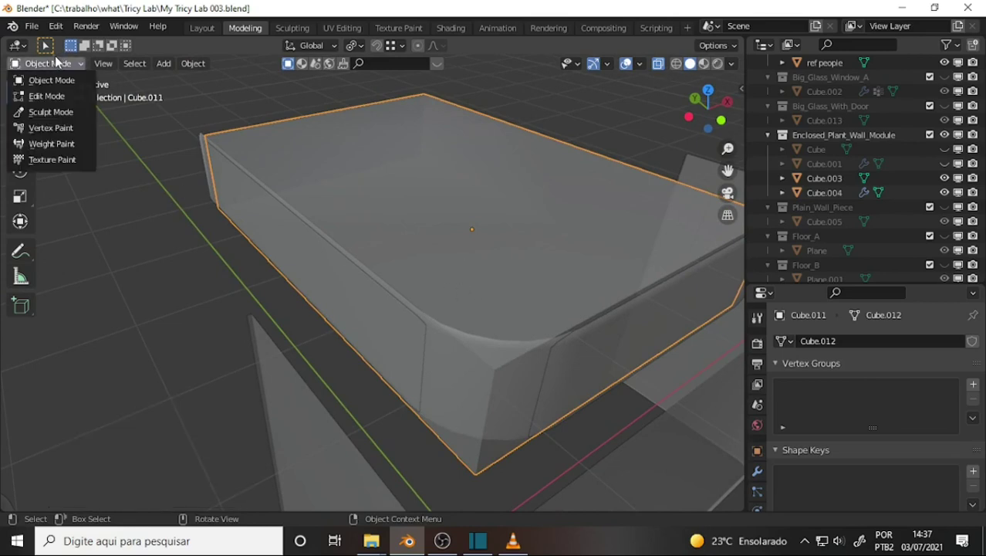
{"action": "left_click", "coordinate": [47, 94]}
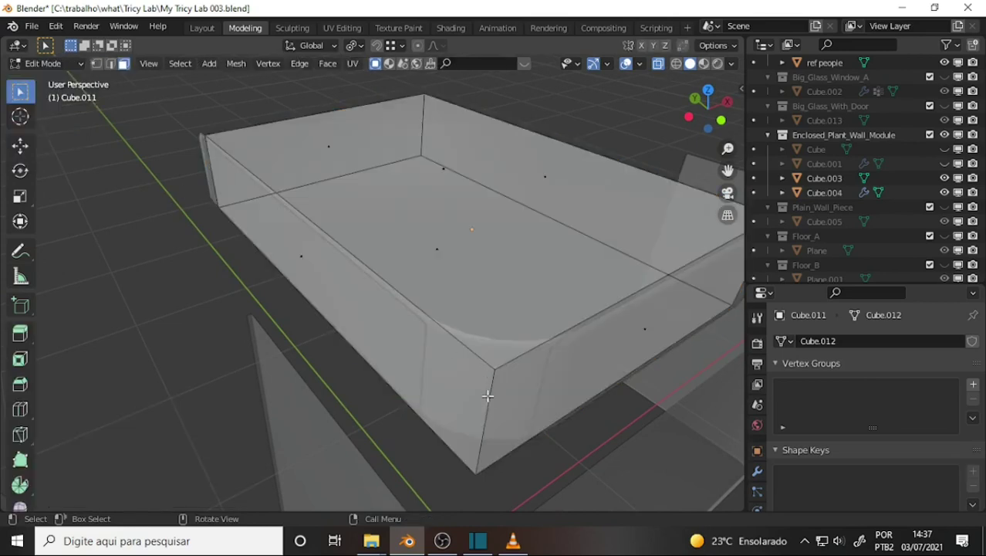
{"action": "left_click", "coordinate": [112, 66]}
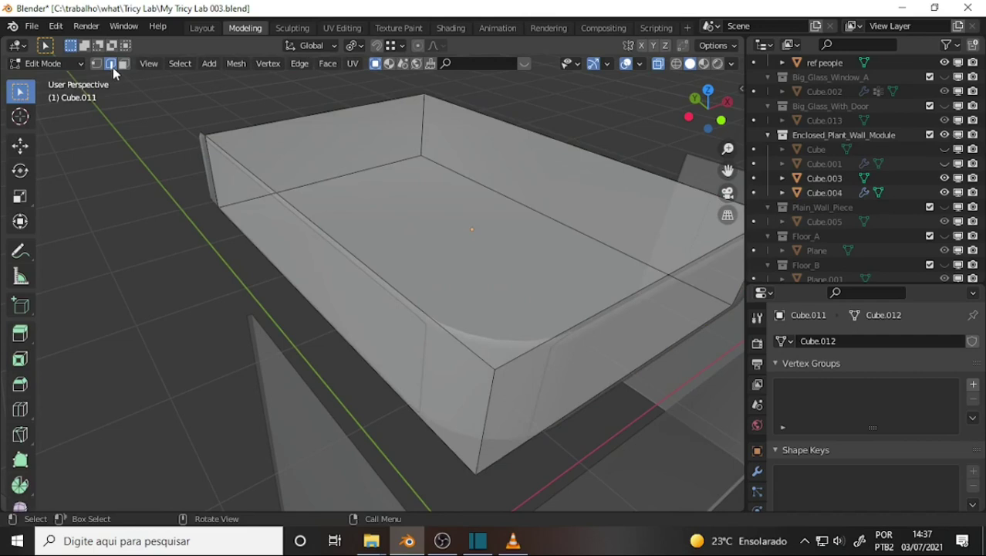
{"action": "left_click", "coordinate": [493, 403]}
{"action": "right_click", "coordinate": [519, 155]}
{"action": "key", "text": "ctrl+b"}
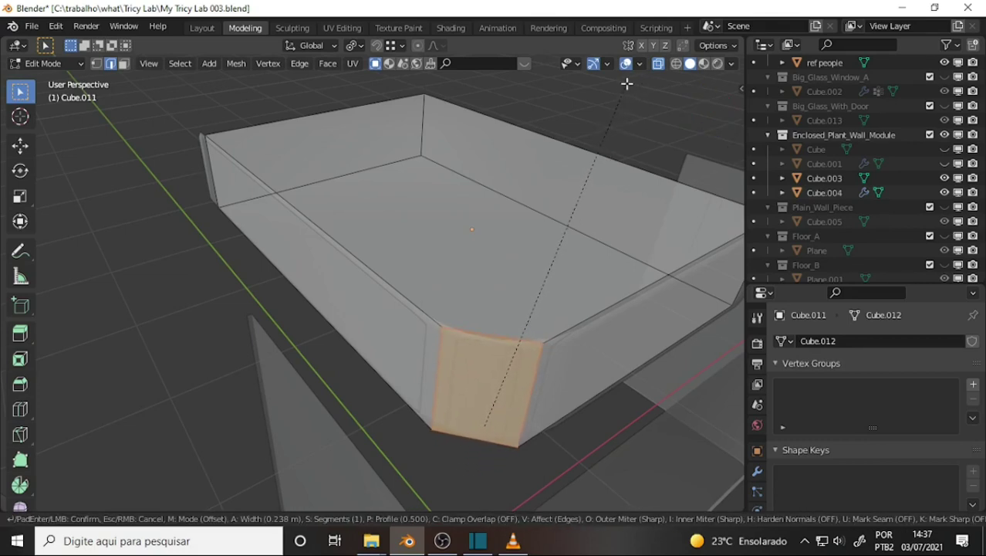
{"action": "key", "text": "Escape"}
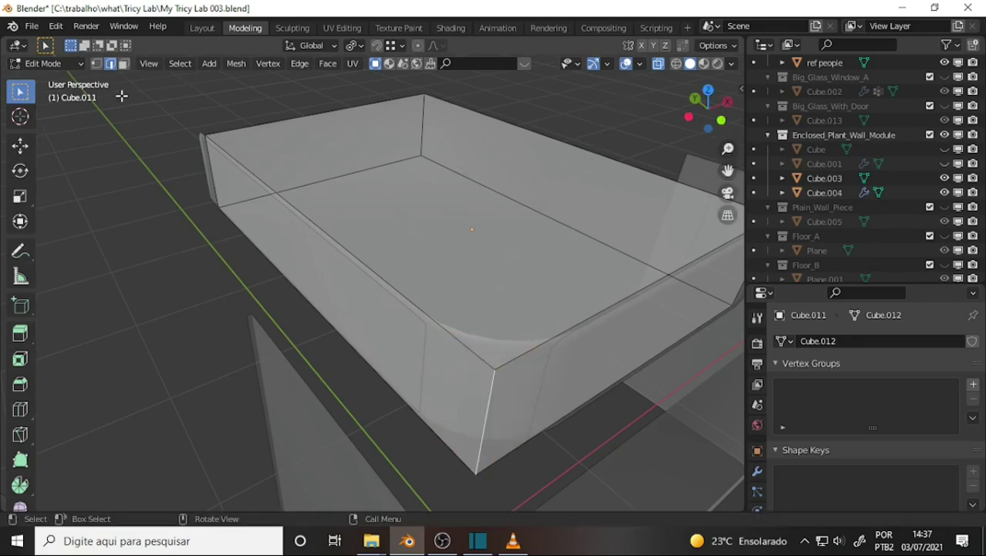
{"action": "left_click", "coordinate": [47, 63]}
{"action": "left_click", "coordinate": [46, 75]}
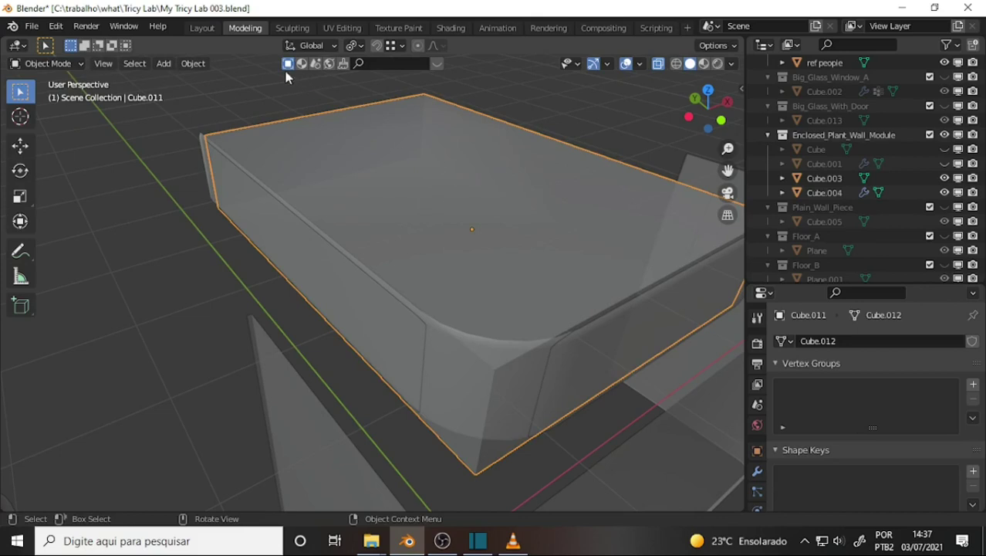
Step: Apply all transforms to Cube.011 and switch it back to Edit Mode
{"action": "left_click", "coordinate": [193, 64]}
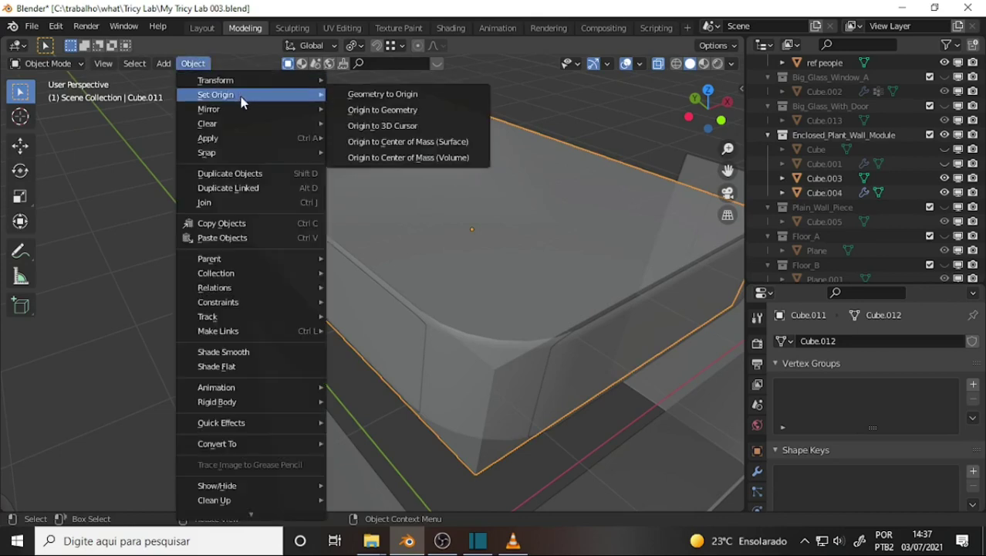
{"action": "mouse_move", "coordinate": [208, 138]}
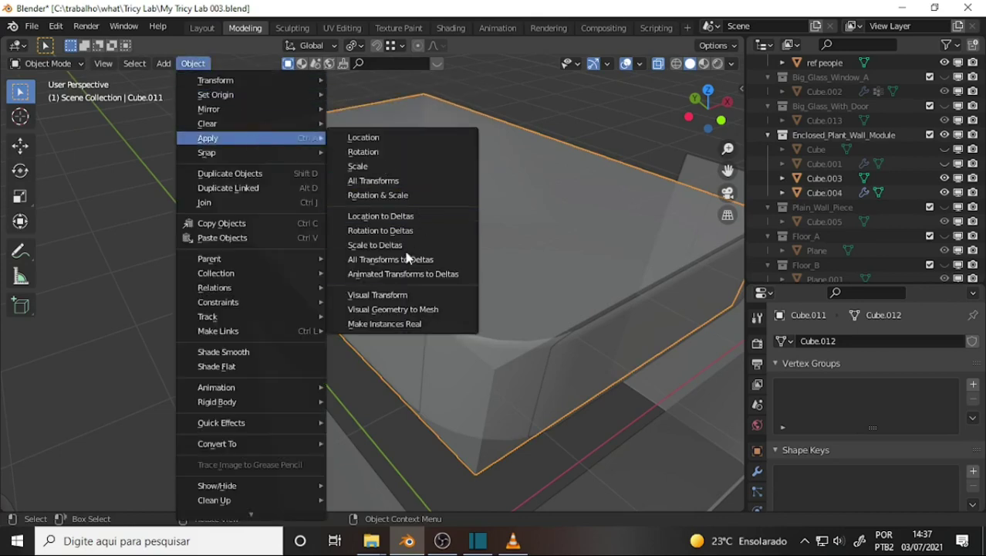
{"action": "left_click", "coordinate": [389, 183]}
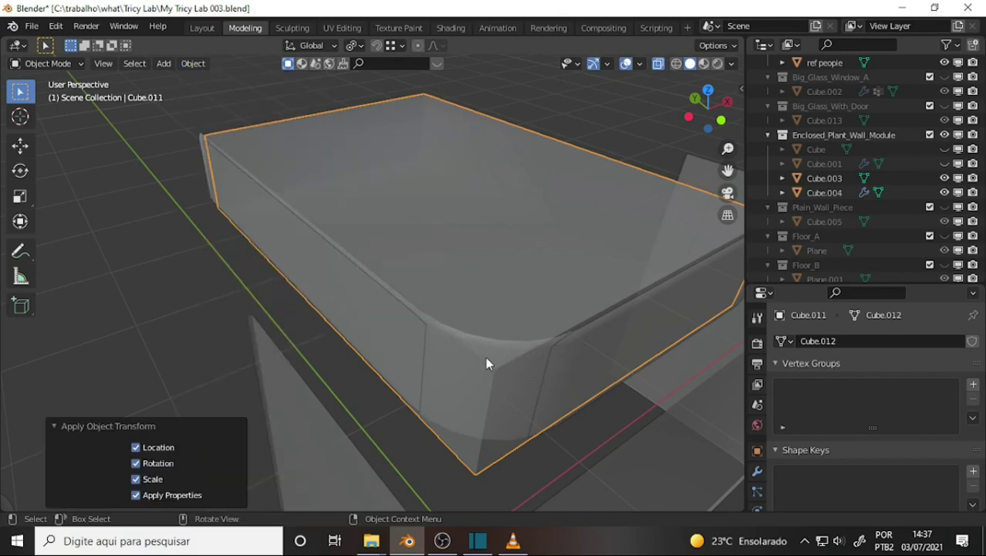
{"action": "left_click", "coordinate": [44, 61]}
{"action": "left_click", "coordinate": [67, 98]}
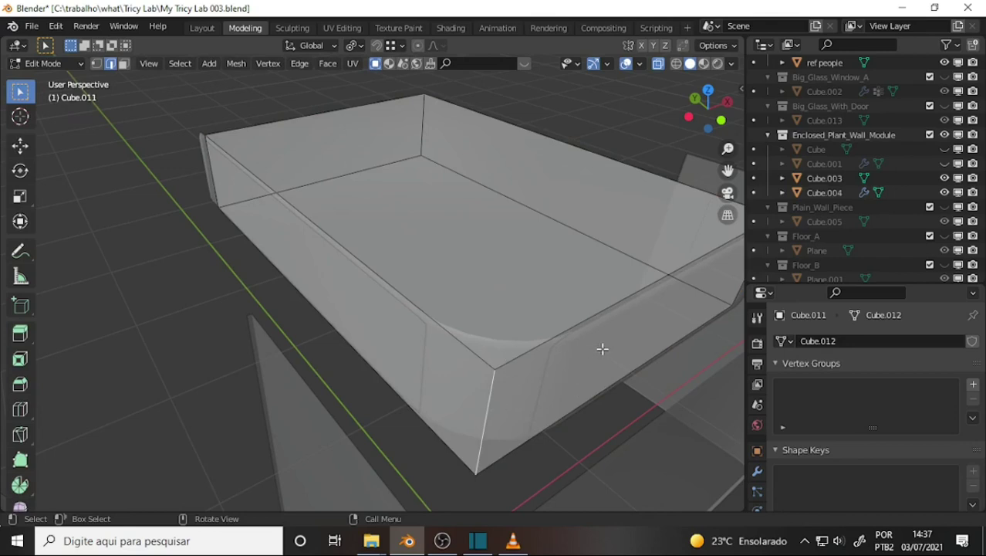
Step: Bevel the box's vertical corner edge to 0.0964 m width with 8 segments
{"action": "right_click", "coordinate": [558, 111]}
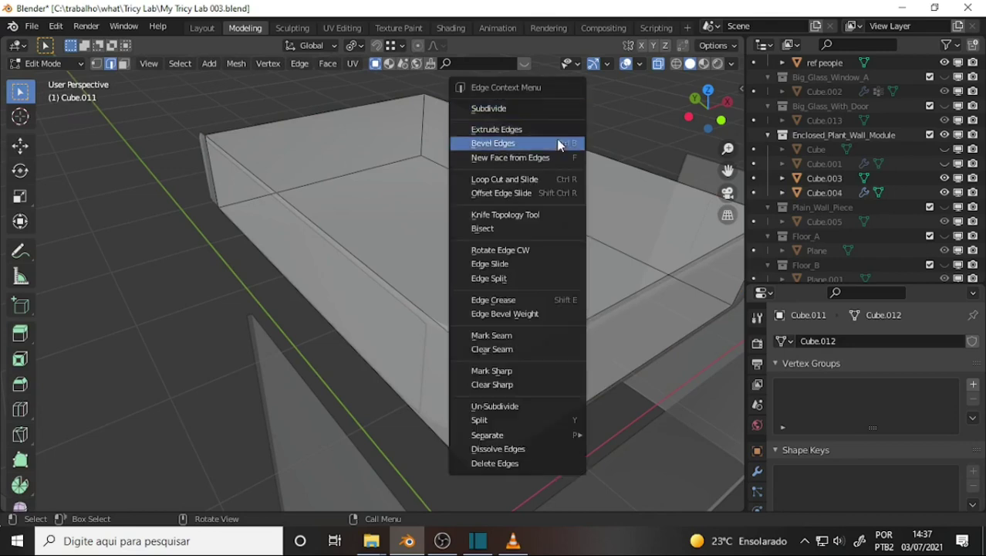
{"action": "left_click", "coordinate": [575, 145]}
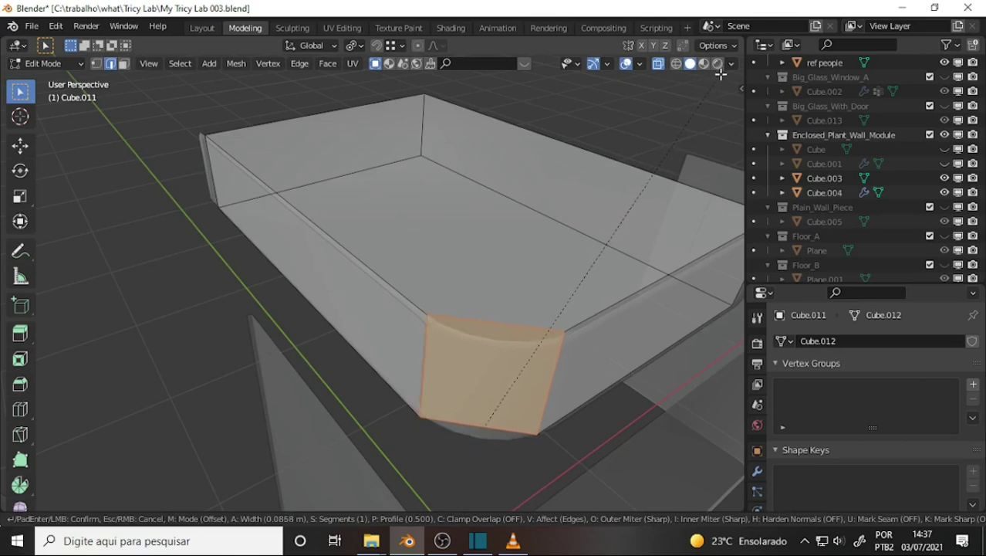
{"action": "scroll", "coordinate": [721, 74], "scroll_direction": "up", "scroll_amount": 5}
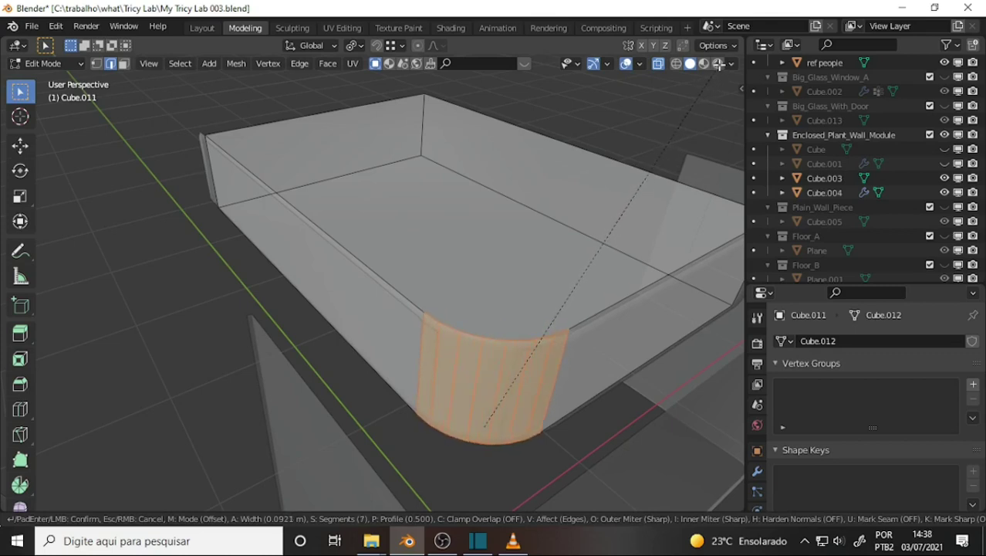
{"action": "left_click", "coordinate": [708, 68]}
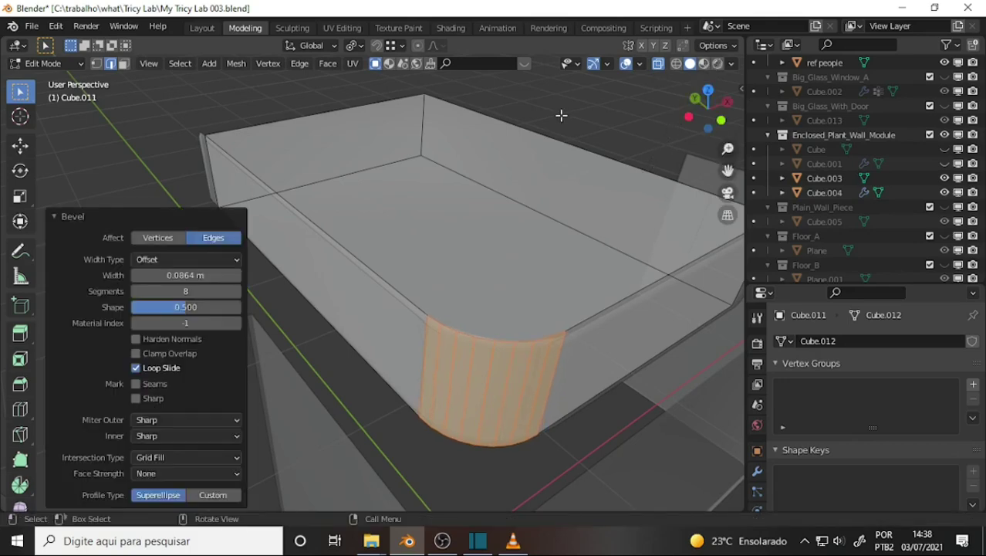
{"action": "mouse_move", "coordinate": [561, 115]}
{"action": "middle_mouse_down"}
{"action": "mouse_move", "coordinate": [522, 168]}
{"action": "mouse_move", "coordinate": [504, 154]}
{"action": "mouse_move", "coordinate": [535, 137]}
{"action": "mouse_move", "coordinate": [531, 168]}
{"action": "mouse_move", "coordinate": [612, 148]}
{"action": "middle_mouse_up"}
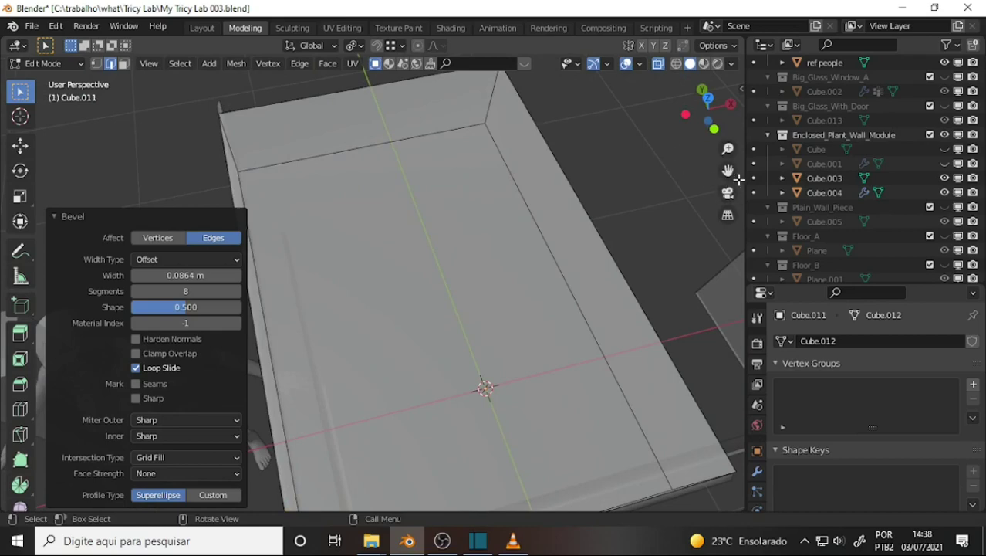
{"action": "left_click_drag", "start_coordinate": [728, 170], "coordinate": [726, 178]}
{"action": "middle_click_drag", "start_coordinate": [728, 170], "coordinate": [640, 211]}
{"action": "mouse_move", "coordinate": [576, 228]}
{"action": "middle_mouse_down"}
{"action": "mouse_move", "coordinate": [546, 248]}
{"action": "mouse_move", "coordinate": [590, 237]}
{"action": "middle_mouse_up"}
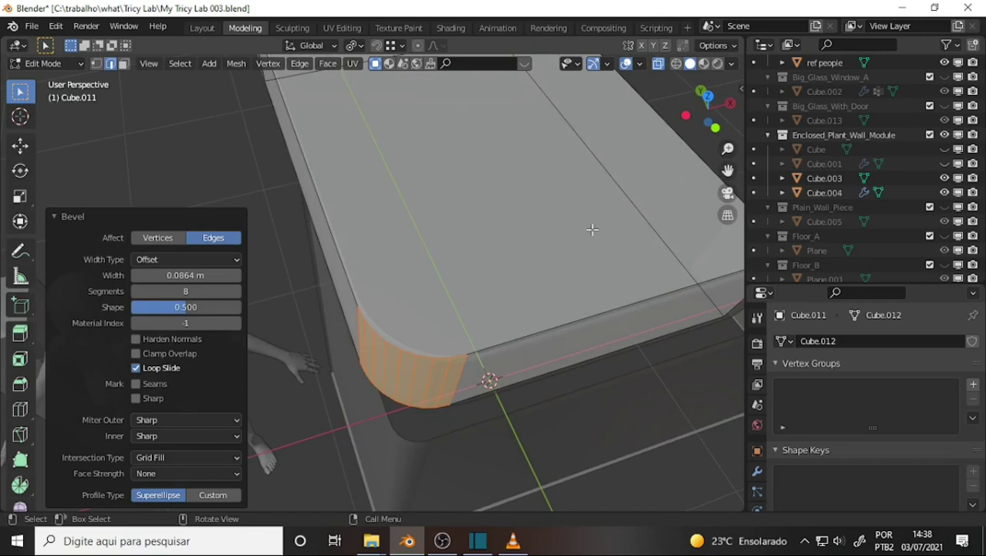
{"action": "mouse_move", "coordinate": [202, 275]}
{"action": "left_mouse_down"}
{"action": "mouse_move", "coordinate": [224, 275]}
{"action": "mouse_move", "coordinate": [205, 275]}
{"action": "left_mouse_up"}
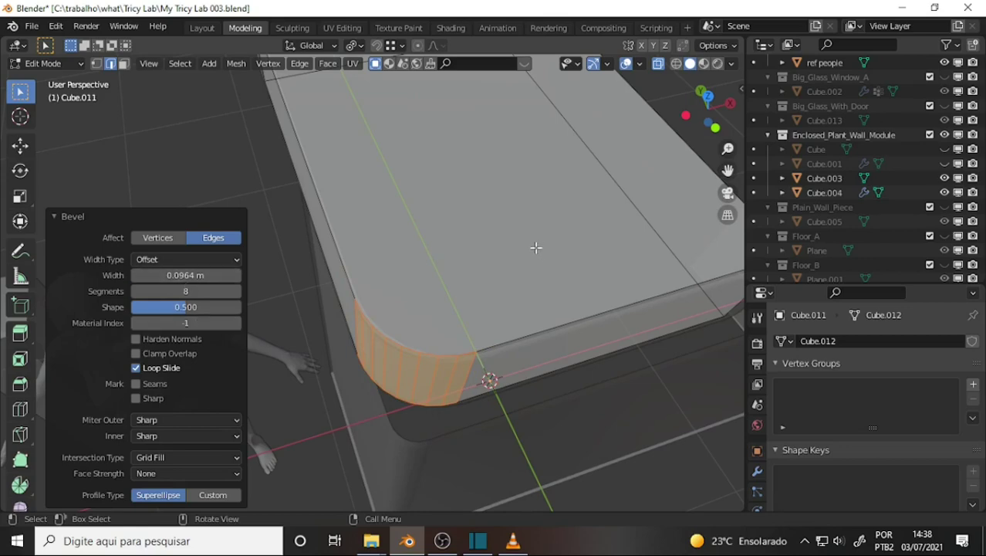
{"action": "mouse_move", "coordinate": [536, 248]}
{"action": "middle_mouse_down"}
{"action": "mouse_move", "coordinate": [480, 217]}
{"action": "mouse_move", "coordinate": [535, 207]}
{"action": "mouse_move", "coordinate": [533, 178]}
{"action": "mouse_move", "coordinate": [573, 150]}
{"action": "mouse_move", "coordinate": [524, 268]}
{"action": "mouse_move", "coordinate": [378, 345]}
{"action": "middle_mouse_up"}
{"action": "scroll", "coordinate": [523, 276], "scroll_direction": "down", "scroll_amount": 3}
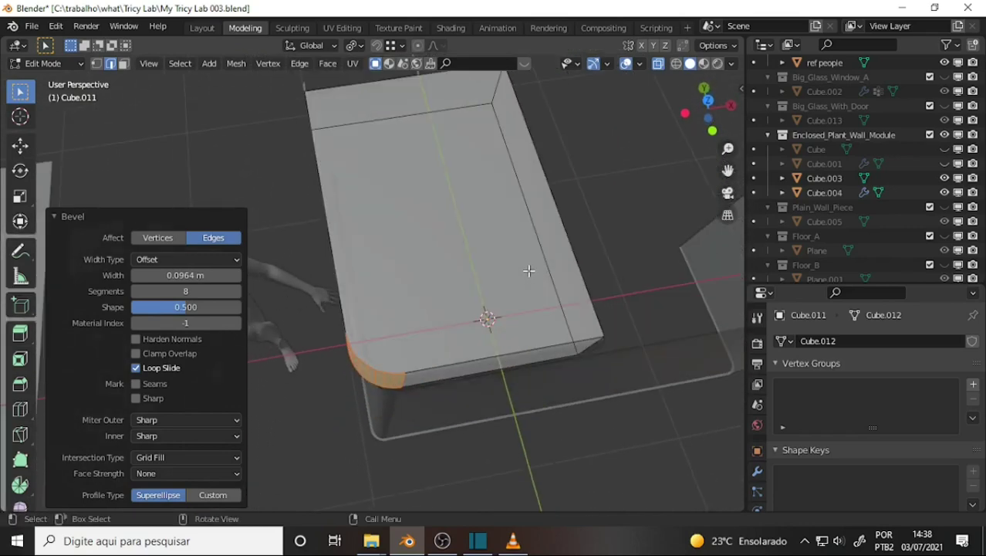
{"action": "mouse_move", "coordinate": [528, 270]}
{"action": "middle_mouse_down"}
{"action": "mouse_move", "coordinate": [620, 180]}
{"action": "mouse_move", "coordinate": [601, 173]}
{"action": "mouse_move", "coordinate": [476, 186]}
{"action": "mouse_move", "coordinate": [527, 174]}
{"action": "mouse_move", "coordinate": [526, 145]}
{"action": "mouse_move", "coordinate": [577, 186]}
{"action": "middle_mouse_up"}
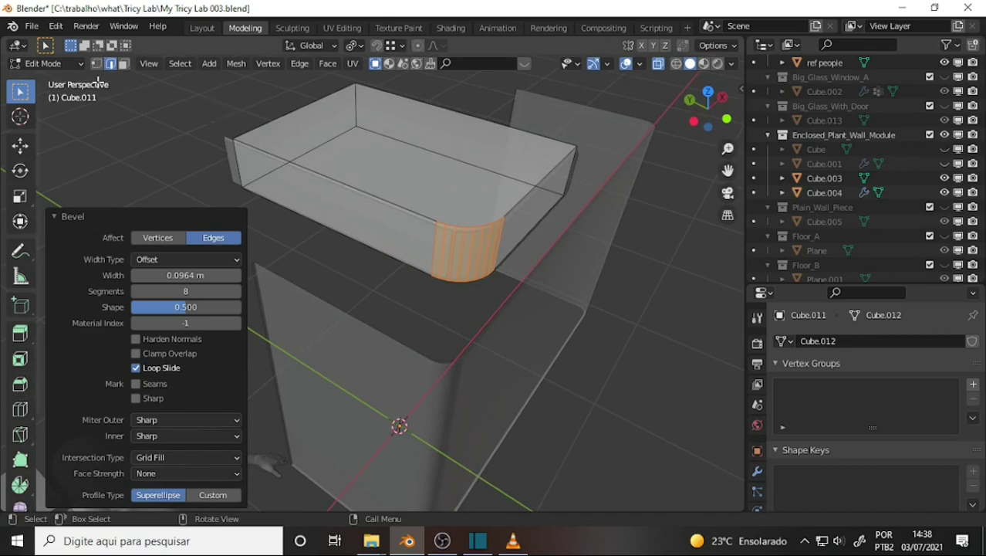
Step: Select the whole top rim edge loop of the bevelled box
{"action": "left_click", "coordinate": [403, 206]}
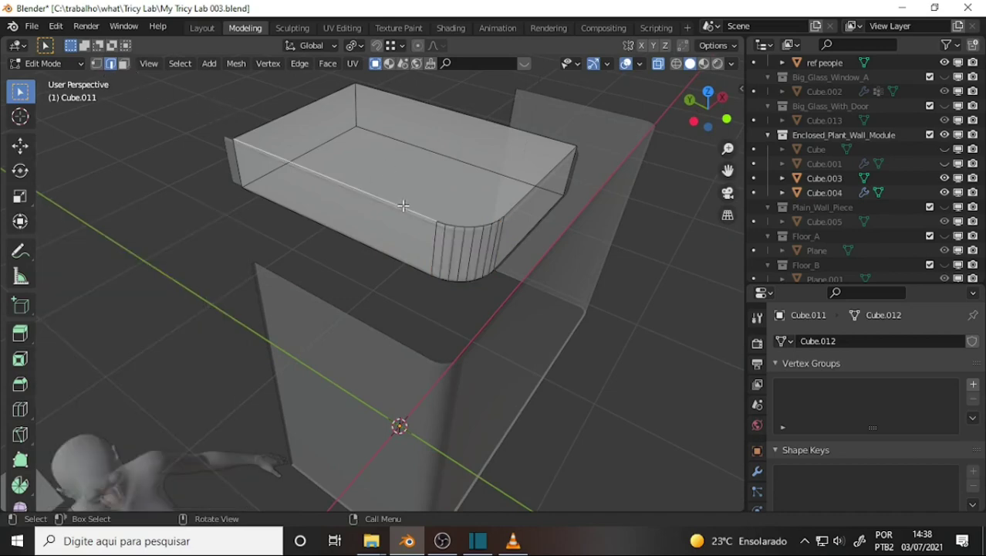
{"action": "left_click", "coordinate": [403, 206], "text": "shift"}
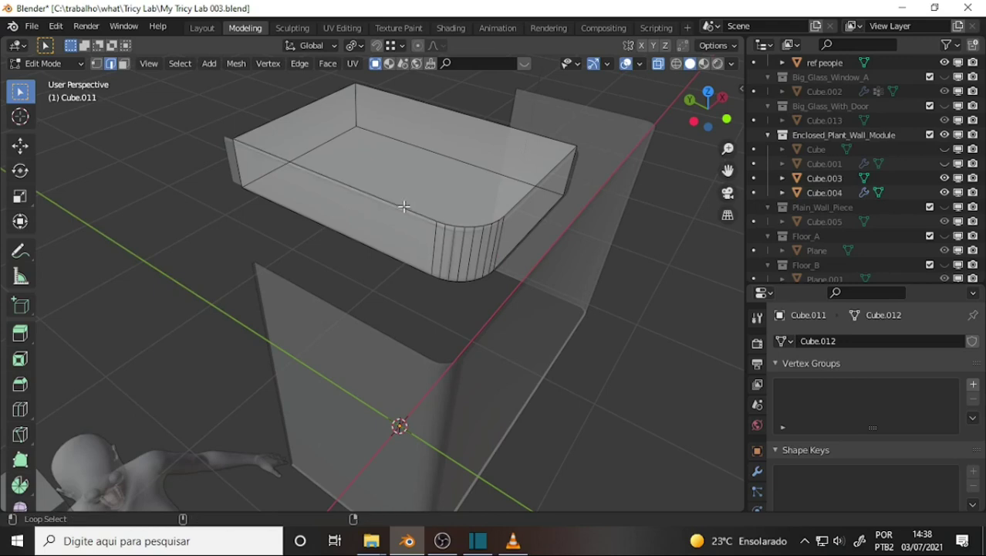
{"action": "left_click", "coordinate": [447, 223], "text": "alt"}
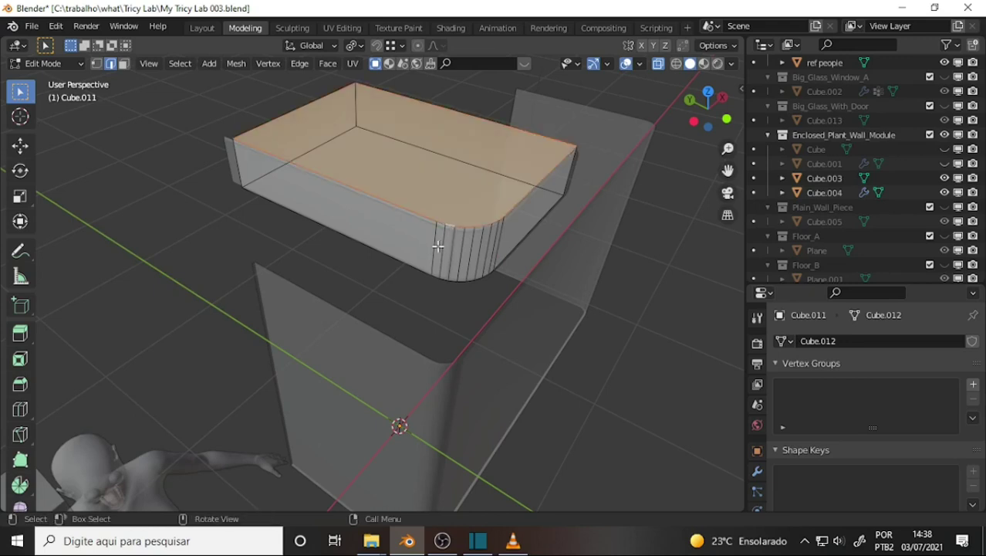
{"action": "mouse_move", "coordinate": [410, 253]}
{"action": "middle_mouse_down"}
{"action": "mouse_move", "coordinate": [274, 212]}
{"action": "mouse_move", "coordinate": [297, 236]}
{"action": "middle_mouse_up"}
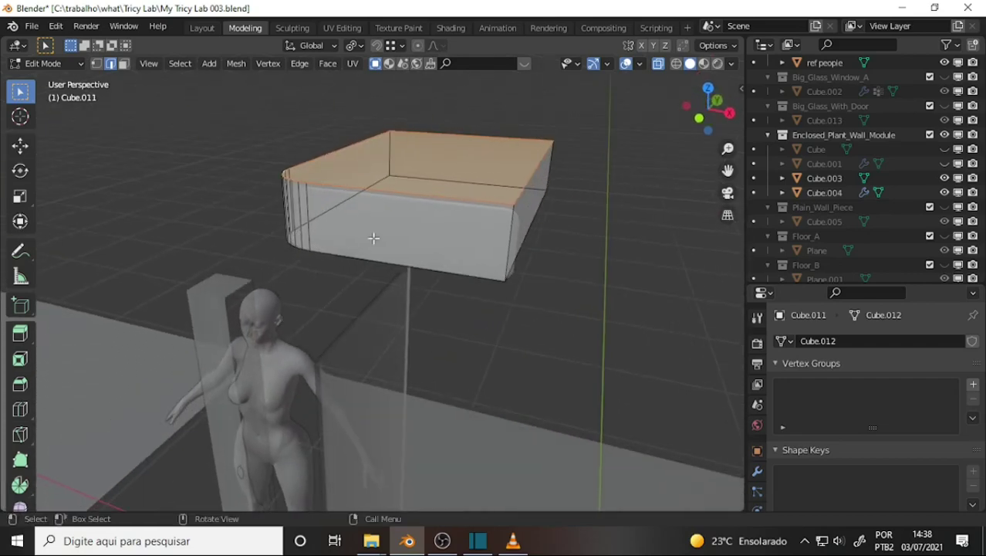
Step: Add the back top edges and the rounded corner's edge to the rim selection
{"action": "left_click", "coordinate": [475, 136], "text": "alt"}
{"action": "left_click", "coordinate": [475, 135], "text": "shift"}
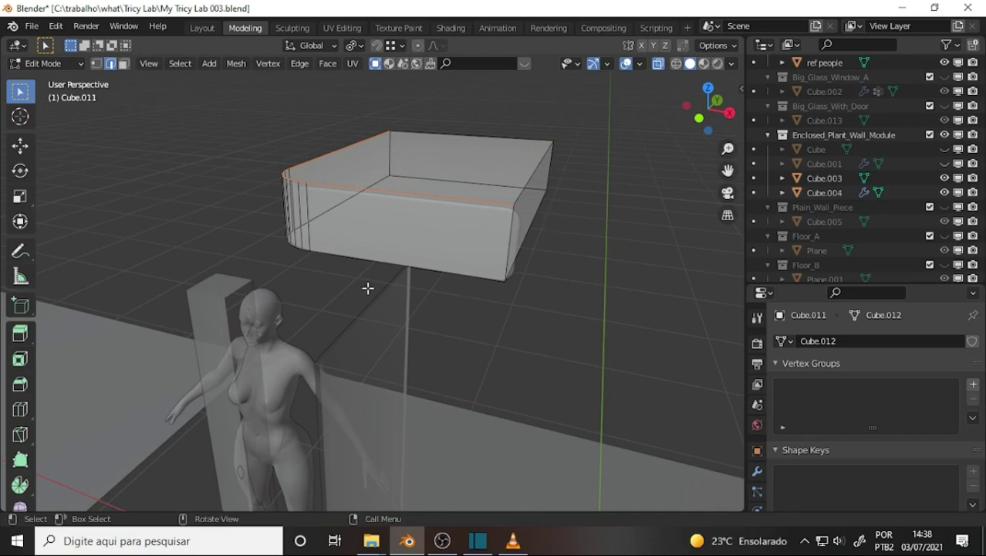
{"action": "mouse_move", "coordinate": [368, 287]}
{"action": "middle_mouse_down"}
{"action": "mouse_move", "coordinate": [443, 268]}
{"action": "mouse_move", "coordinate": [460, 219]}
{"action": "middle_mouse_up"}
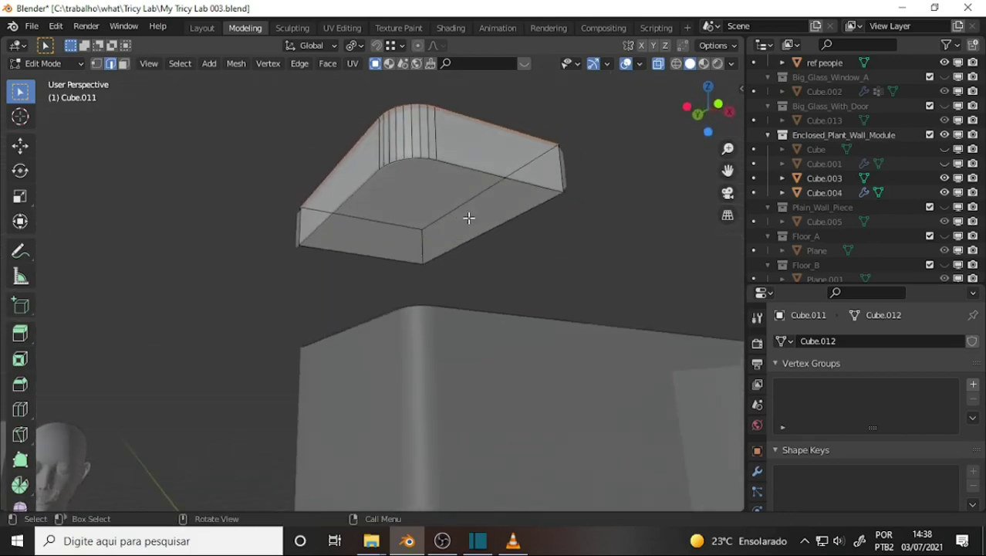
{"action": "left_click", "coordinate": [481, 171], "text": "shift"}
{"action": "left_click", "coordinate": [423, 160], "text": "shift"}
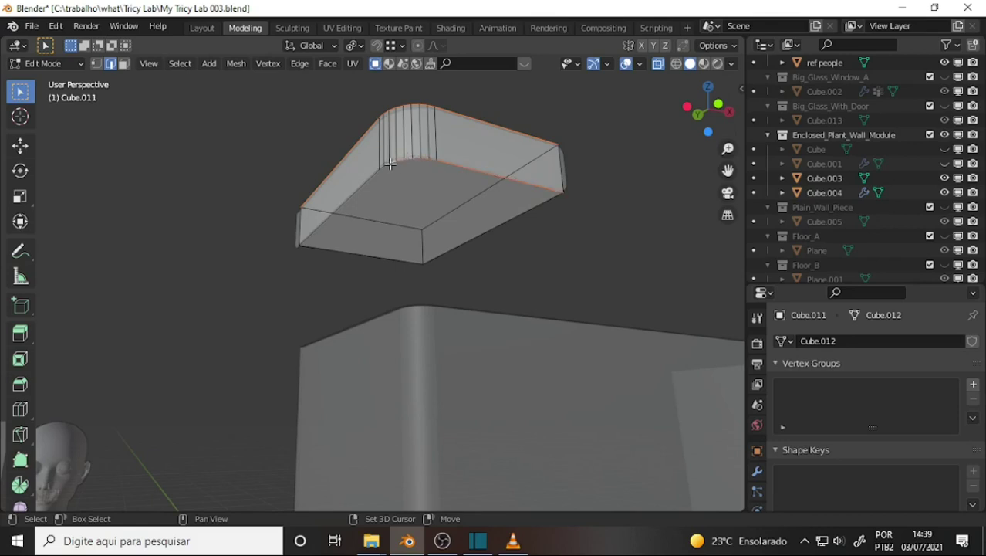
{"action": "left_click", "coordinate": [372, 192], "text": "shift"}
{"action": "middle_click_drag", "start_coordinate": [516, 168], "coordinate": [697, 204]}
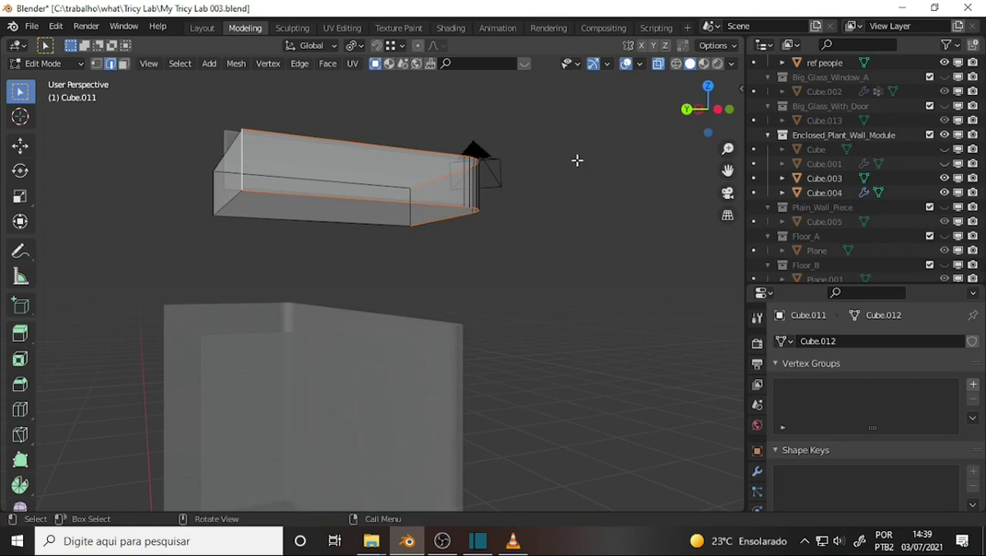
{"action": "mouse_move", "coordinate": [577, 158]}
{"action": "middle_mouse_down"}
{"action": "mouse_move", "coordinate": [359, 225]}
{"action": "mouse_move", "coordinate": [390, 230]}
{"action": "middle_mouse_up"}
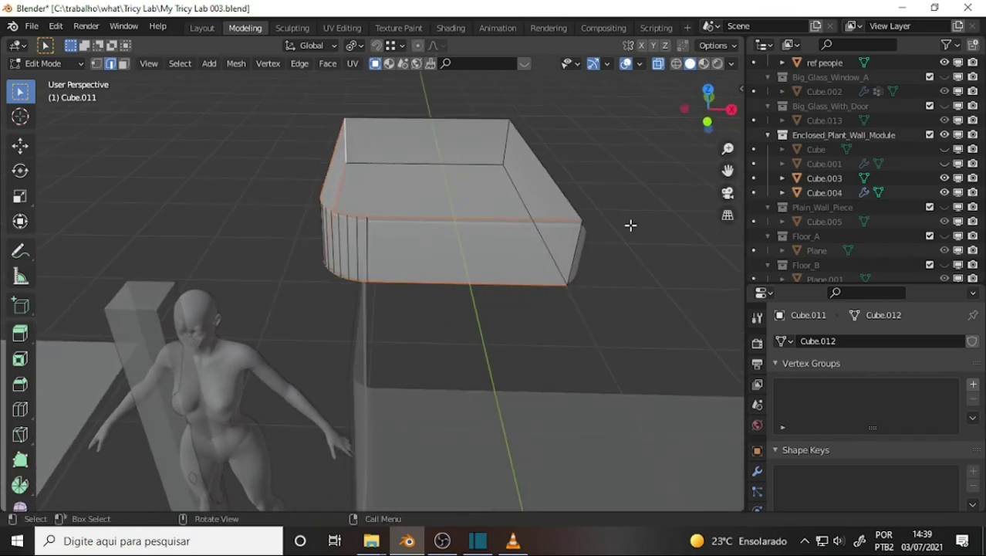
{"action": "scroll", "coordinate": [633, 225], "scroll_direction": "up", "scroll_amount": 2}
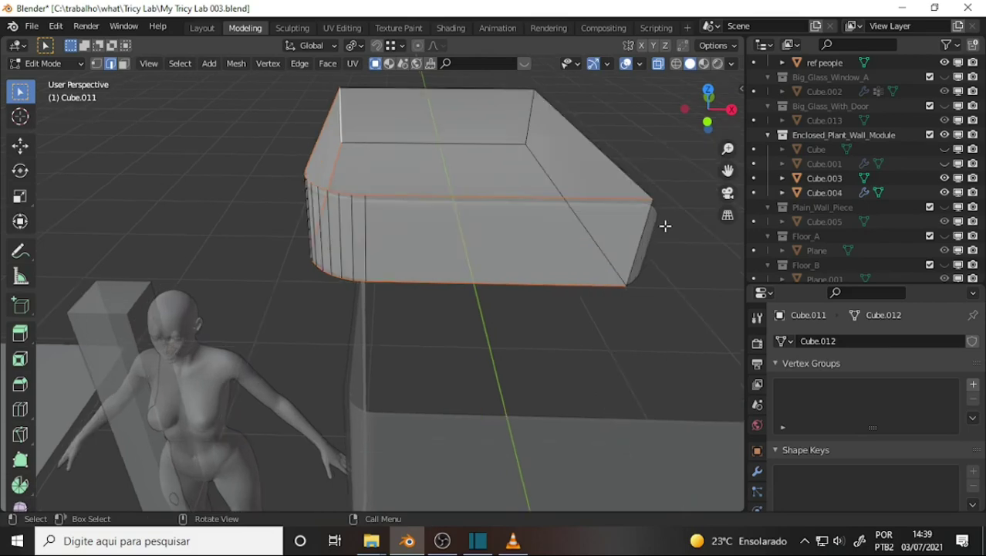
{"action": "mouse_move", "coordinate": [452, 326]}
{"action": "middle_mouse_down"}
{"action": "mouse_move", "coordinate": [601, 300]}
{"action": "mouse_move", "coordinate": [622, 273]}
{"action": "mouse_move", "coordinate": [648, 284]}
{"action": "mouse_move", "coordinate": [633, 285]}
{"action": "middle_mouse_up"}
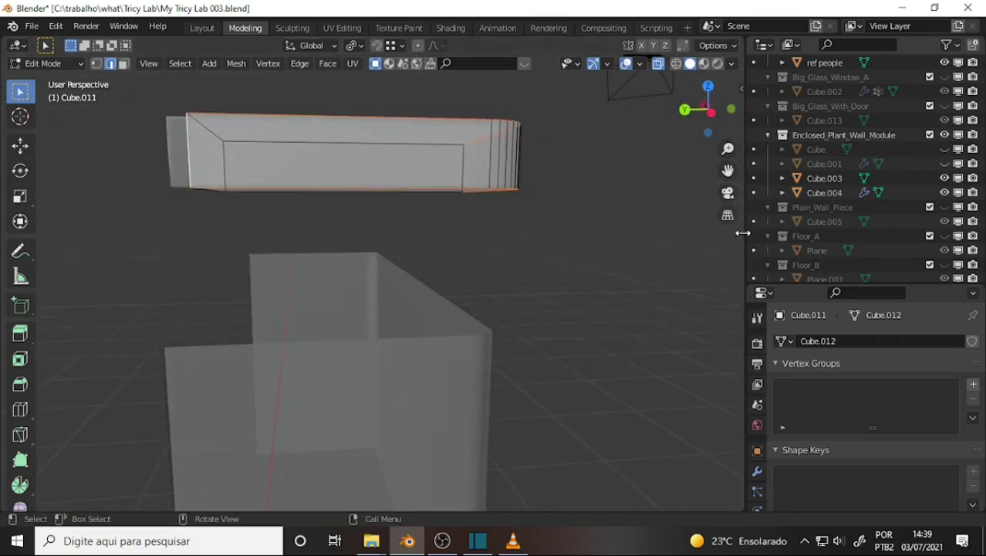
Step: Add a new vertex group to the box mesh
{"action": "scroll", "coordinate": [943, 430], "scroll_direction": "down", "scroll_amount": 5}
{"action": "scroll", "coordinate": [937, 415], "scroll_direction": "up", "scroll_amount": 2}
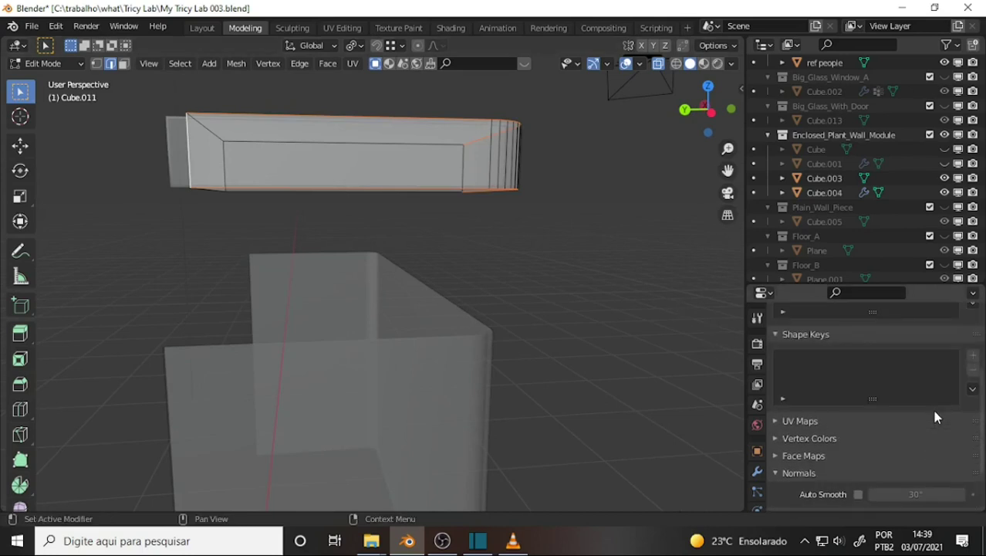
{"action": "scroll", "coordinate": [934, 415], "scroll_direction": "up", "scroll_amount": 3}
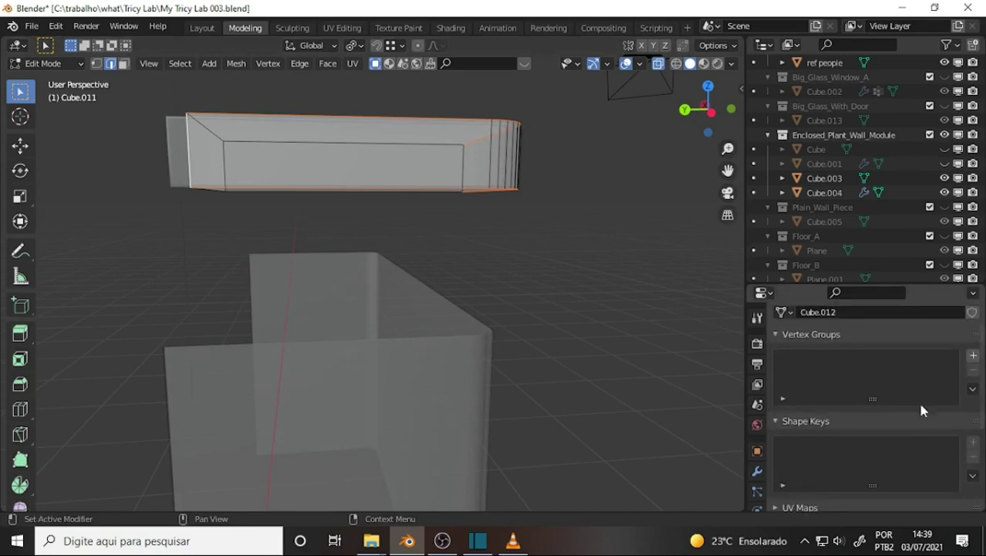
{"action": "left_click", "coordinate": [975, 357]}
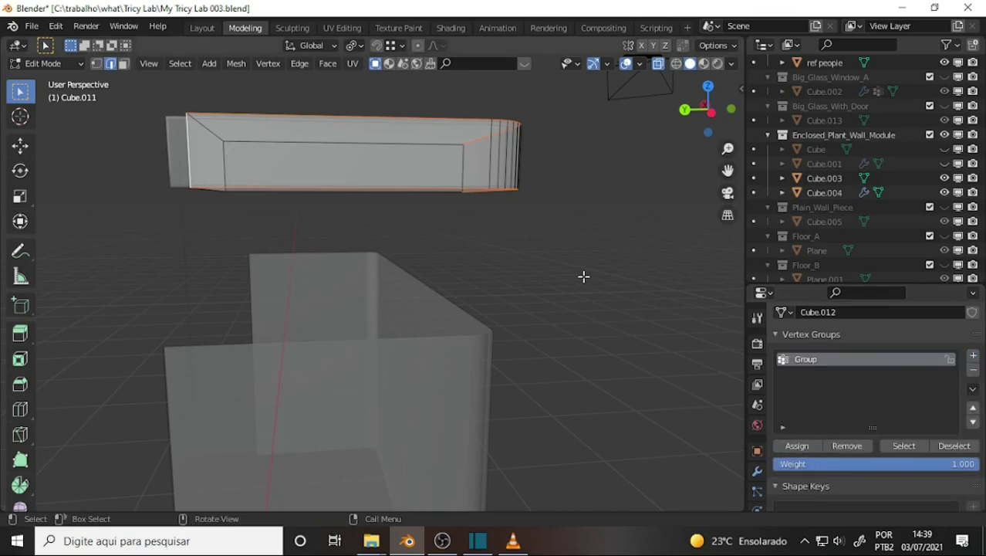
Step: Select the top rim edge loop plus one more rim edge instead of the bottom loop
{"action": "middle_click_drag", "start_coordinate": [583, 276], "coordinate": [561, 298]}
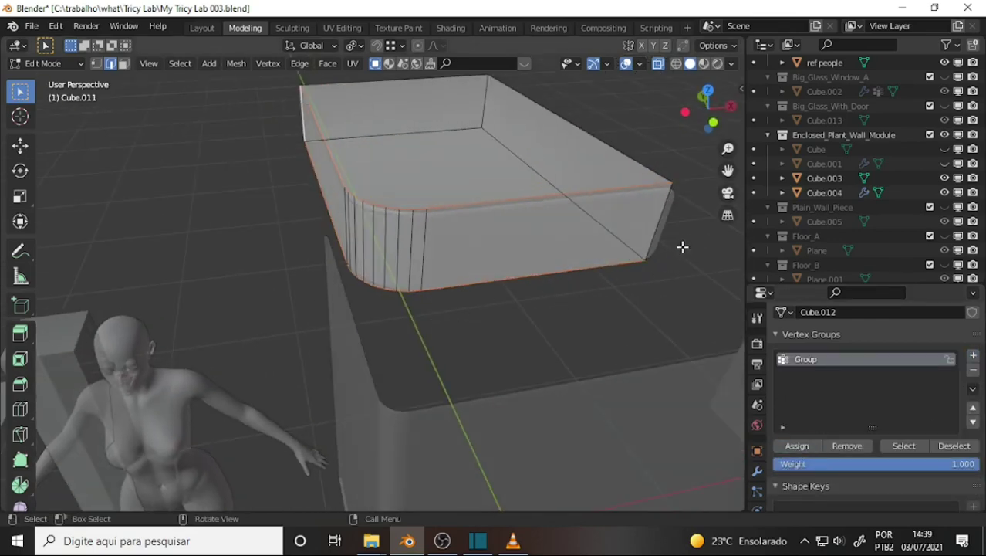
{"action": "left_click", "coordinate": [629, 159], "text": "alt"}
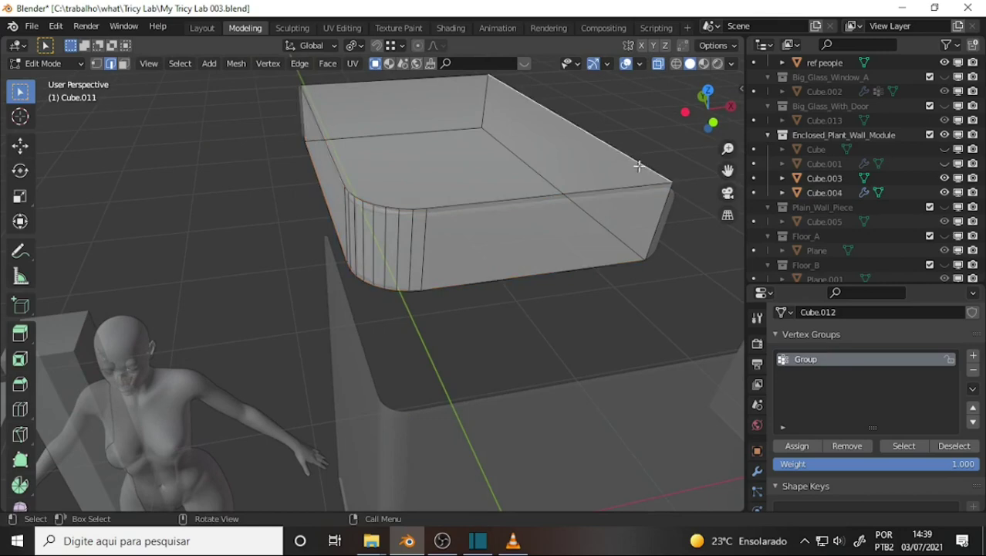
{"action": "left_click", "coordinate": [618, 234], "text": "shift"}
Step: Bevel the selected long top edges 0.0285 m wide with 5 segments
{"action": "mouse_move", "coordinate": [634, 257]}
{"action": "middle_mouse_down"}
{"action": "mouse_move", "coordinate": [532, 247]}
{"action": "mouse_move", "coordinate": [545, 245]}
{"action": "middle_mouse_up"}
{"action": "right_click", "coordinate": [590, 216]}
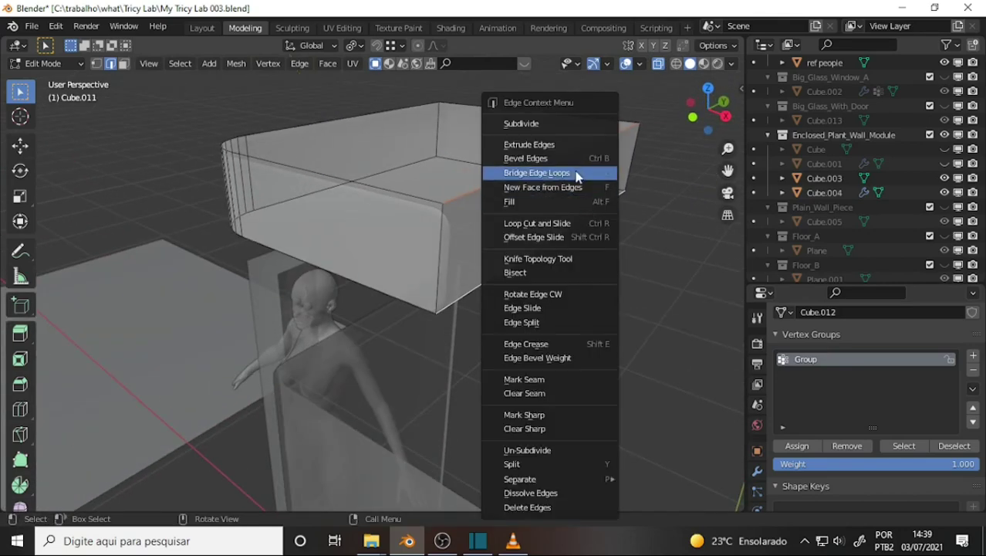
{"action": "key", "text": "ctrl+b"}
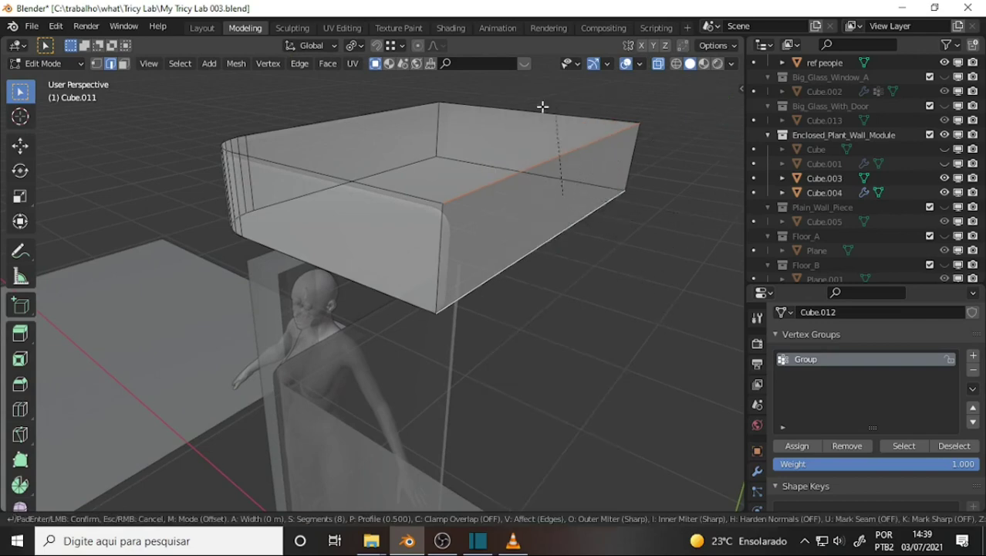
{"action": "scroll", "coordinate": [421, 313], "scroll_direction": "up", "scroll_amount": 1}
{"action": "scroll", "coordinate": [420, 312], "scroll_direction": "up", "scroll_amount": 1}
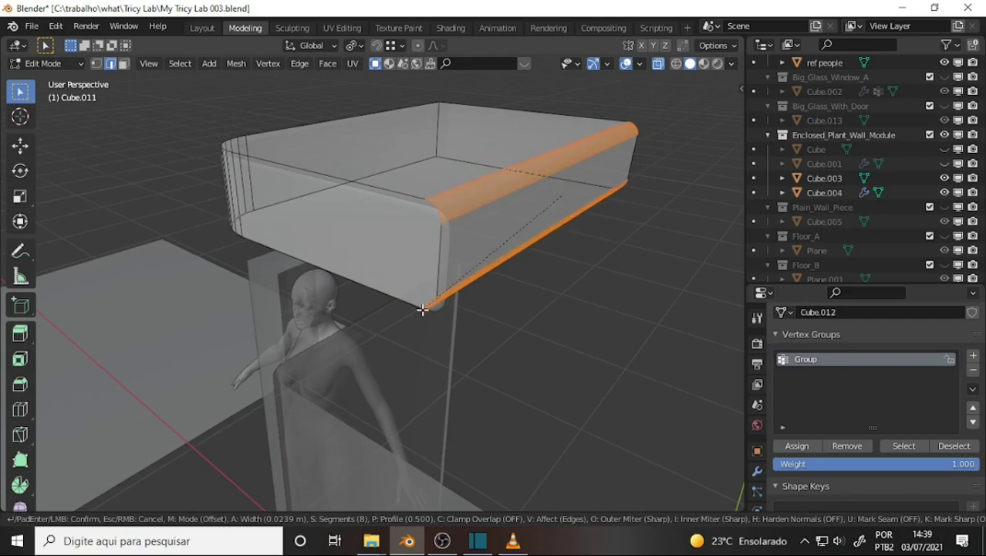
{"action": "scroll", "coordinate": [419, 307], "scroll_direction": "down", "scroll_amount": 6}
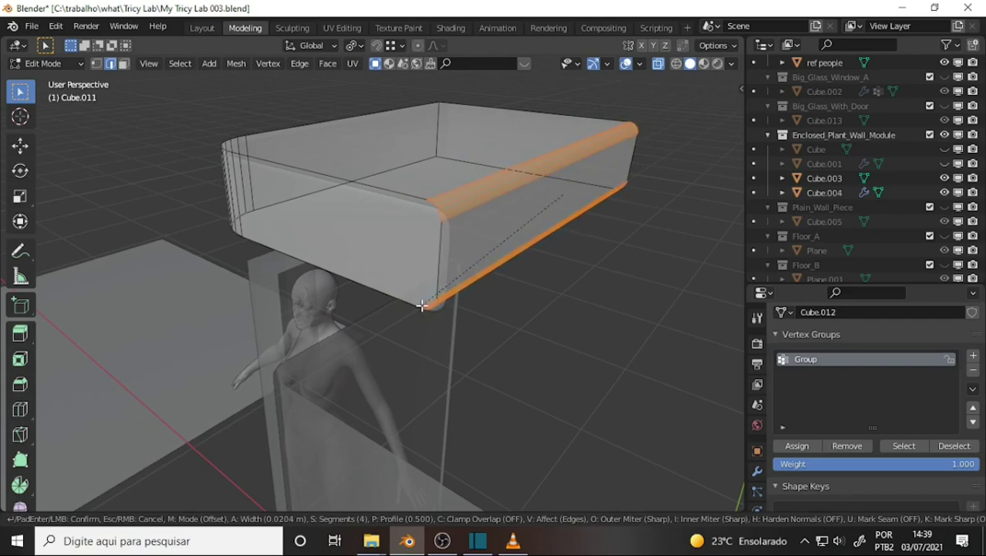
{"action": "scroll", "coordinate": [416, 303], "scroll_direction": "up", "scroll_amount": 1}
{"action": "scroll", "coordinate": [415, 302], "scroll_direction": "up", "scroll_amount": 1}
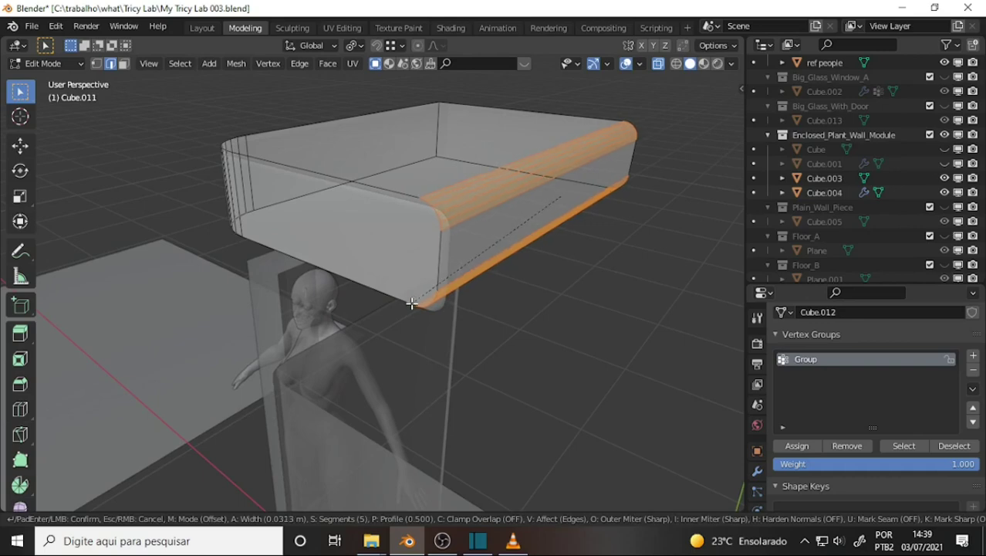
{"action": "left_click", "coordinate": [414, 303]}
{"action": "mouse_move", "coordinate": [575, 331]}
{"action": "middle_mouse_down"}
{"action": "mouse_move", "coordinate": [646, 306]}
{"action": "mouse_move", "coordinate": [601, 321]}
{"action": "middle_mouse_up"}
Step: Check the vertex group by selecting and deselecting its geometry
{"action": "left_click", "coordinate": [619, 316]}
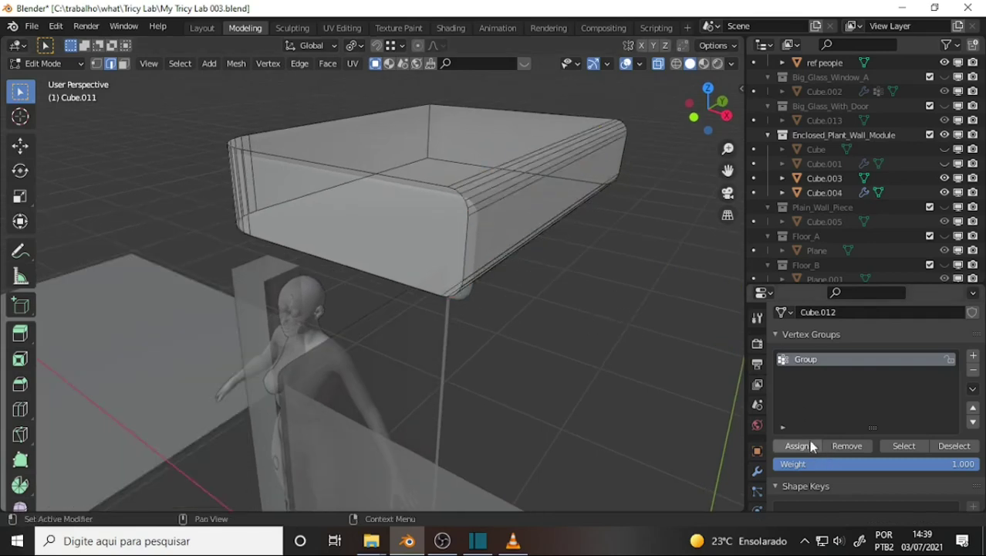
{"action": "left_click", "coordinate": [904, 448]}
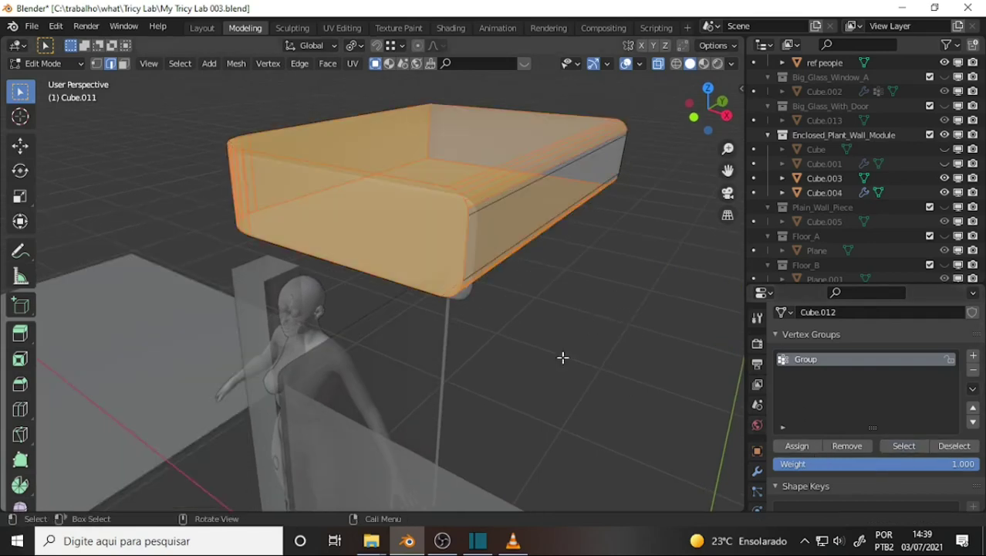
{"action": "mouse_move", "coordinate": [550, 342]}
{"action": "middle_mouse_down"}
{"action": "mouse_move", "coordinate": [630, 339]}
{"action": "mouse_move", "coordinate": [620, 344]}
{"action": "middle_mouse_up"}
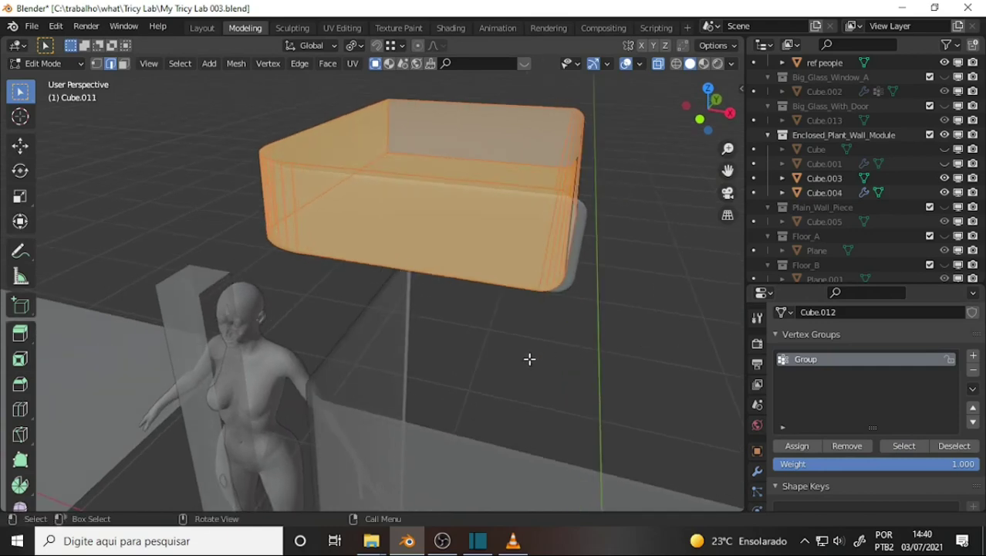
{"action": "middle_click_drag", "start_coordinate": [530, 359], "coordinate": [559, 361]}
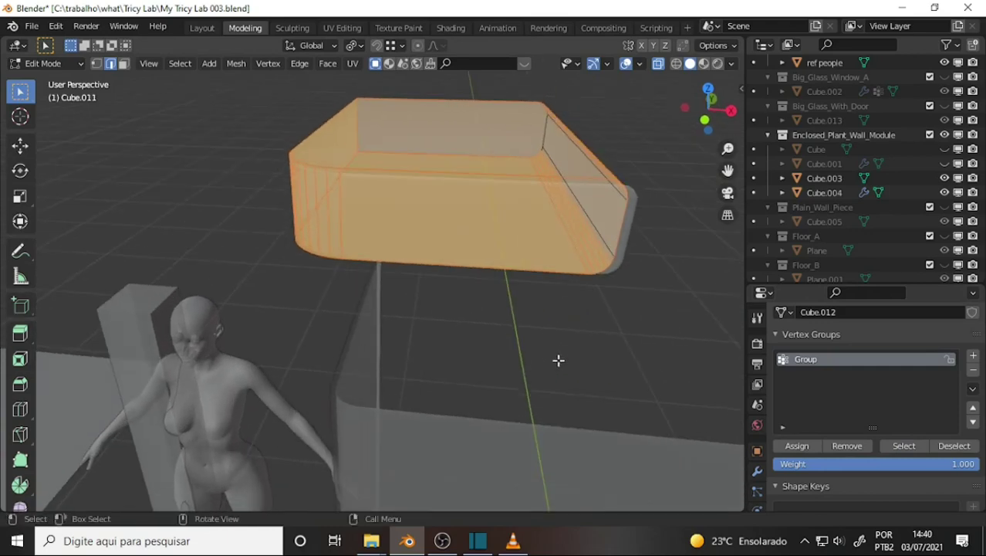
{"action": "left_click", "coordinate": [955, 448]}
{"action": "left_click", "coordinate": [955, 451]}
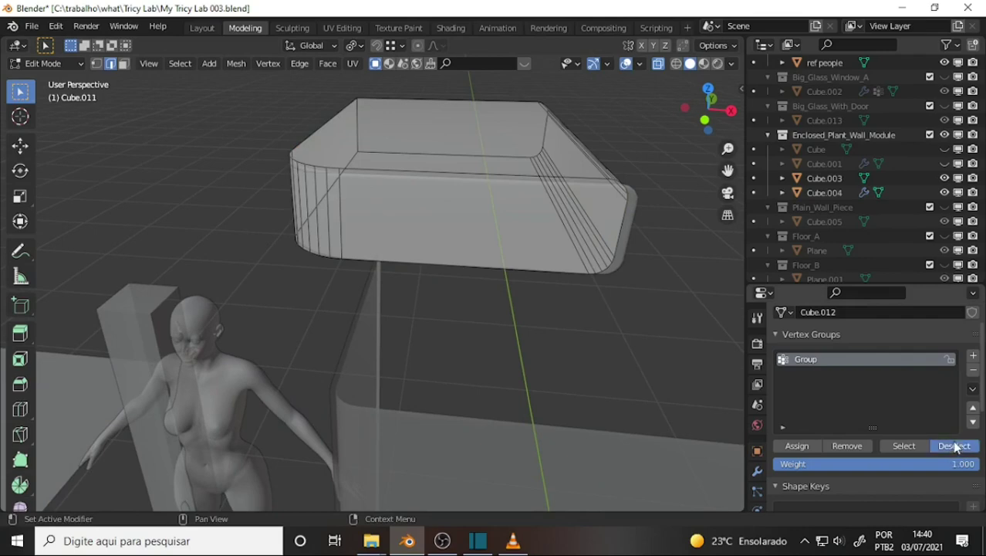
{"action": "left_click", "coordinate": [910, 448]}
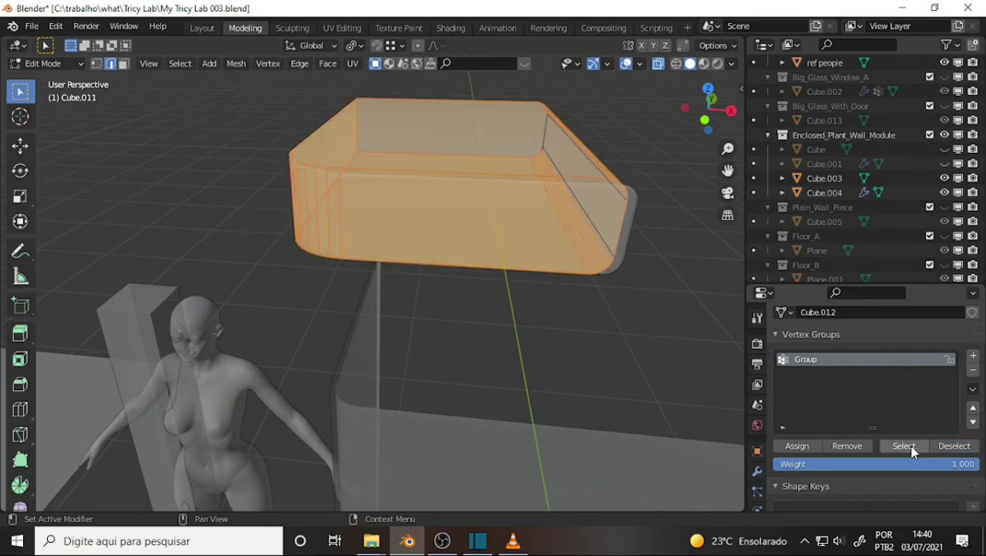
{"action": "left_click", "coordinate": [936, 449]}
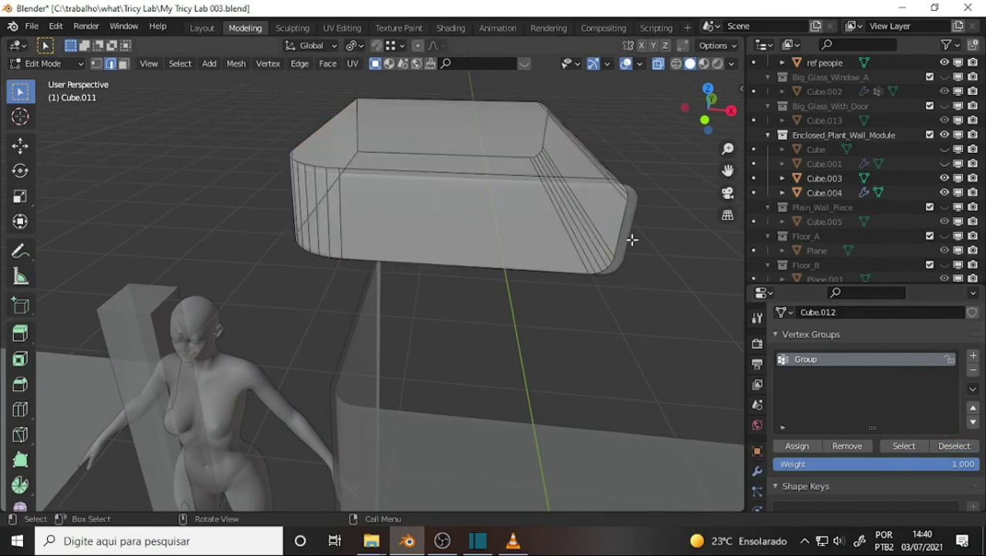
{"action": "middle_click_drag", "start_coordinate": [631, 240], "coordinate": [640, 251]}
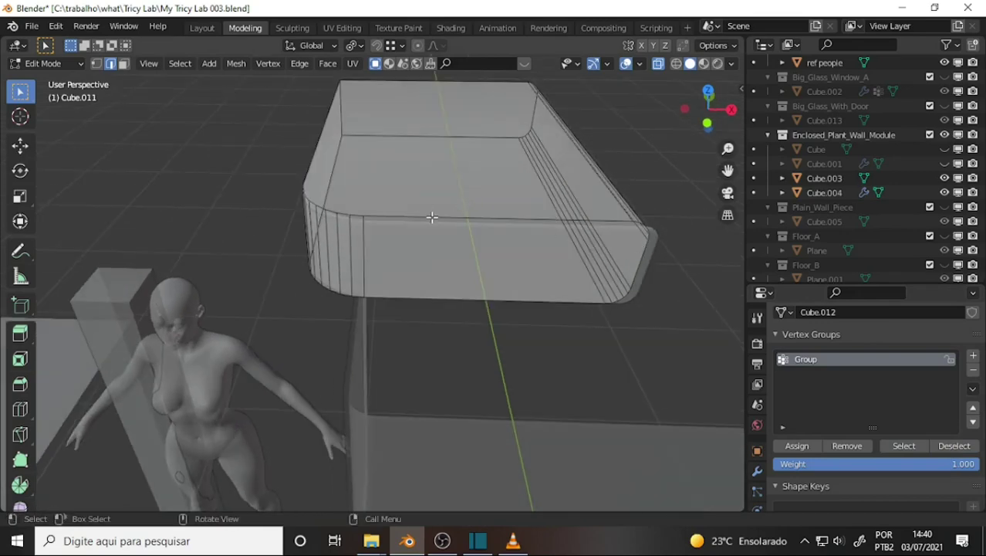
Step: Select the front face strip, top face loop and the bevel strips as face loops
{"action": "left_click", "coordinate": [434, 216], "text": "alt"}
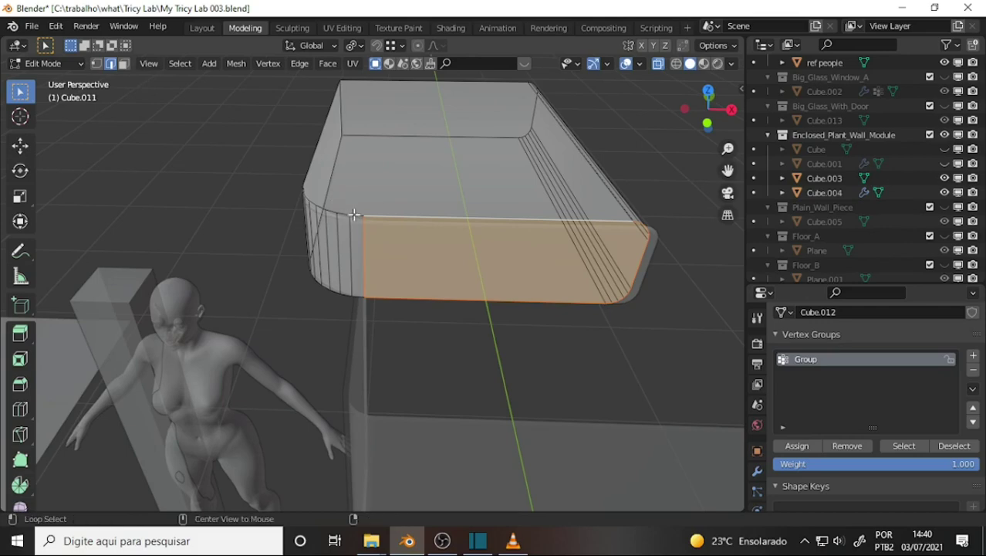
{"action": "left_click", "coordinate": [359, 216], "text": "alt"}
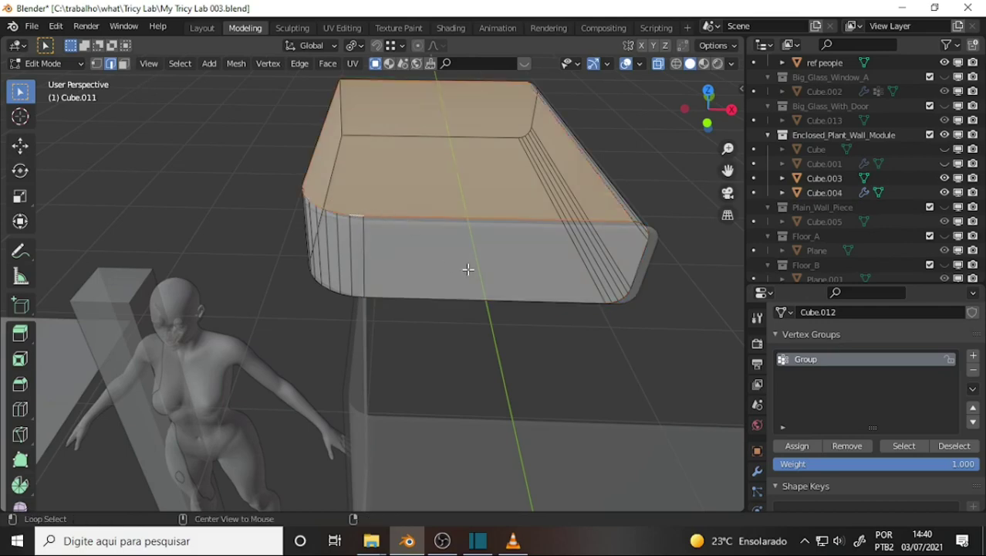
{"action": "mouse_move", "coordinate": [461, 266]}
{"action": "middle_mouse_down", "text": "alt"}
{"action": "mouse_move", "coordinate": [469, 249]}
{"action": "mouse_move", "coordinate": [572, 218]}
{"action": "mouse_move", "coordinate": [550, 239]}
{"action": "middle_mouse_up", "text": "alt"}
{"action": "left_click", "coordinate": [466, 167], "text": "alt"}
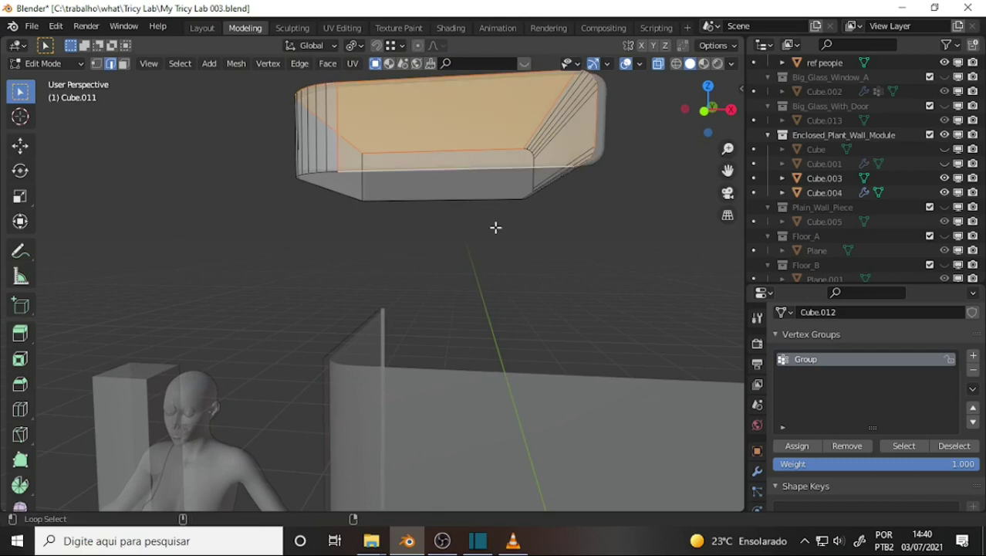
{"action": "middle_click_drag", "start_coordinate": [396, 215], "coordinate": [459, 158]}
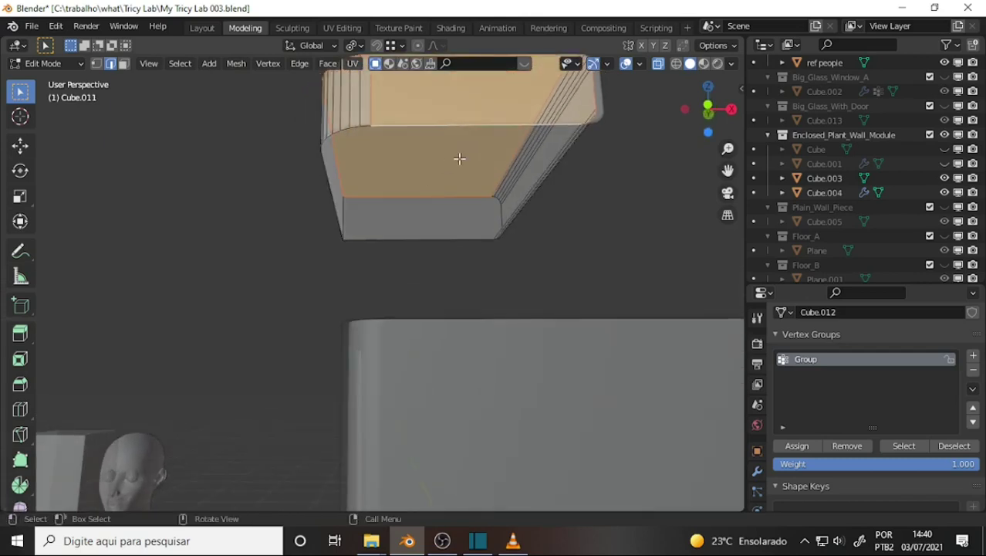
{"action": "left_click", "coordinate": [368, 128], "text": "alt"}
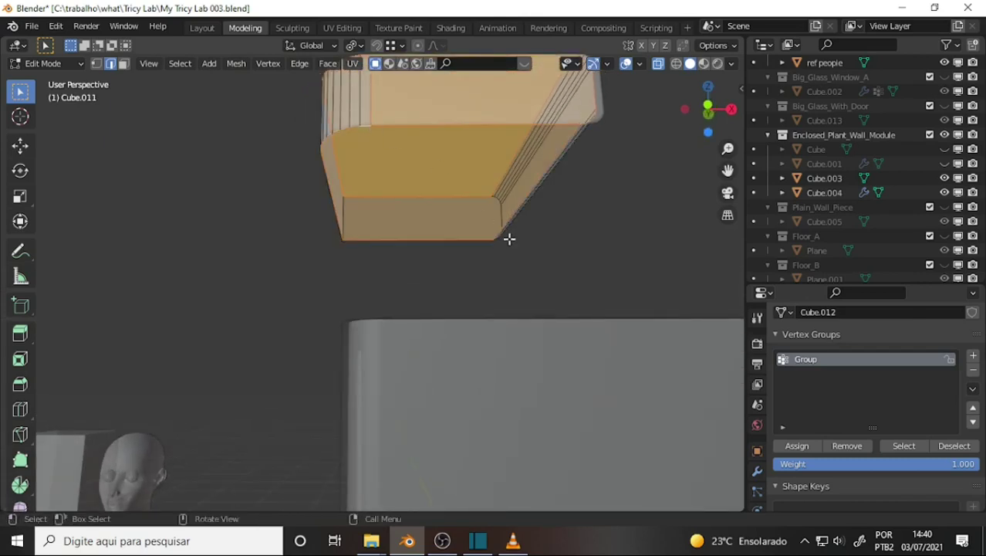
{"action": "mouse_move", "coordinate": [508, 236]}
{"action": "middle_mouse_down"}
{"action": "mouse_move", "coordinate": [471, 293]}
{"action": "mouse_move", "coordinate": [425, 311]}
{"action": "mouse_move", "coordinate": [445, 315]}
{"action": "mouse_move", "coordinate": [429, 326]}
{"action": "mouse_move", "coordinate": [454, 313]}
{"action": "middle_mouse_up"}
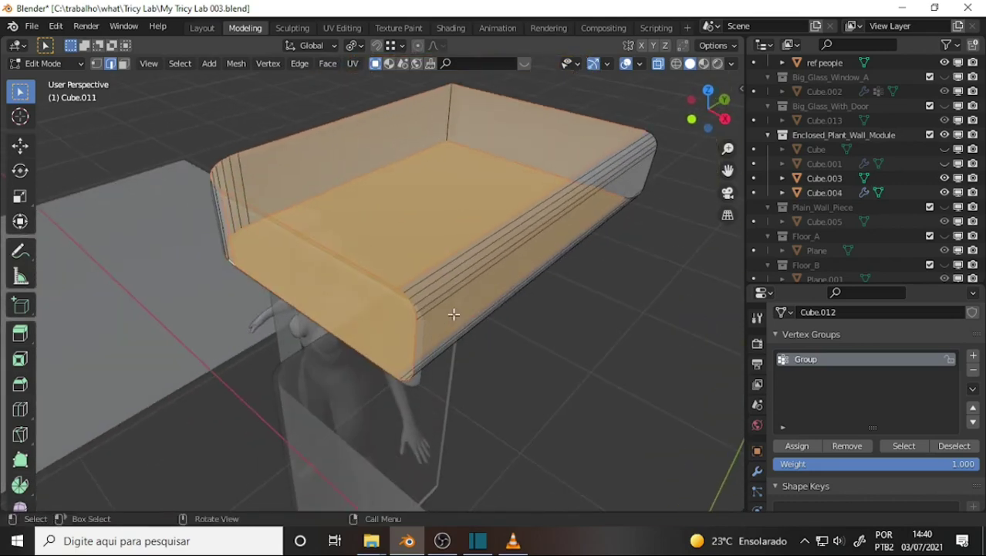
Step: Remove the inner top and floor faces from the selection, then start a Ctrl+B bevel
{"action": "key", "text": "shift"}
{"action": "left_click", "coordinate": [548, 110], "text": "shift"}
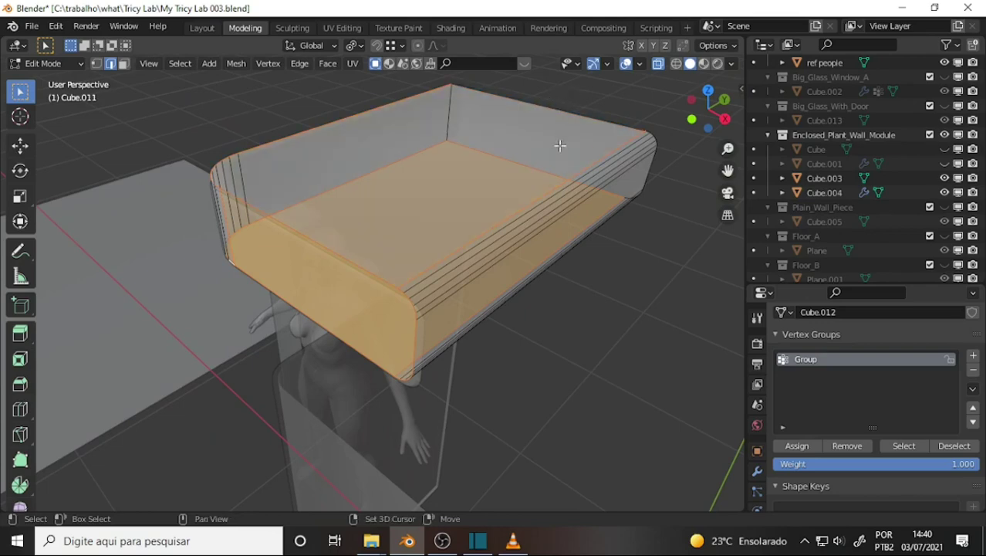
{"action": "left_click", "coordinate": [518, 163], "text": "shift"}
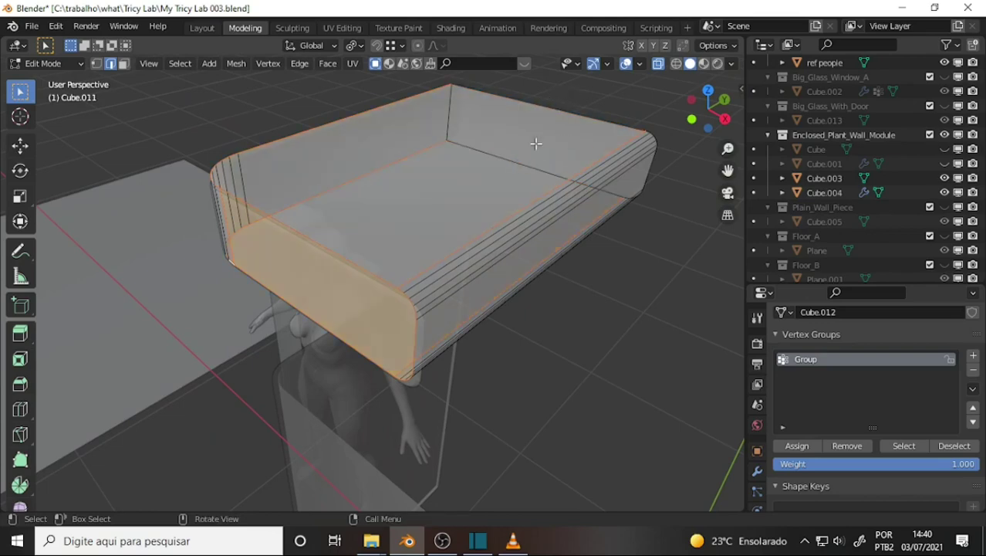
{"action": "middle_click_drag", "start_coordinate": [464, 143], "coordinate": [495, 185]}
{"action": "key", "text": "shift"}
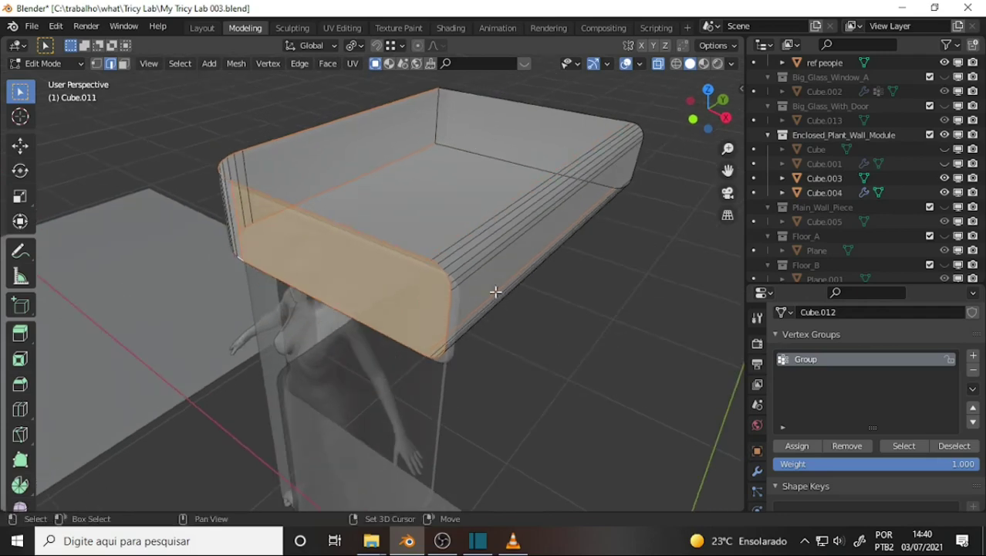
{"action": "middle_click_drag", "start_coordinate": [506, 273], "coordinate": [17, 261]}
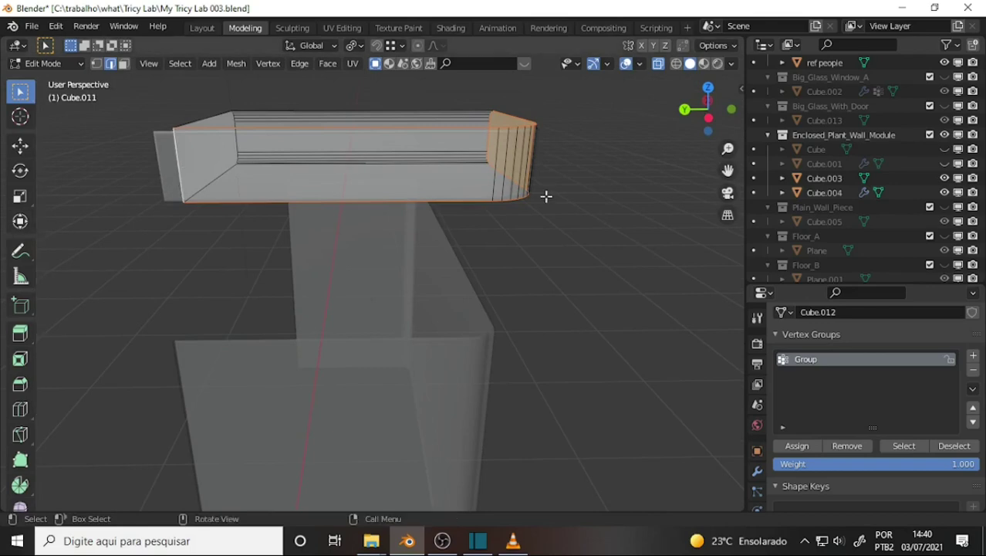
{"action": "mouse_move", "coordinate": [545, 196]}
{"action": "middle_mouse_down"}
{"action": "mouse_move", "coordinate": [454, 233]}
{"action": "mouse_move", "coordinate": [384, 200]}
{"action": "middle_mouse_up"}
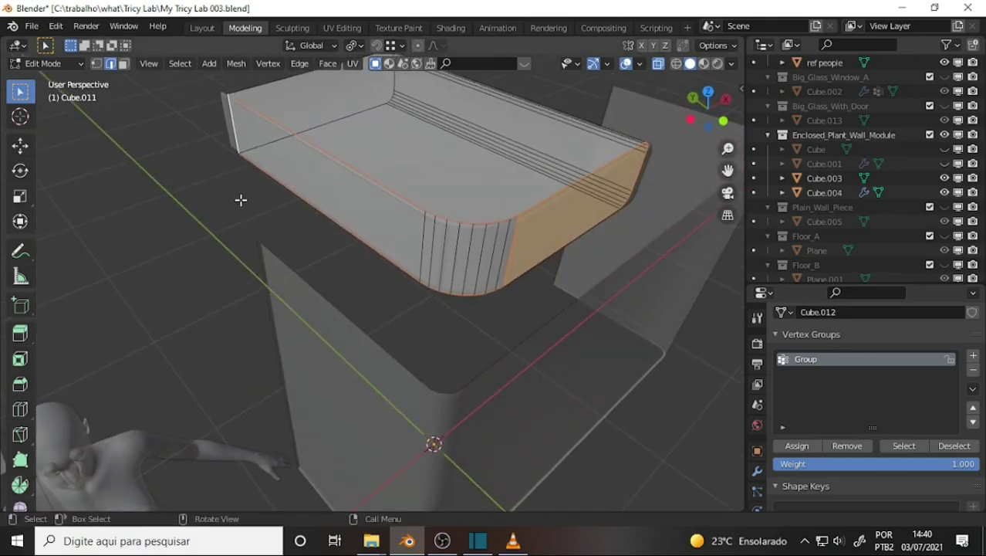
{"action": "key", "text": "ctrl+b"}
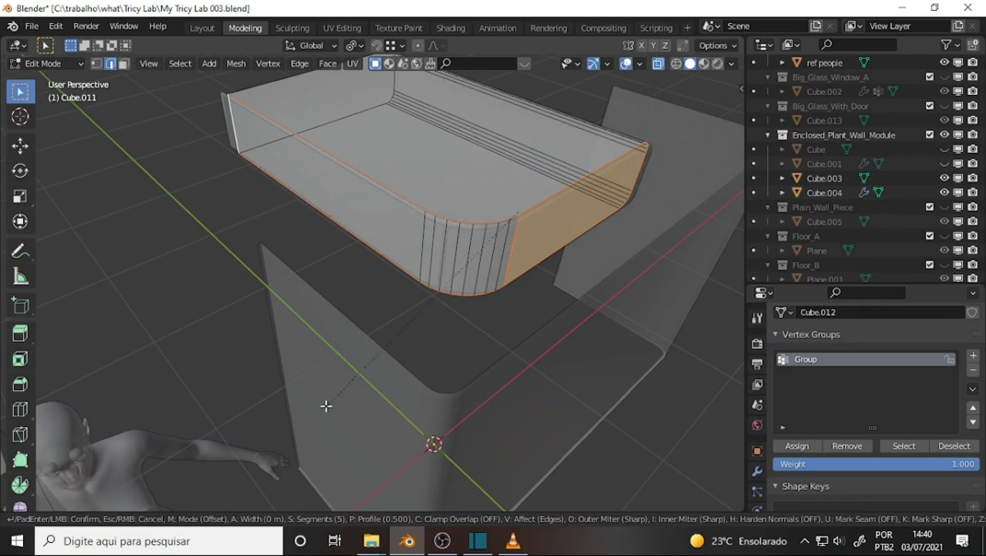
Step: Drop the right end face, bevel the rim edges 0.00882 m with 1 segment, then deselect all
{"action": "right_click", "coordinate": [391, 202]}
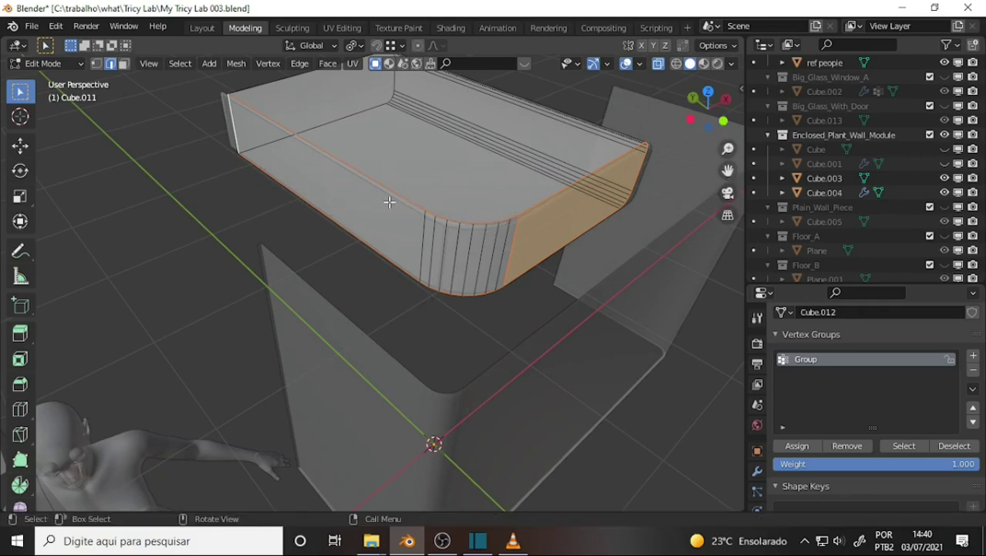
{"action": "left_click", "coordinate": [513, 246], "text": "shift"}
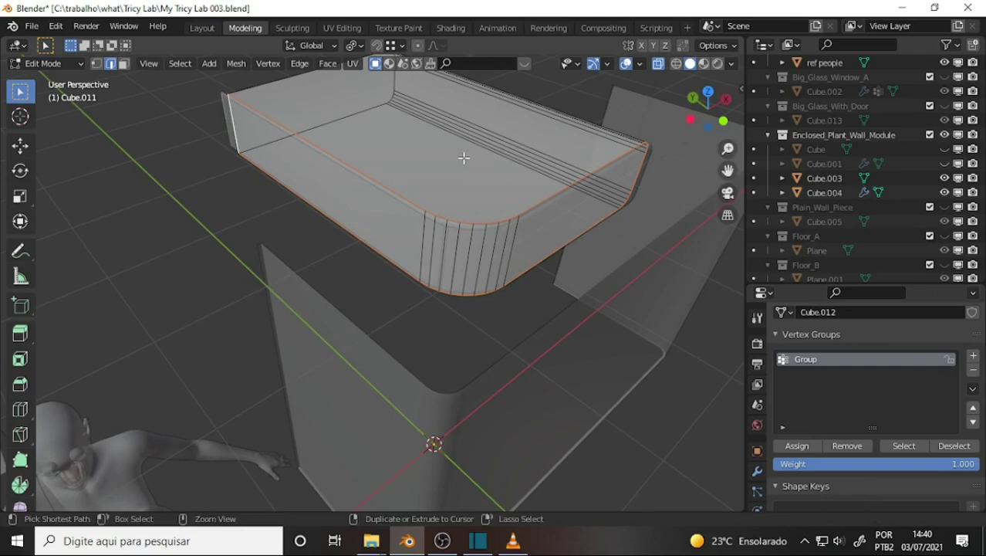
{"action": "key", "text": "ctrl+b"}
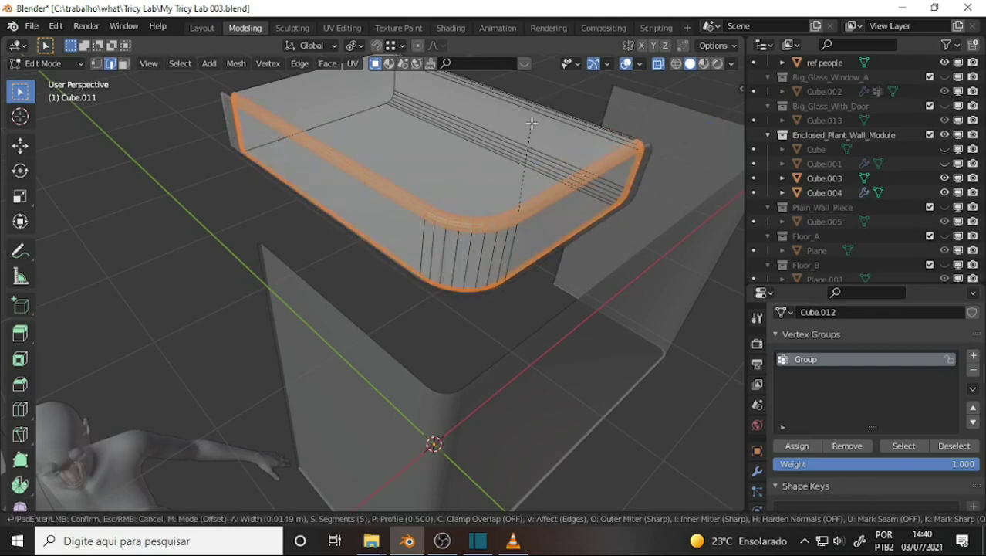
{"action": "scroll", "coordinate": [531, 124], "scroll_direction": "down", "scroll_amount": 8}
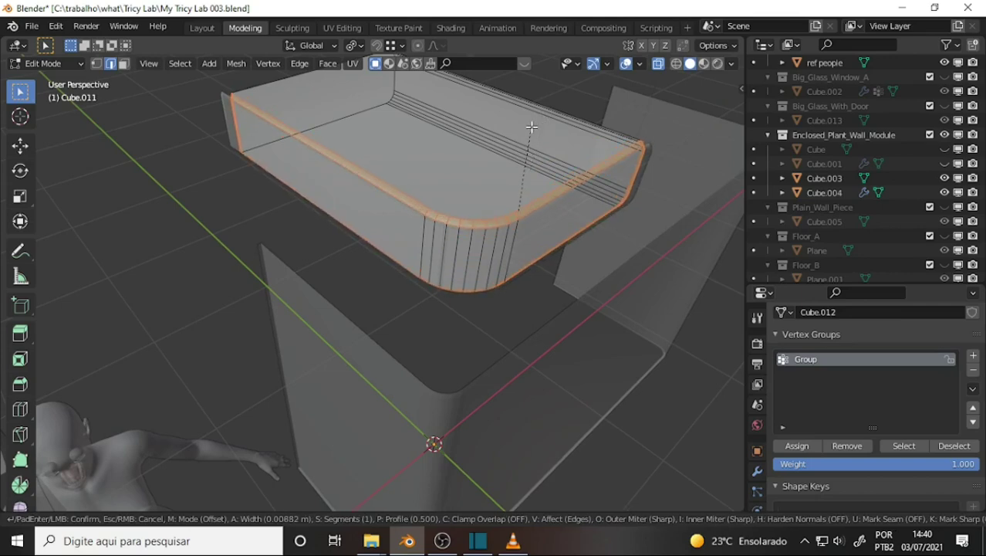
{"action": "left_click", "coordinate": [531, 127]}
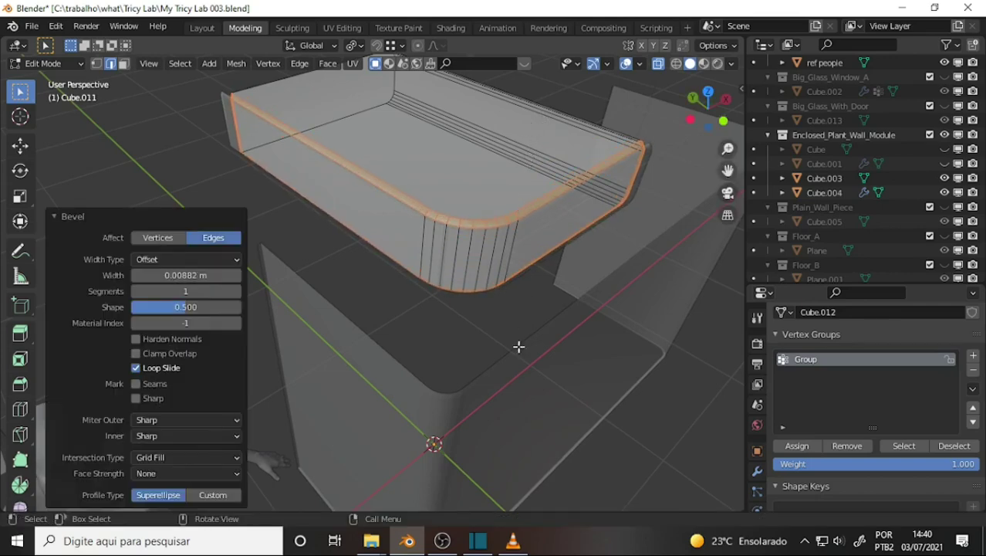
{"action": "left_click", "coordinate": [443, 544]}
{"action": "left_click", "coordinate": [444, 542]}
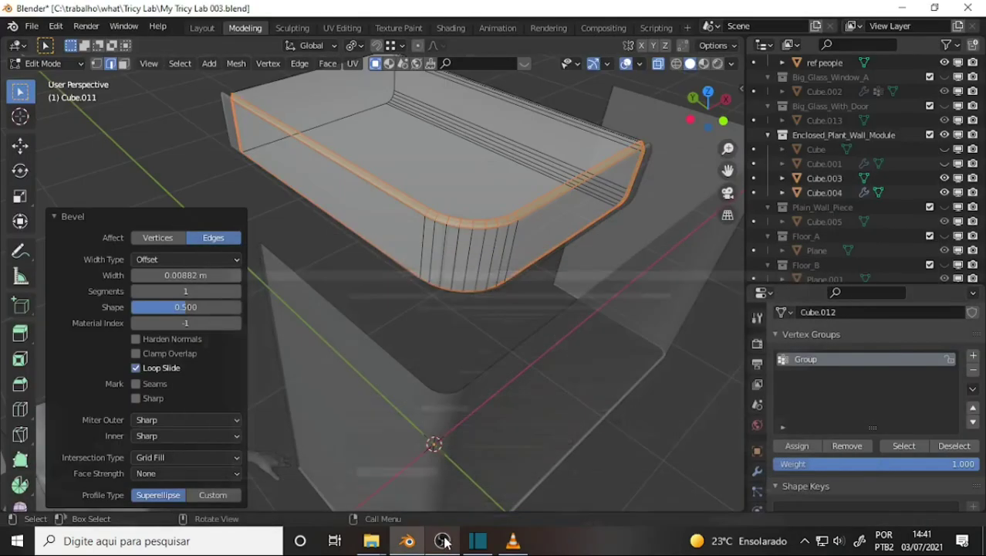
{"action": "middle_click_drag", "start_coordinate": [502, 287], "coordinate": [441, 282]}
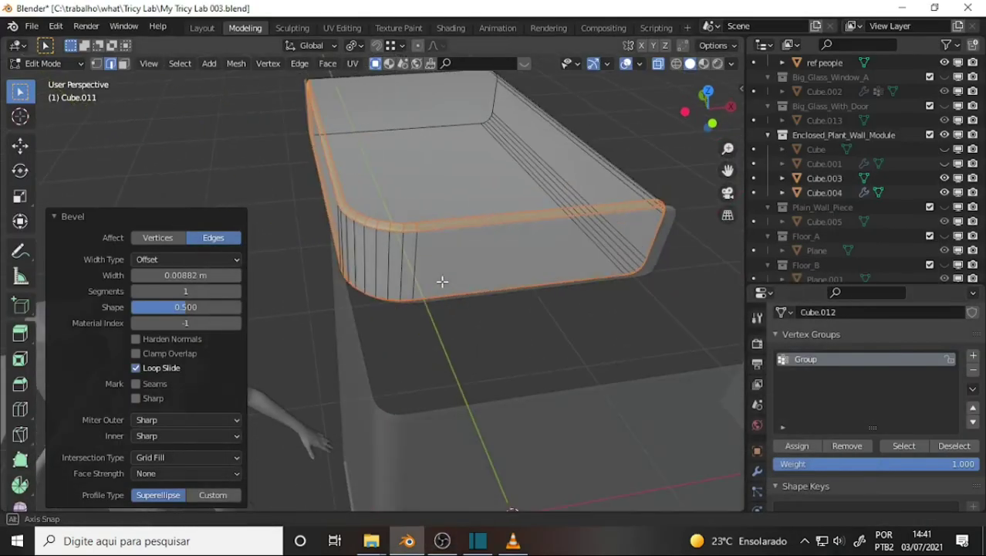
{"action": "key", "text": "alt+a"}
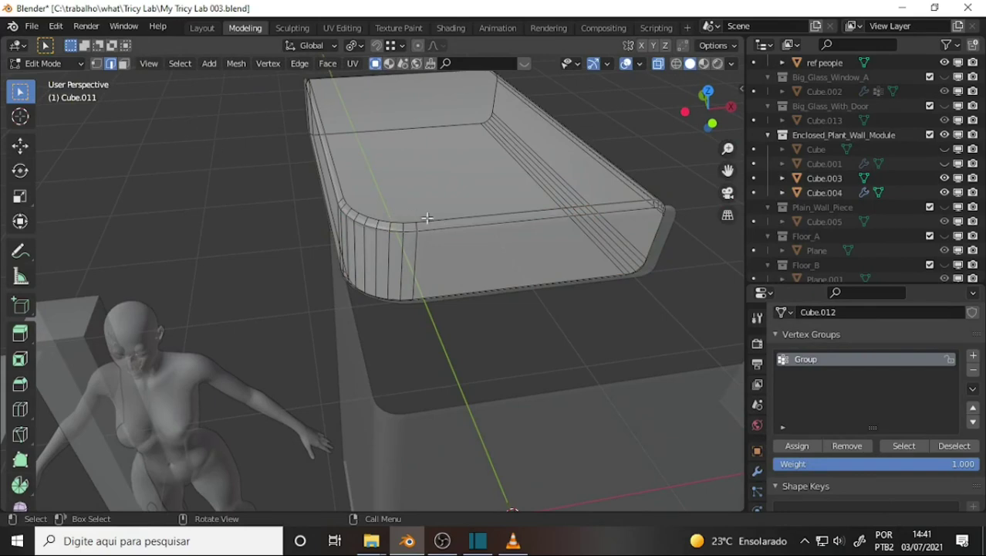
Step: Return to Object Mode, hide Cube.004, and unhide Cube and Cube.001
{"action": "left_click", "coordinate": [47, 64]}
{"action": "left_click", "coordinate": [43, 80]}
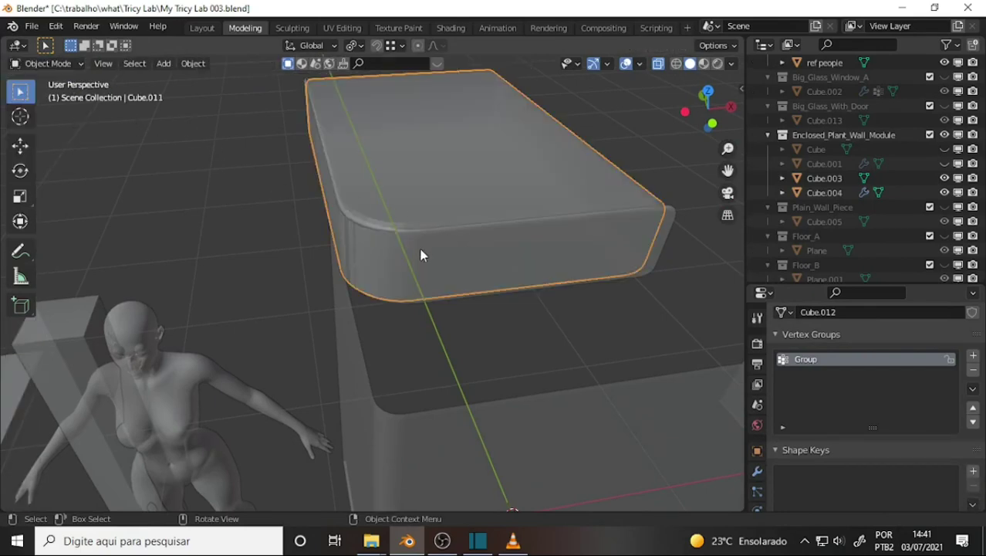
{"action": "left_click", "coordinate": [531, 267]}
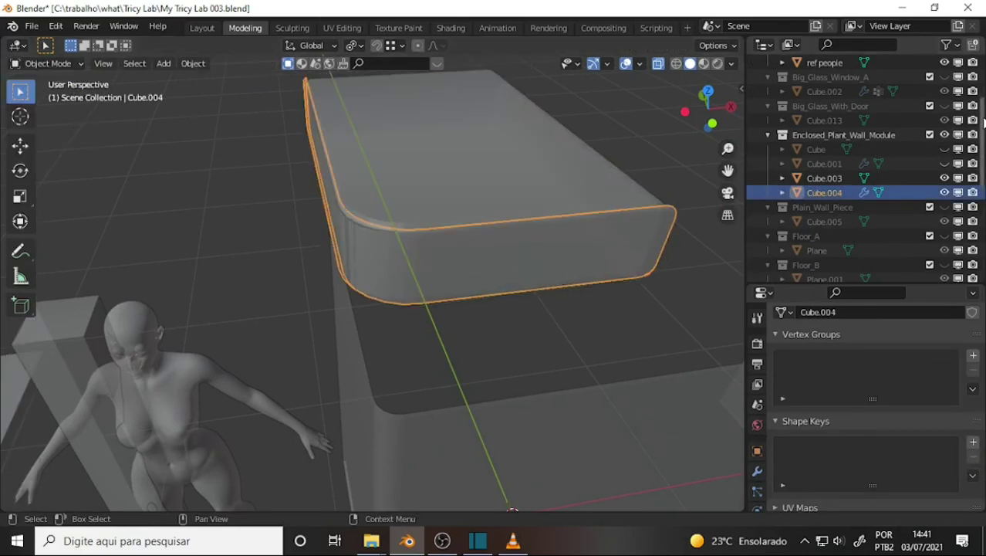
{"action": "left_click", "coordinate": [945, 192]}
{"action": "left_click", "coordinate": [945, 164]}
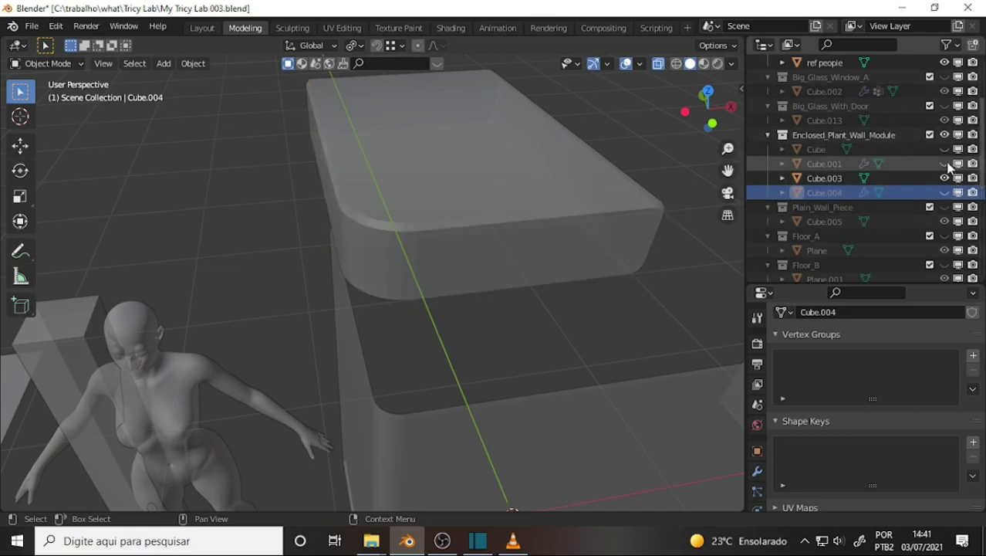
{"action": "left_click", "coordinate": [945, 149]}
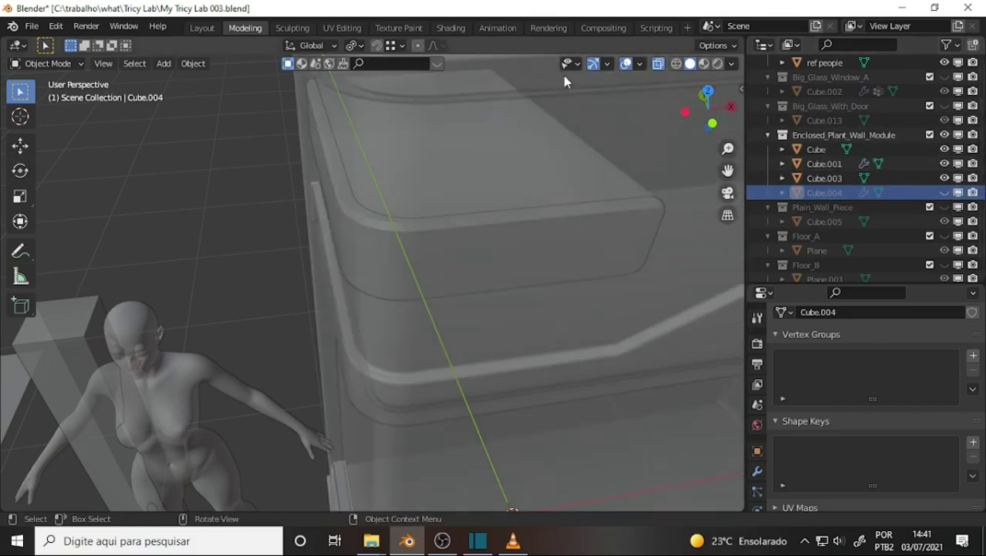
Step: Turn off X-ray to view the wall panel solid with the block in its top inset
{"action": "left_click", "coordinate": [659, 63]}
{"action": "mouse_move", "coordinate": [407, 190]}
{"action": "middle_mouse_down"}
{"action": "mouse_move", "coordinate": [444, 183]}
{"action": "mouse_move", "coordinate": [483, 128]}
{"action": "mouse_move", "coordinate": [429, 122]}
{"action": "mouse_move", "coordinate": [518, 133]}
{"action": "mouse_move", "coordinate": [444, 143]}
{"action": "mouse_move", "coordinate": [401, 191]}
{"action": "mouse_move", "coordinate": [426, 220]}
{"action": "middle_mouse_up"}
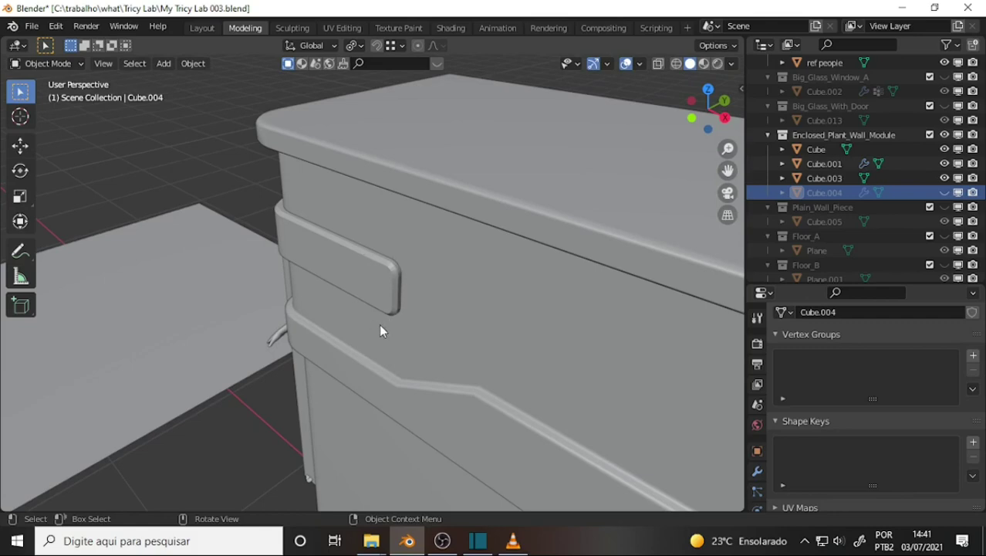
{"action": "mouse_move", "coordinate": [381, 331]}
{"action": "middle_mouse_down"}
{"action": "mouse_move", "coordinate": [605, 295]}
{"action": "mouse_move", "coordinate": [595, 245]}
{"action": "mouse_move", "coordinate": [638, 235]}
{"action": "mouse_move", "coordinate": [684, 253]}
{"action": "mouse_move", "coordinate": [524, 289]}
{"action": "mouse_move", "coordinate": [514, 338]}
{"action": "middle_mouse_up"}
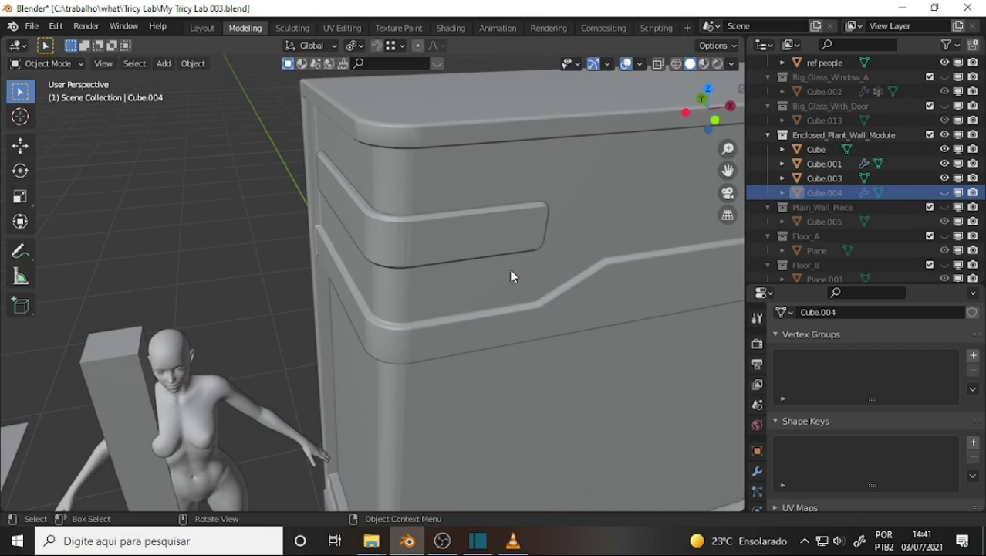
Step: Select the Cube.011 block and enable Auto Smooth on its normals
{"action": "scroll", "coordinate": [758, 420], "scroll_direction": "down", "scroll_amount": 4}
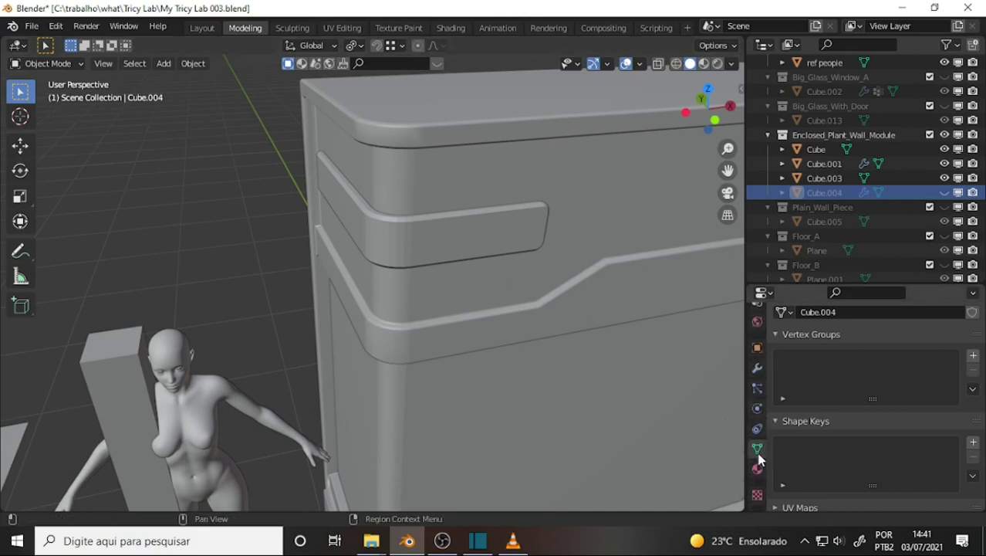
{"action": "scroll", "coordinate": [857, 409], "scroll_direction": "down", "scroll_amount": 5}
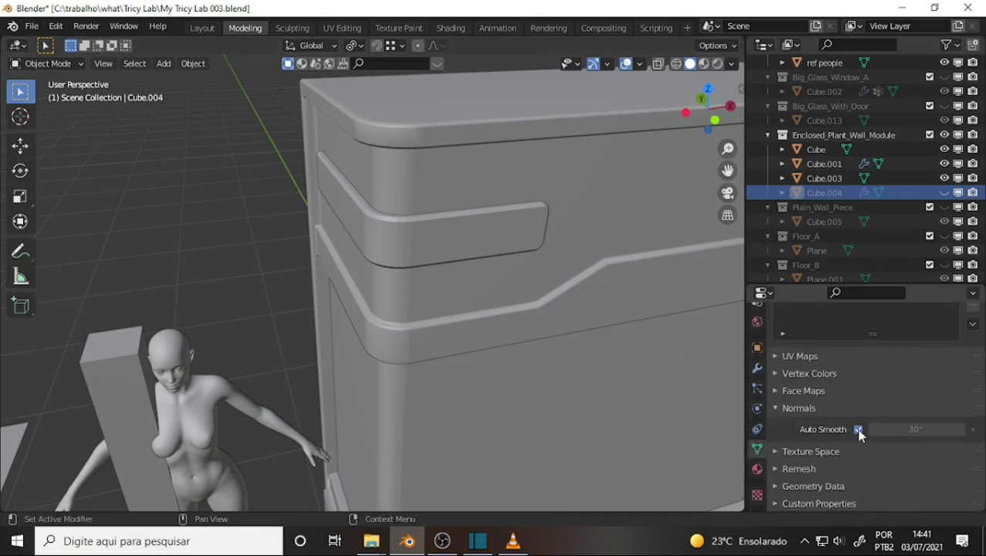
{"action": "left_click", "coordinate": [757, 368]}
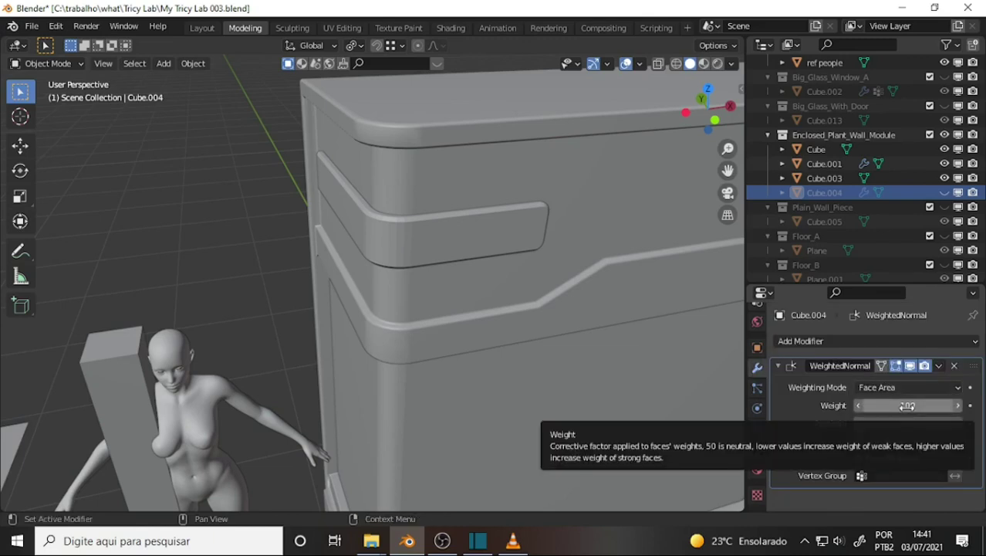
{"action": "left_click", "coordinate": [489, 241]}
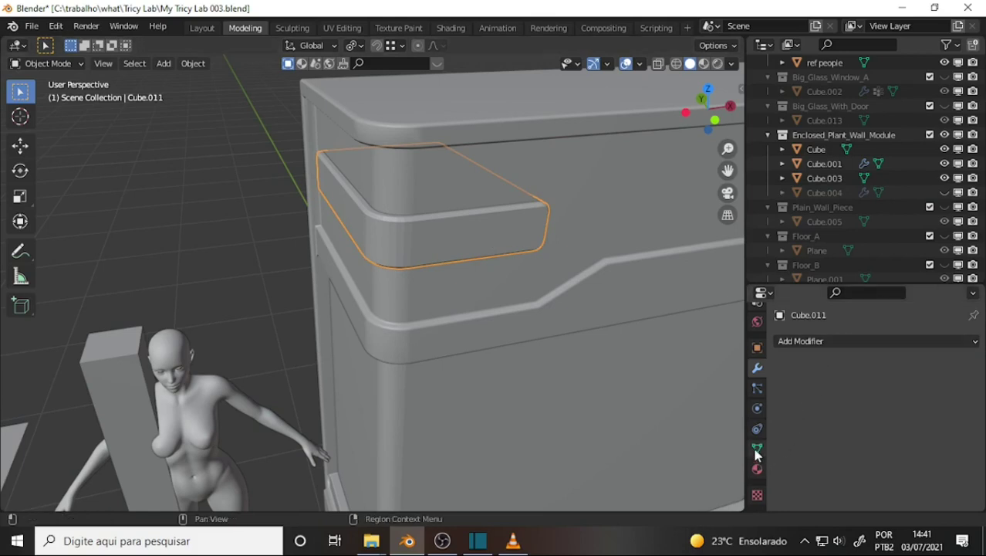
{"action": "scroll", "coordinate": [887, 362], "scroll_direction": "down", "scroll_amount": 4, "text": "ctrl"}
{"action": "scroll", "coordinate": [887, 360], "scroll_direction": "down", "scroll_amount": 5}
{"action": "scroll", "coordinate": [886, 355], "scroll_direction": "up", "scroll_amount": 4}
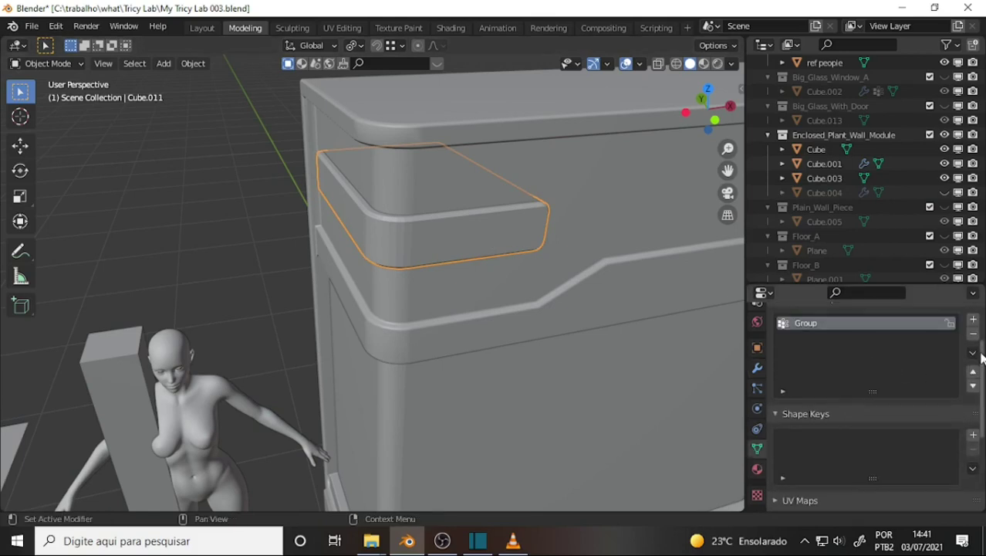
{"action": "scroll", "coordinate": [851, 376], "scroll_direction": "down", "scroll_amount": 1}
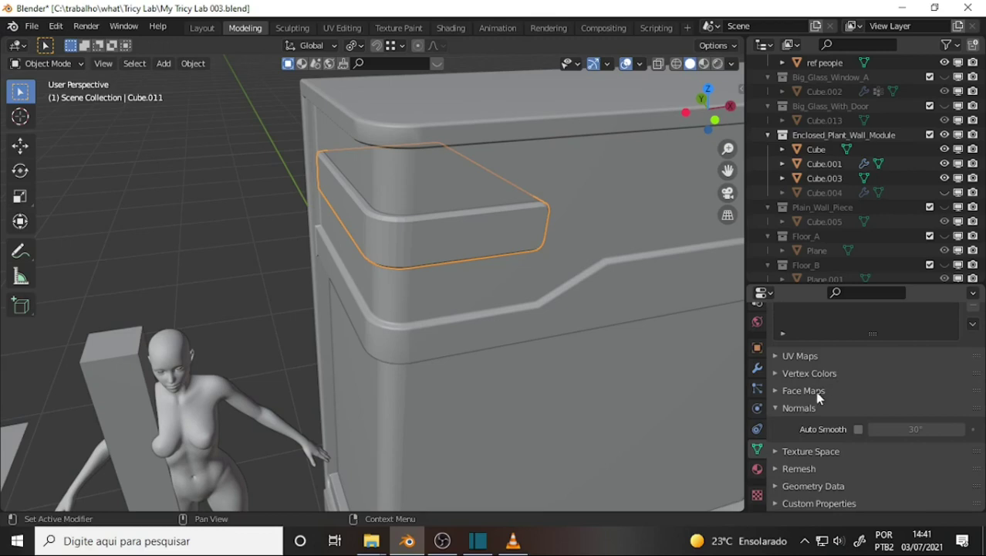
{"action": "left_click", "coordinate": [858, 430]}
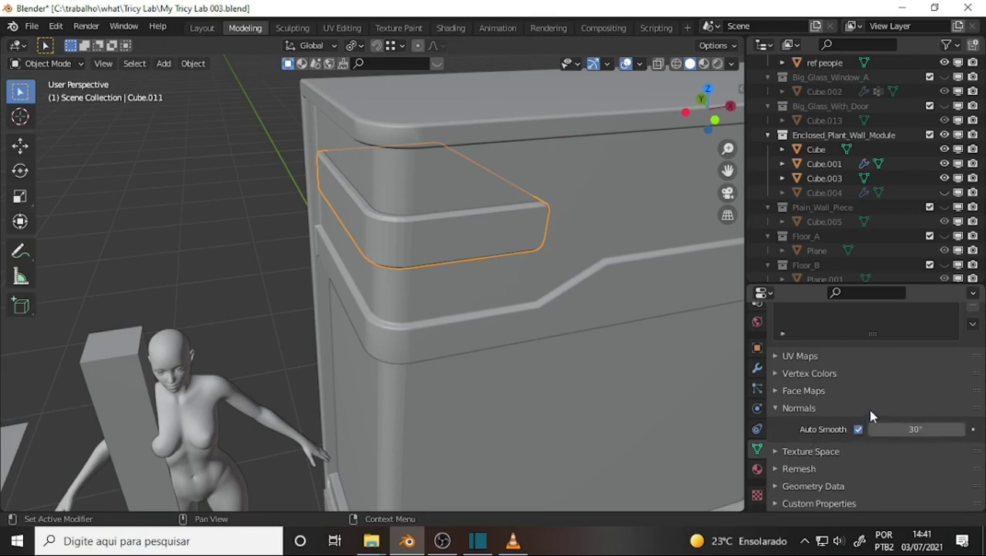
Step: Add a Weighted Normal modifier to Cube.011 with Weight 100
{"action": "scroll", "coordinate": [852, 376], "scroll_direction": "up", "scroll_amount": 5}
{"action": "scroll", "coordinate": [854, 383], "scroll_direction": "up", "scroll_amount": 3}
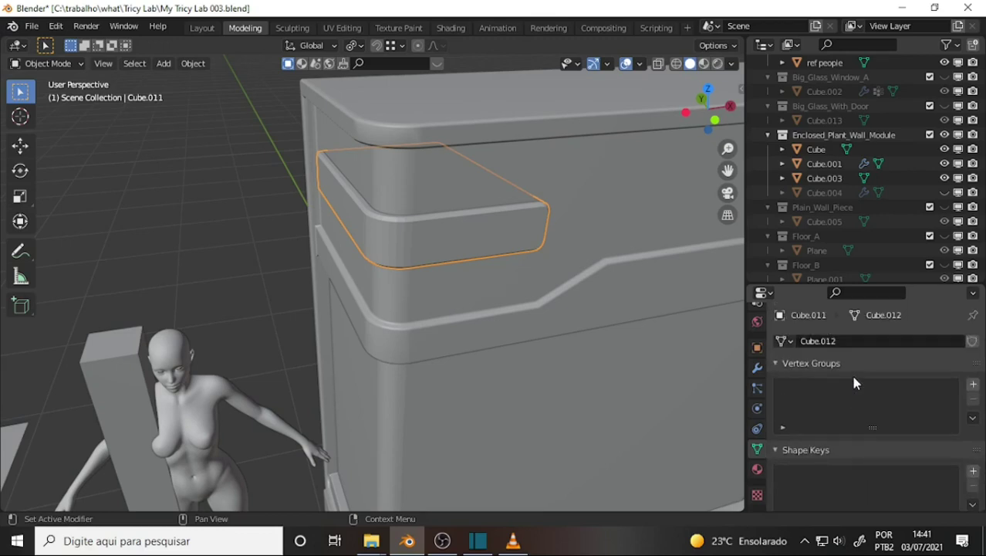
{"action": "left_click", "coordinate": [758, 368]}
{"action": "left_click", "coordinate": [840, 341]}
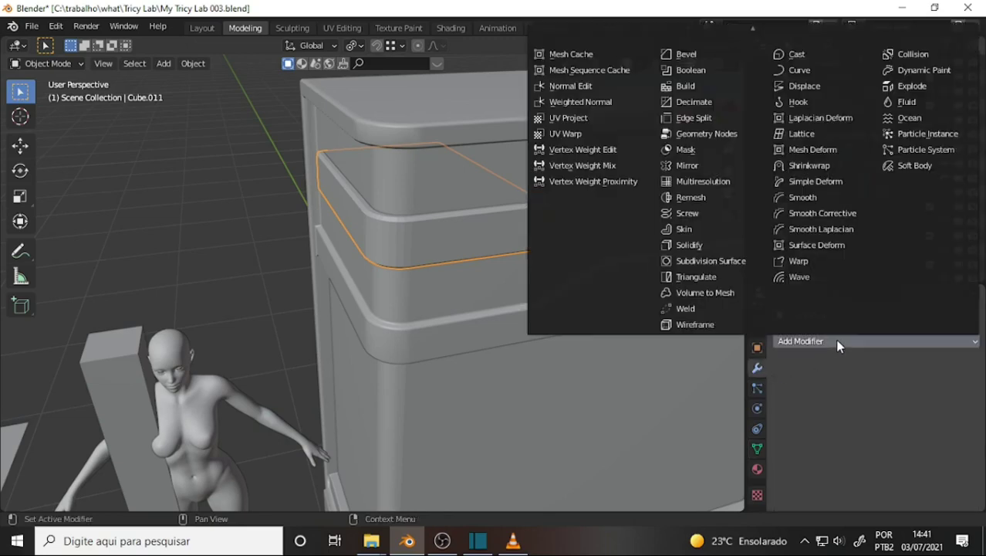
{"action": "left_click", "coordinate": [580, 102]}
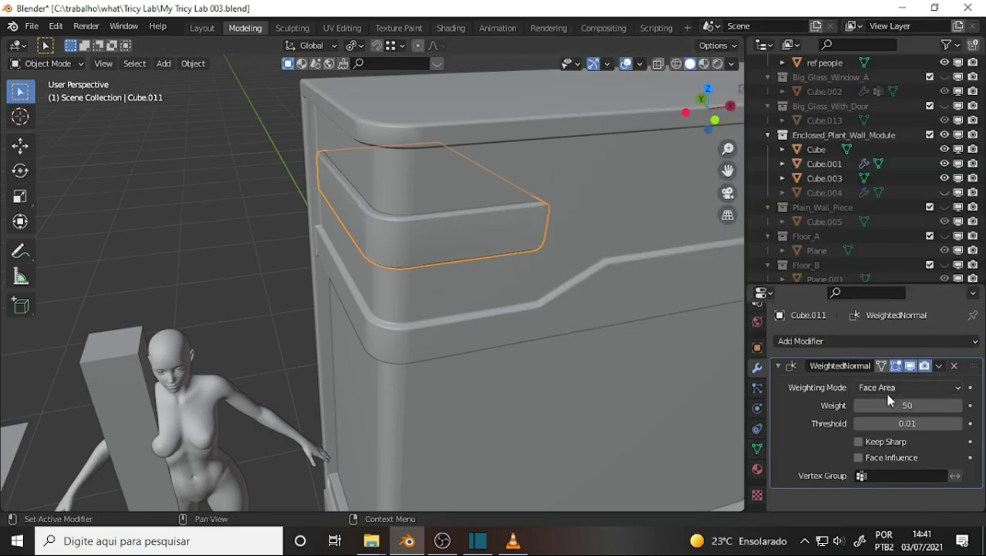
{"action": "left_click", "coordinate": [907, 405]}
{"action": "type", "text": "100"}
{"action": "key", "text": "Return"}
{"action": "mouse_move", "coordinate": [312, 208]}
{"action": "middle_mouse_down"}
{"action": "mouse_move", "coordinate": [431, 228]}
{"action": "mouse_move", "coordinate": [386, 213]}
{"action": "middle_mouse_up"}
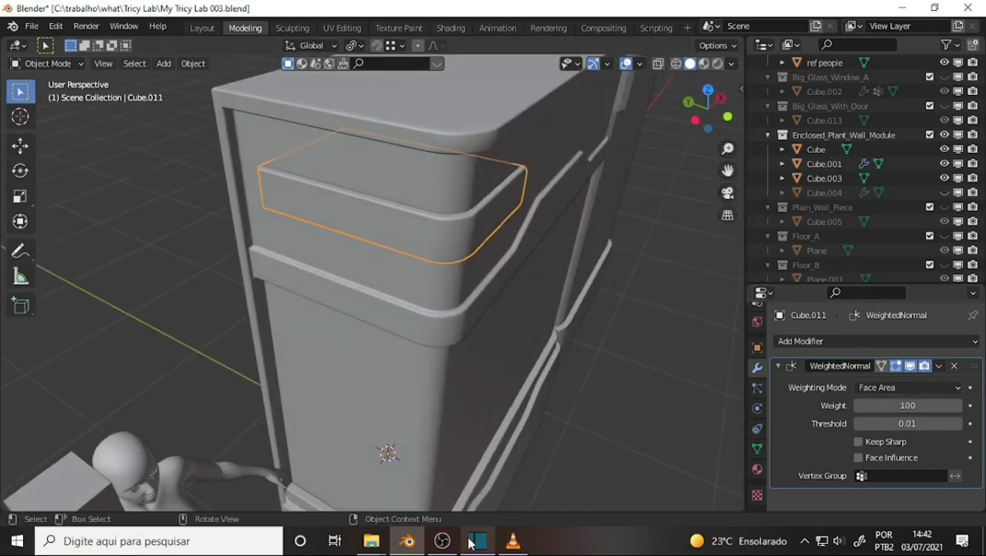